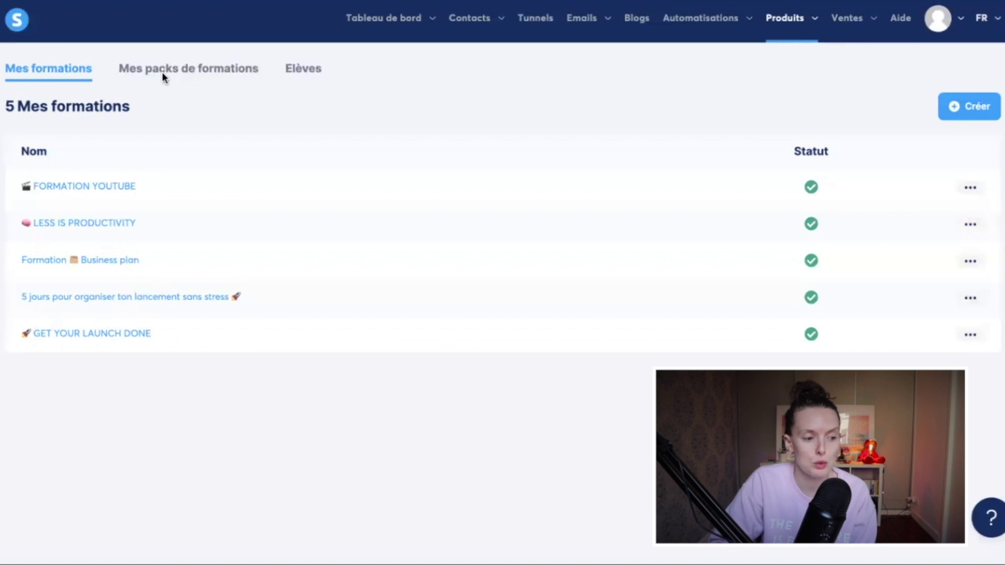
Step: Create a new course pack named 'Mes formations'
click(191, 73)
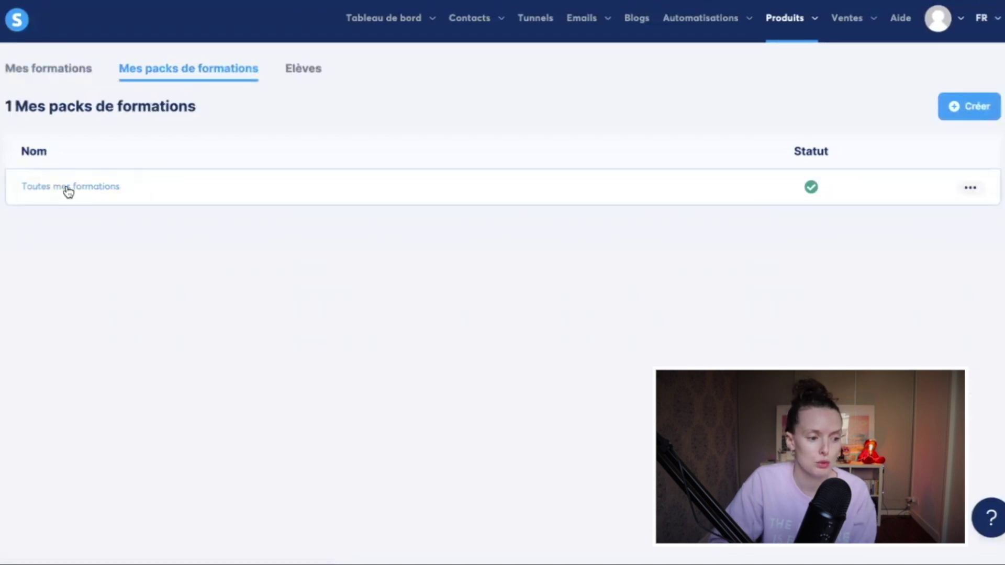
click(973, 107)
click(414, 289)
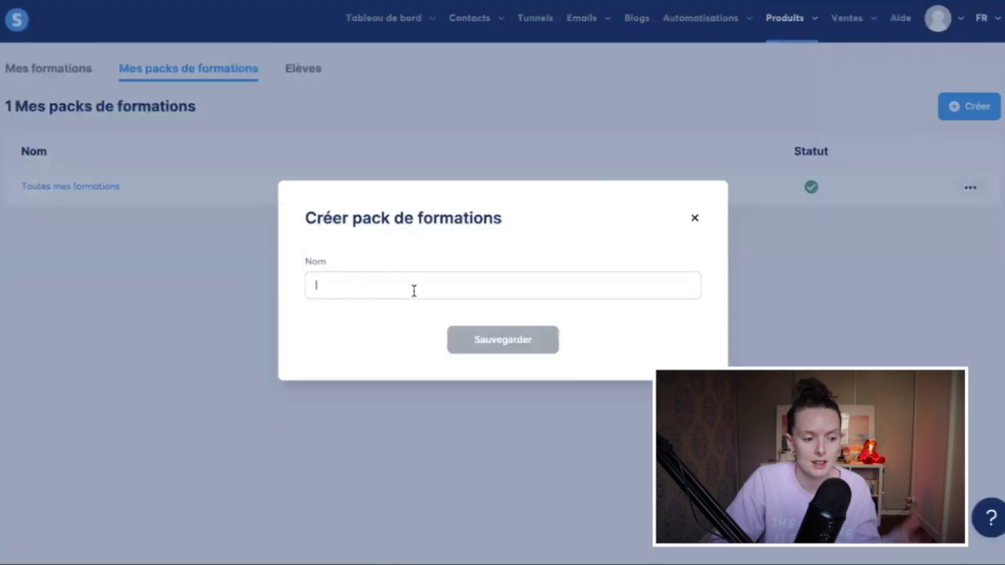
text(Mes formations)
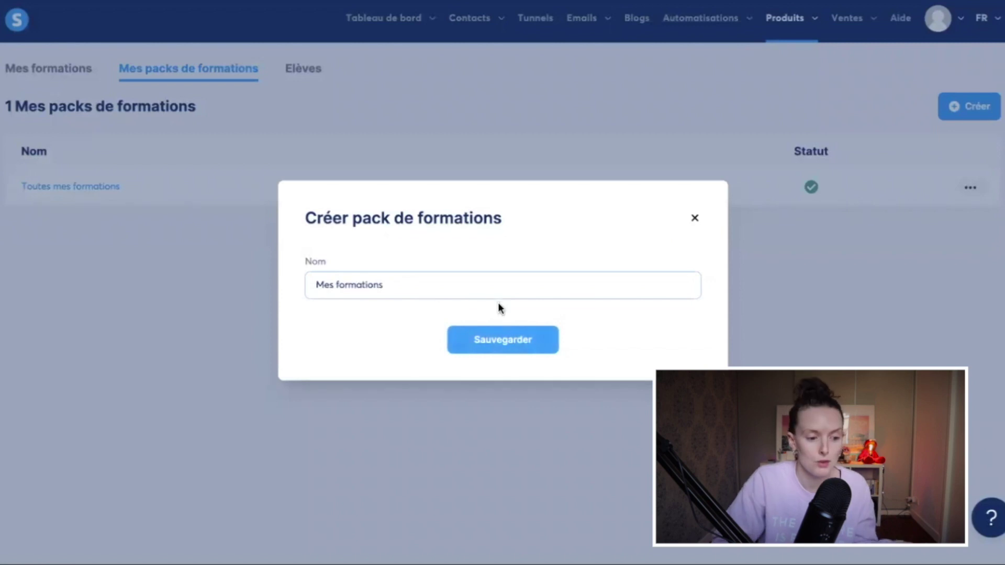
click(497, 330)
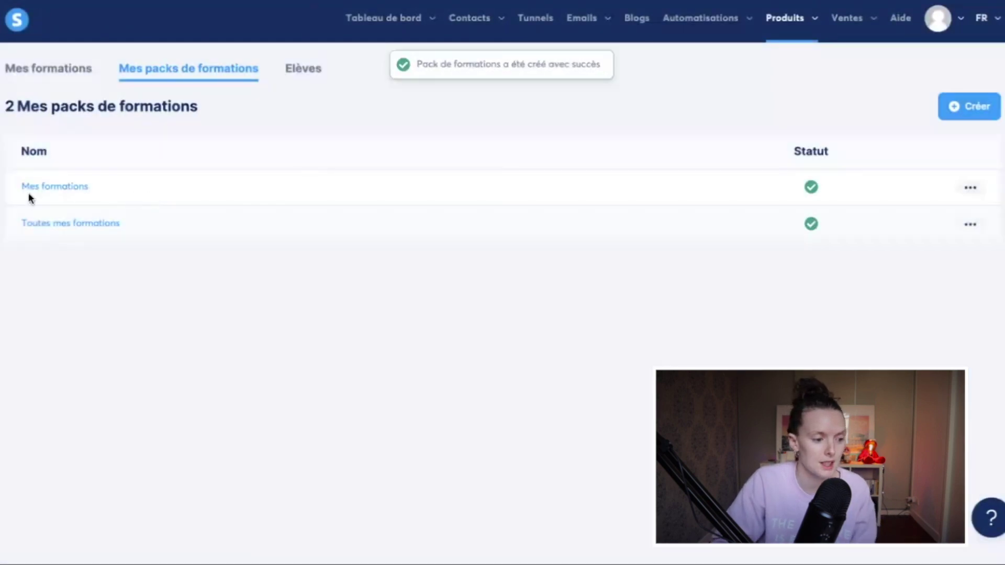
Step: Open the Mes formations pack and view the courses available to add
click(32, 187)
click(498, 331)
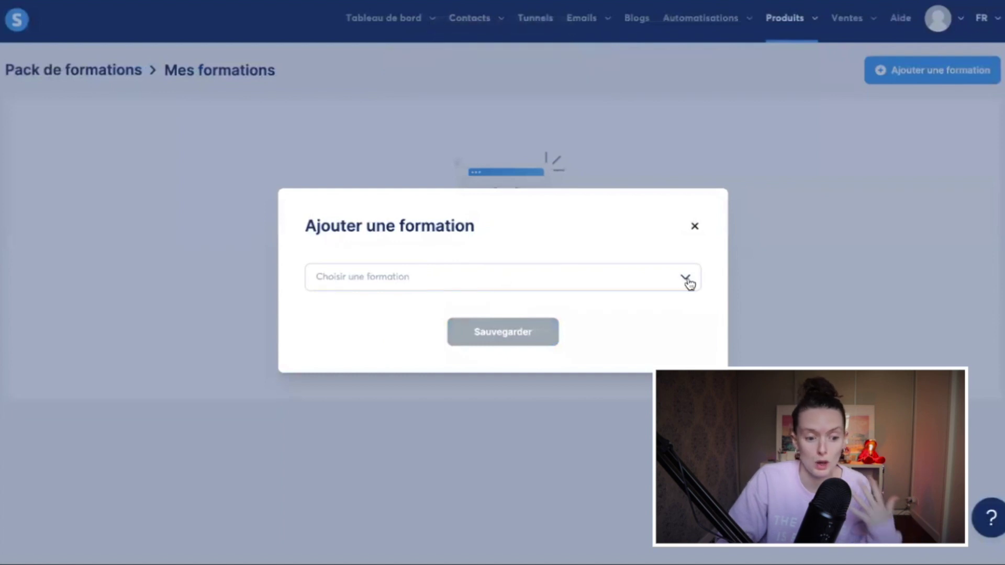
click(685, 282)
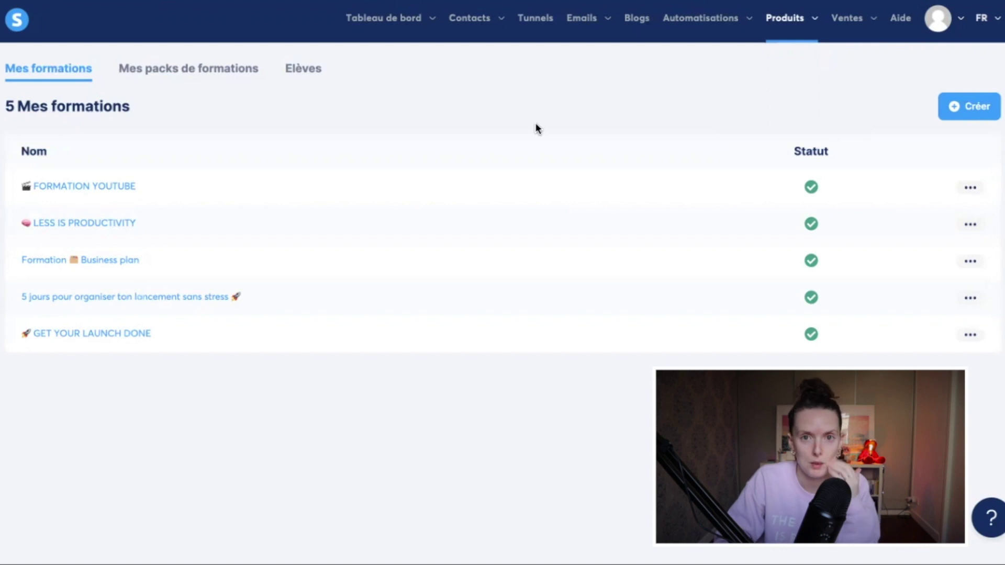
Step: Create a course titled 'Methode Fundamenta' and fill in the trainer's name
click(966, 109)
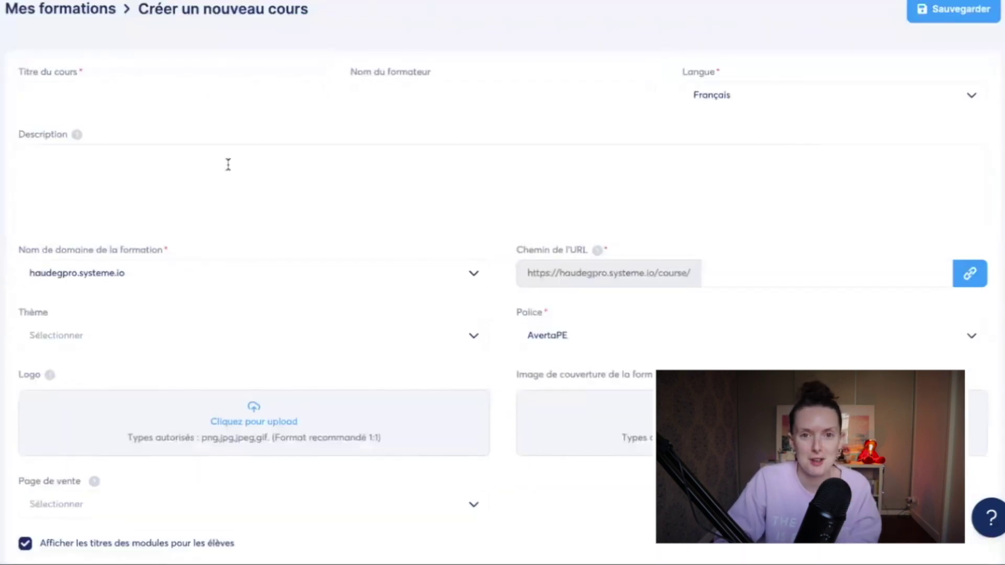
click(179, 99)
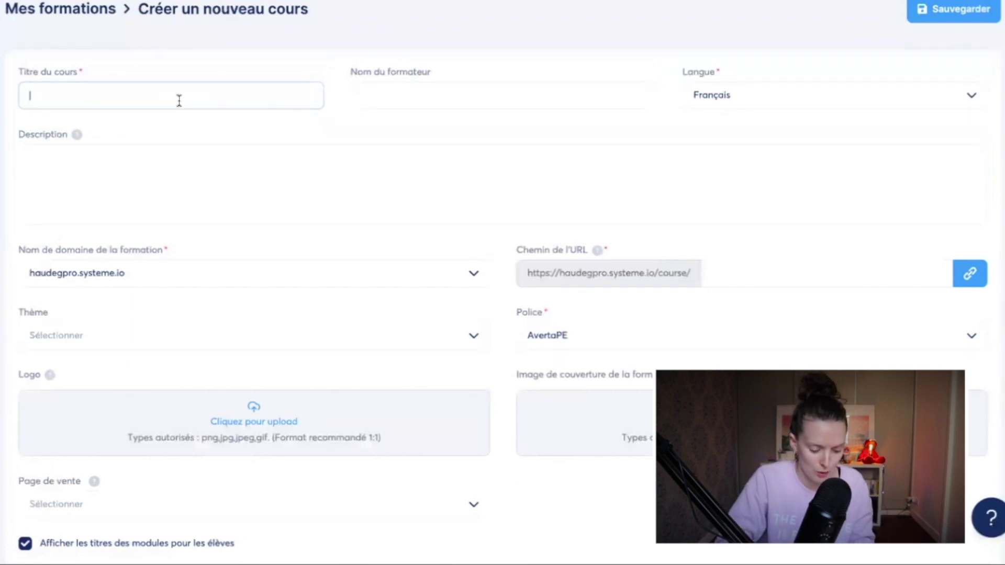
text(Me)
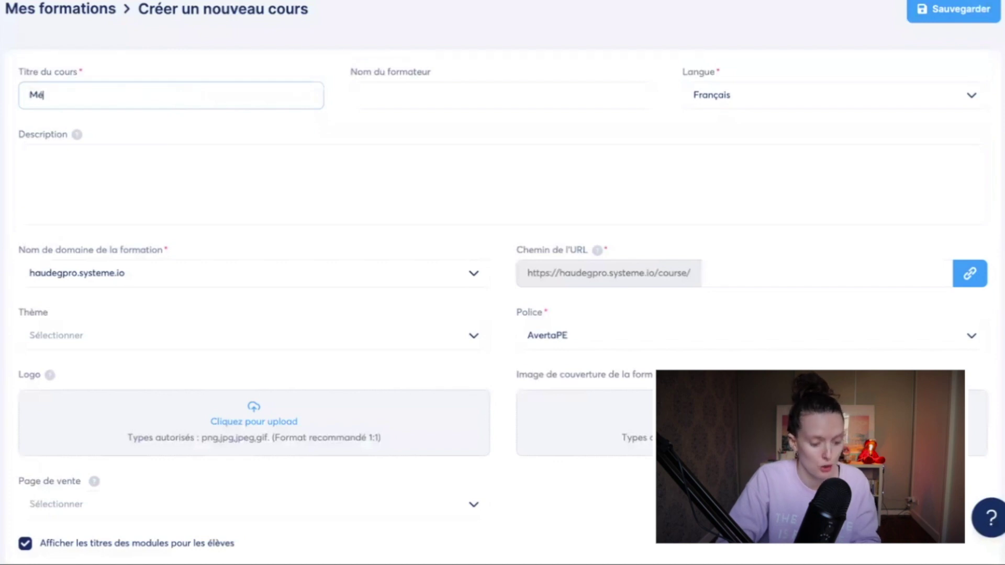
text(thode Funda)
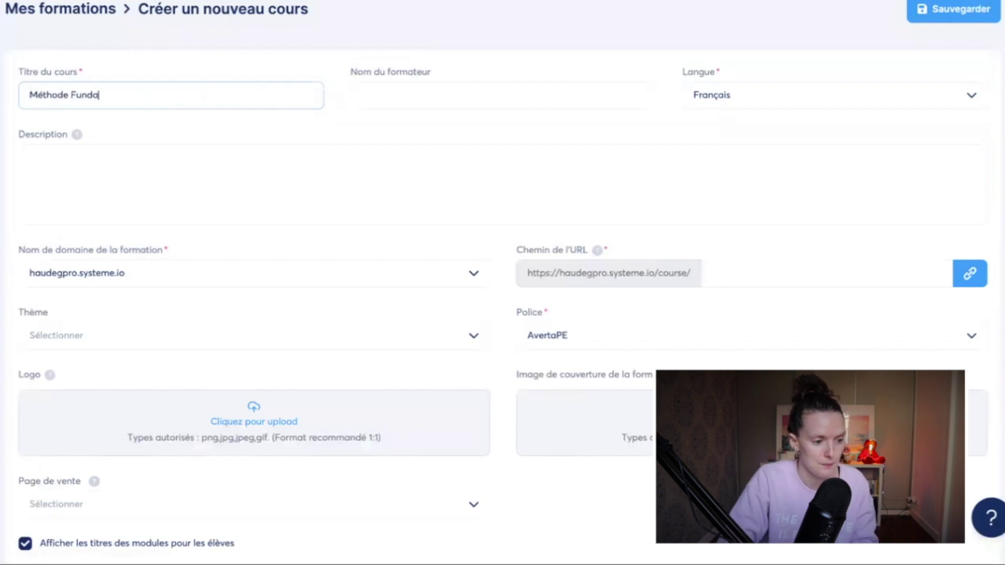
text(menta)
click(440, 98)
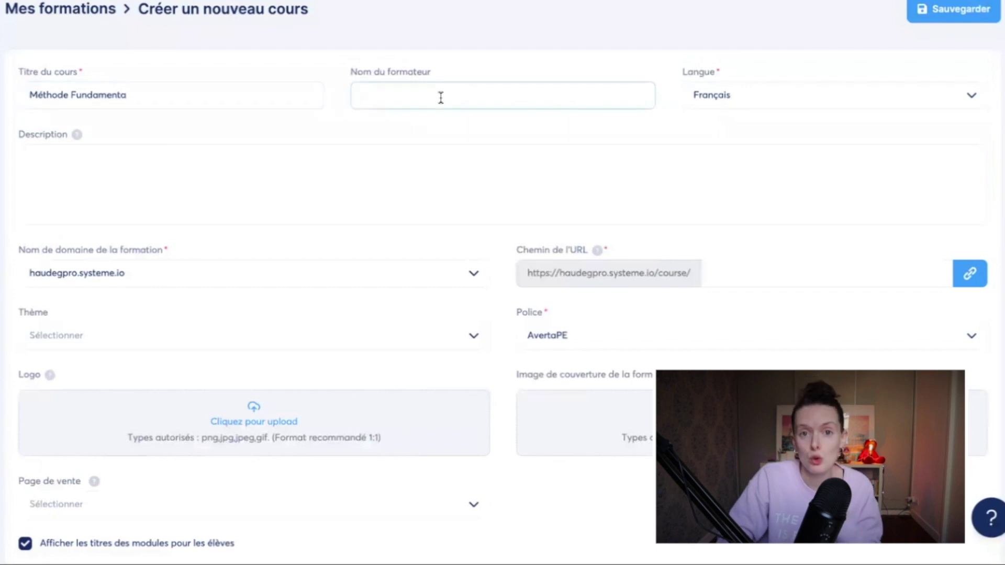
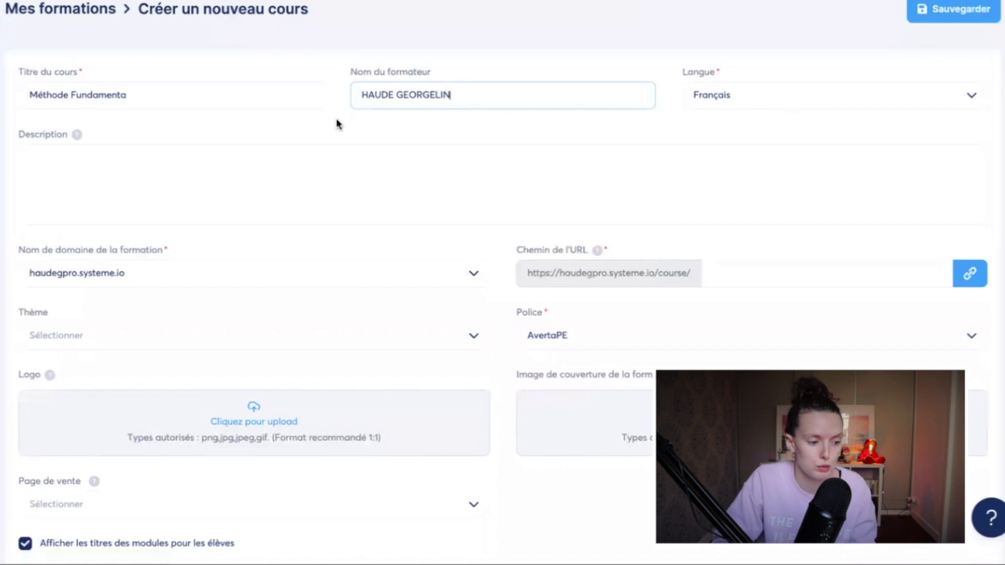
click(188, 181)
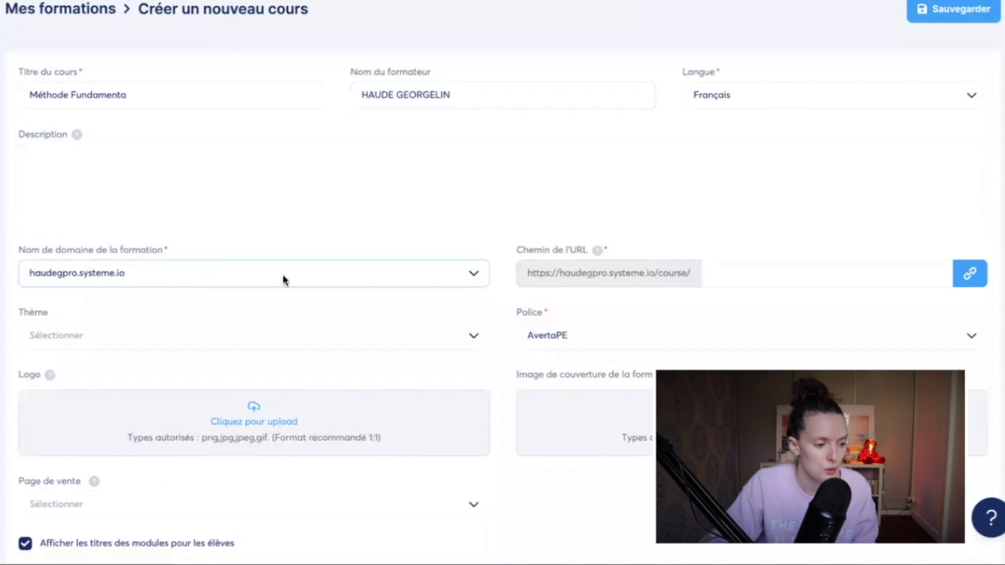
click(472, 276)
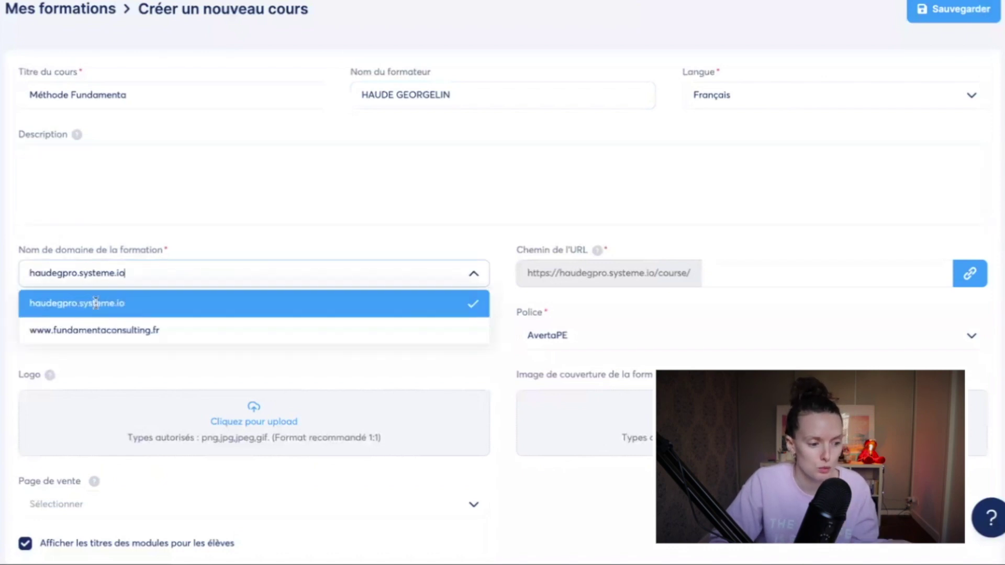
click(129, 330)
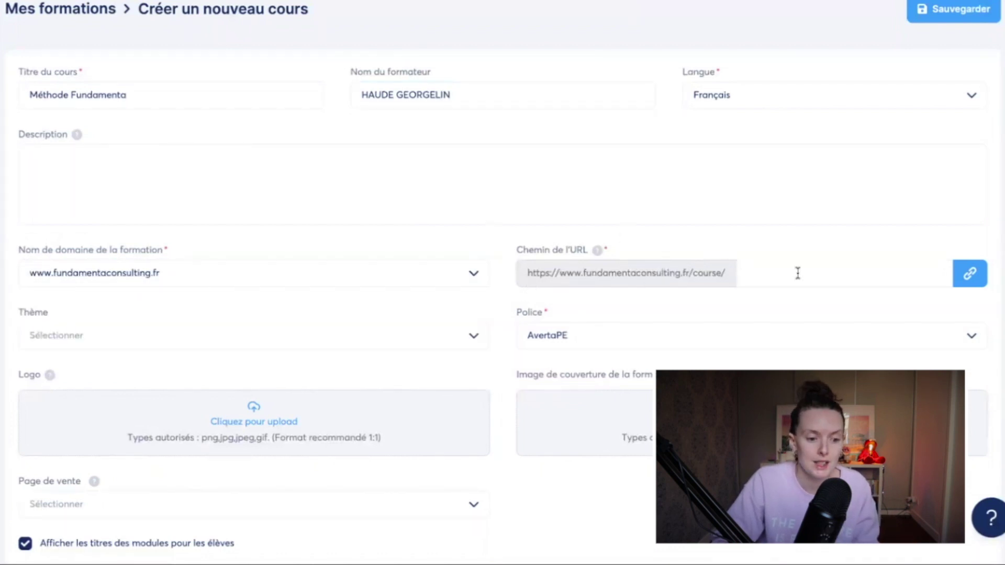
click(829, 270)
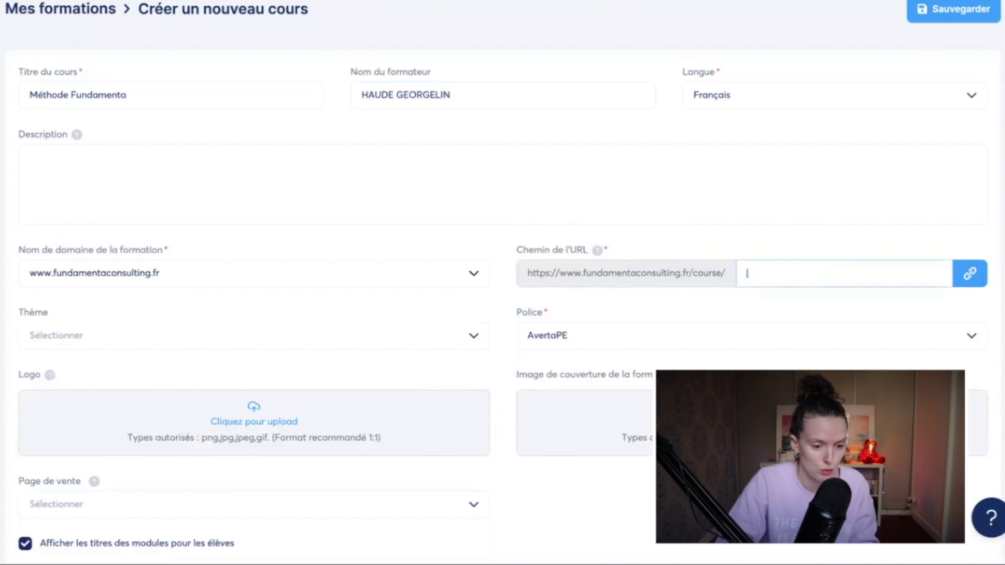
text(fundamenta)
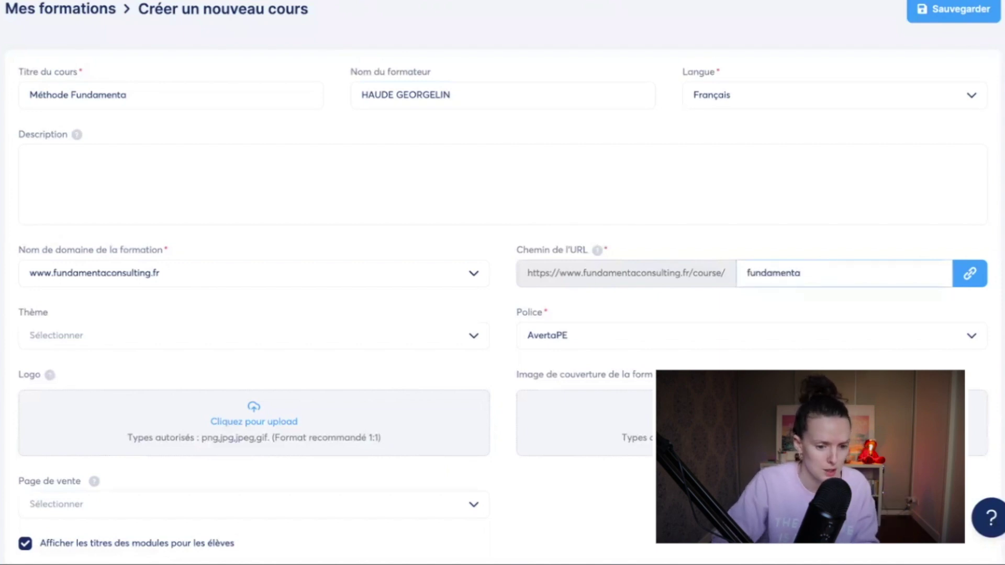
click(1001, 285)
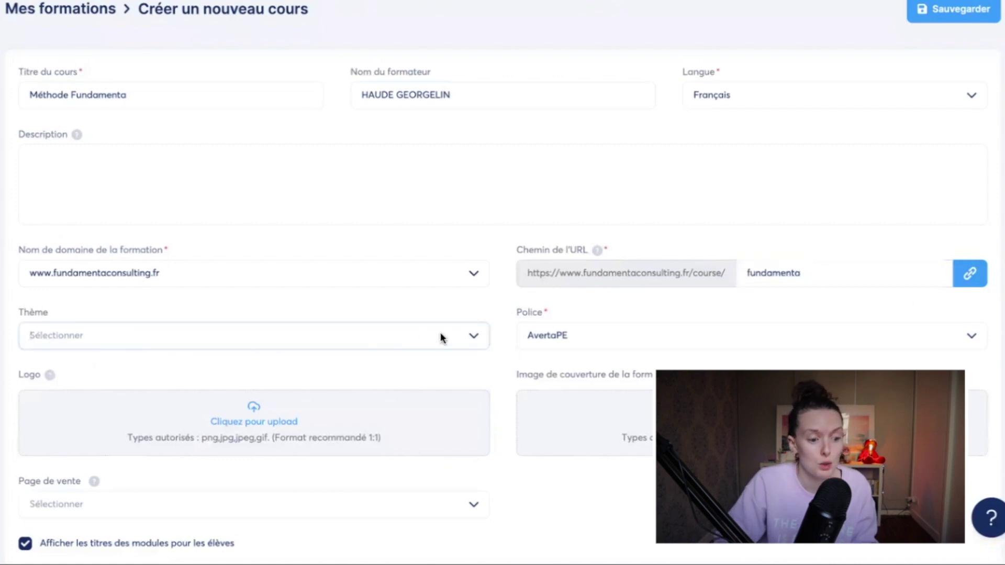
click(473, 338)
scroll(304, 377, down, 3)
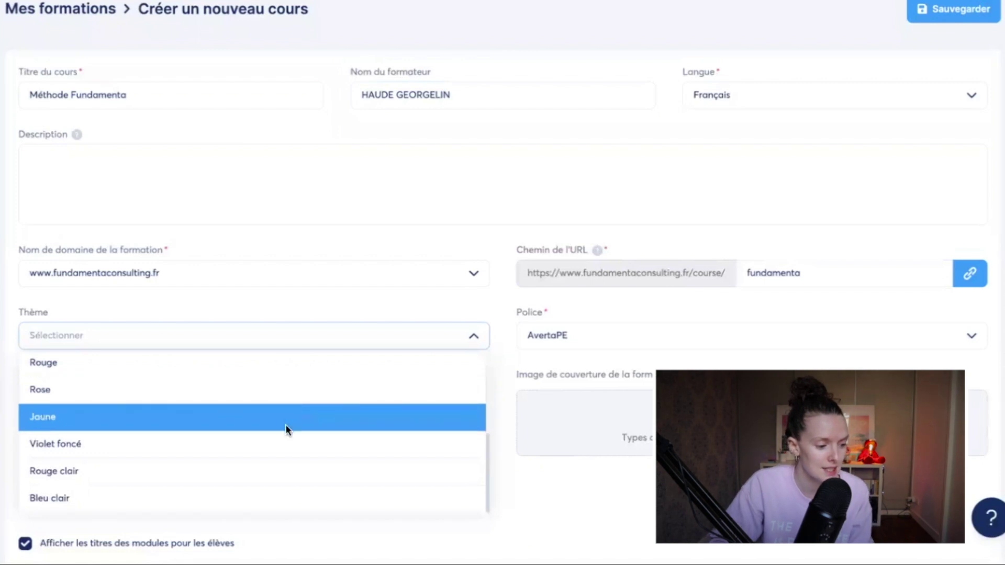
Step: Apply the Jaune theme and the Montserrat font to the course
click(256, 423)
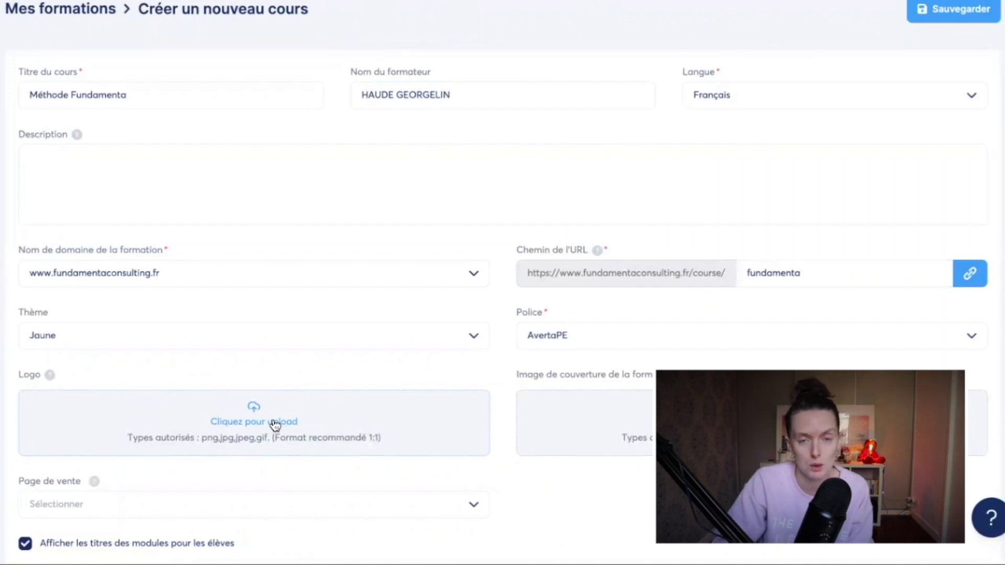
click(969, 345)
scroll(749, 434, down, 2)
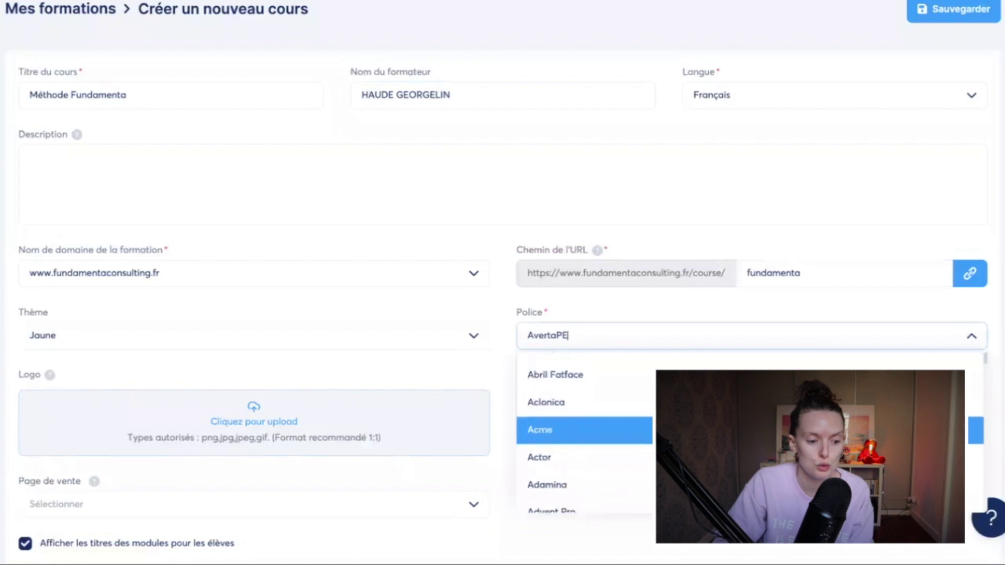
scroll(749, 440, down, 2)
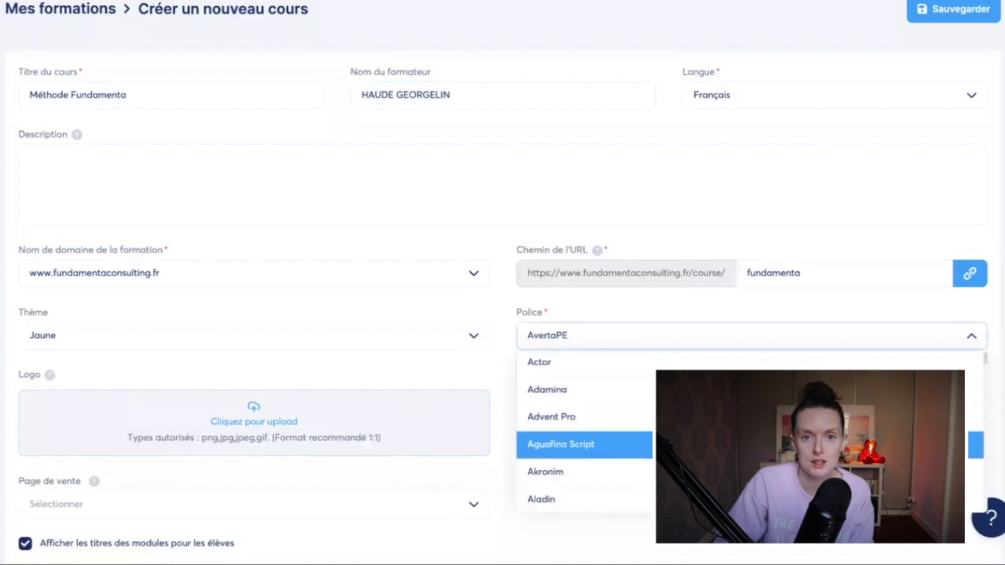
text(mon)
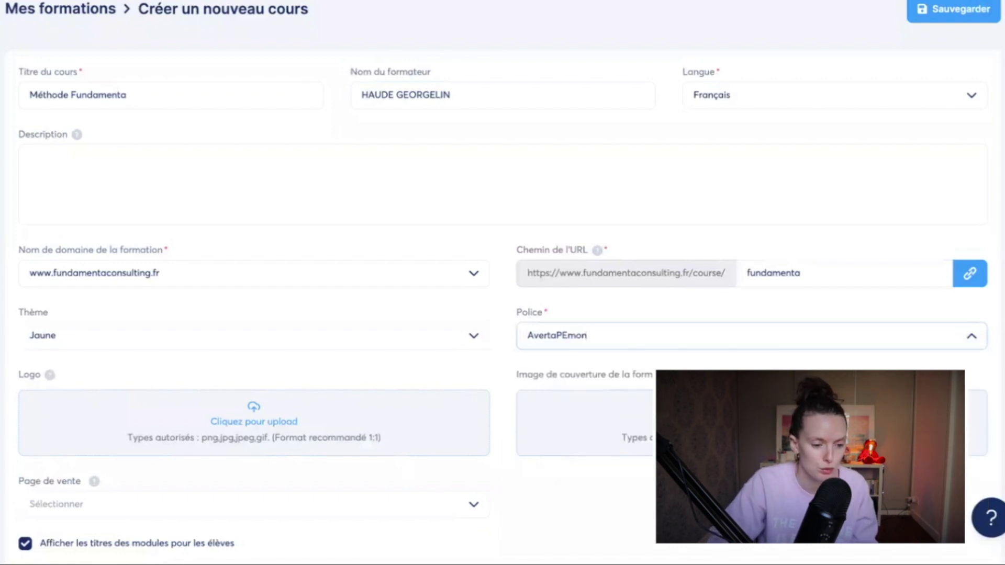
key(ctrl+a)
text(mont)
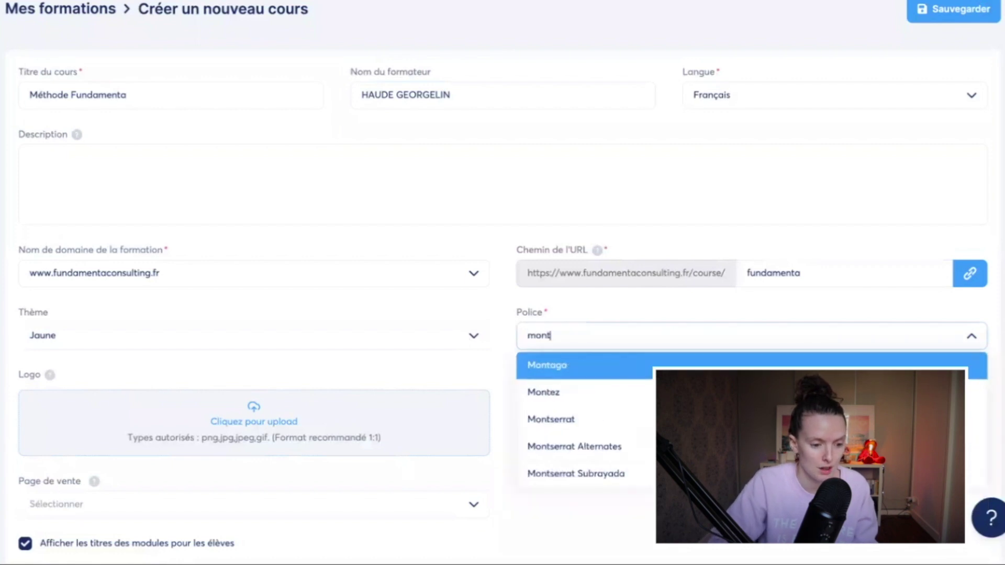
click(580, 420)
Step: Check the sales page list and leave it without choosing a page
scroll(474, 369, down, 1)
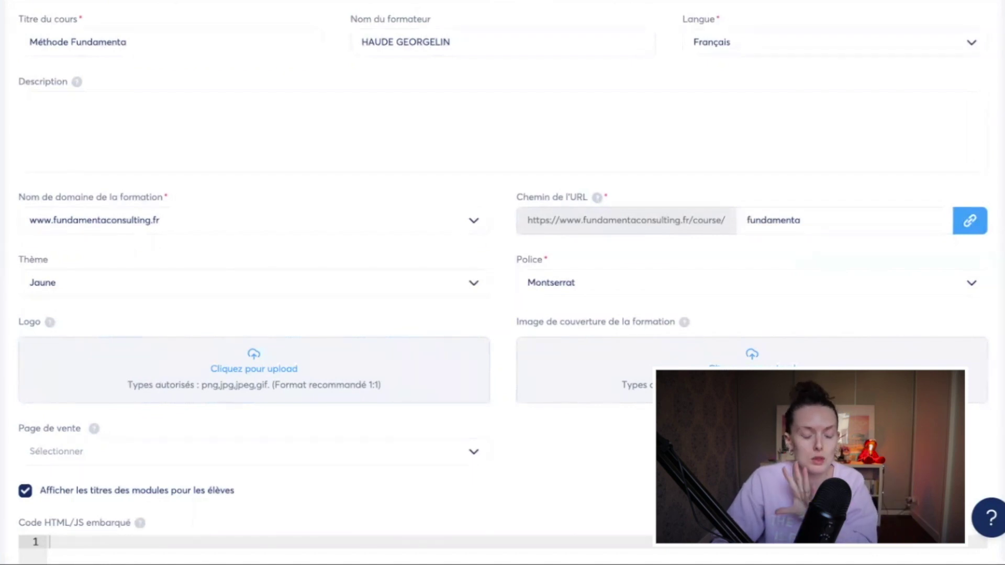
scroll(473, 380, down, 2)
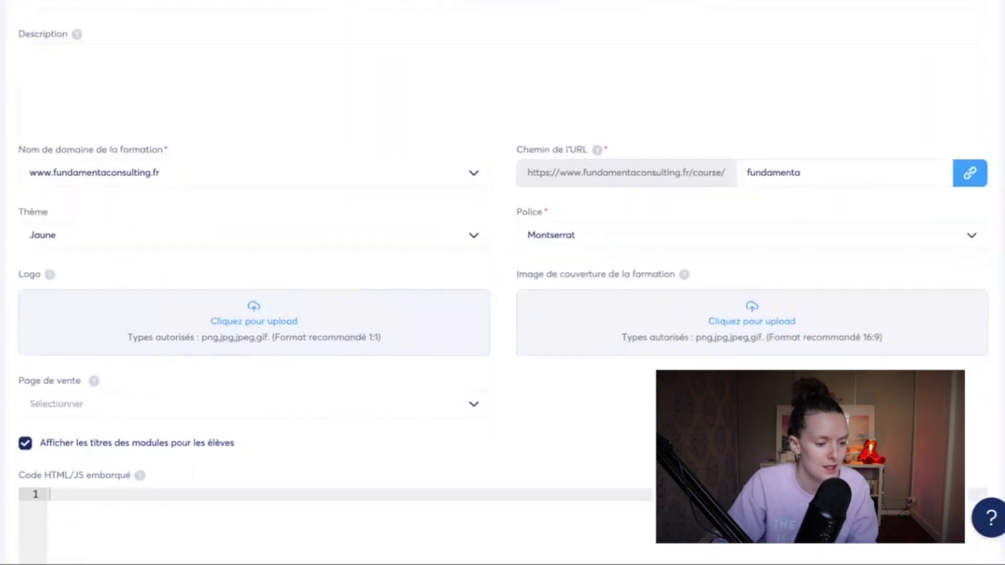
click(474, 378)
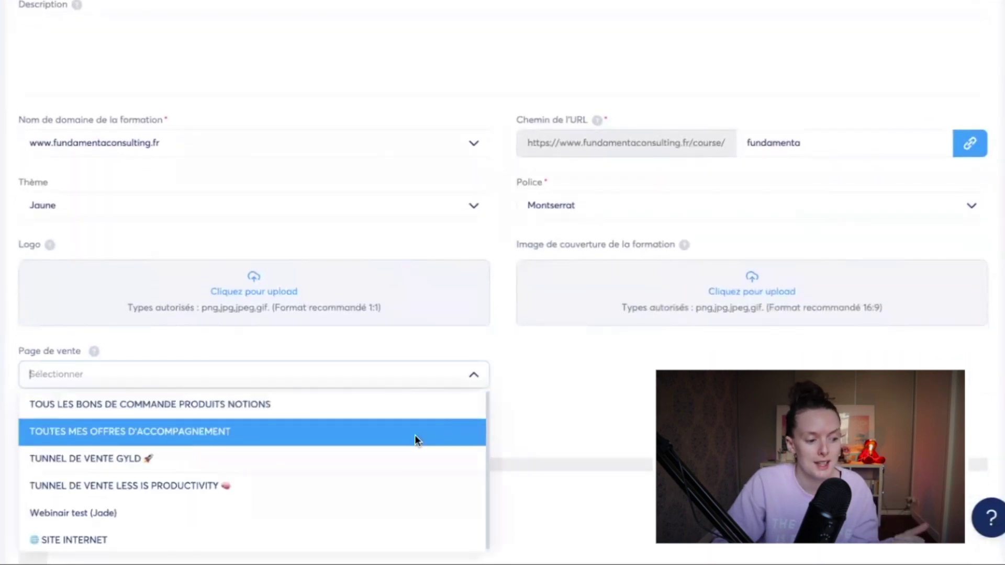
click(573, 409)
scroll(505, 406, down, 4)
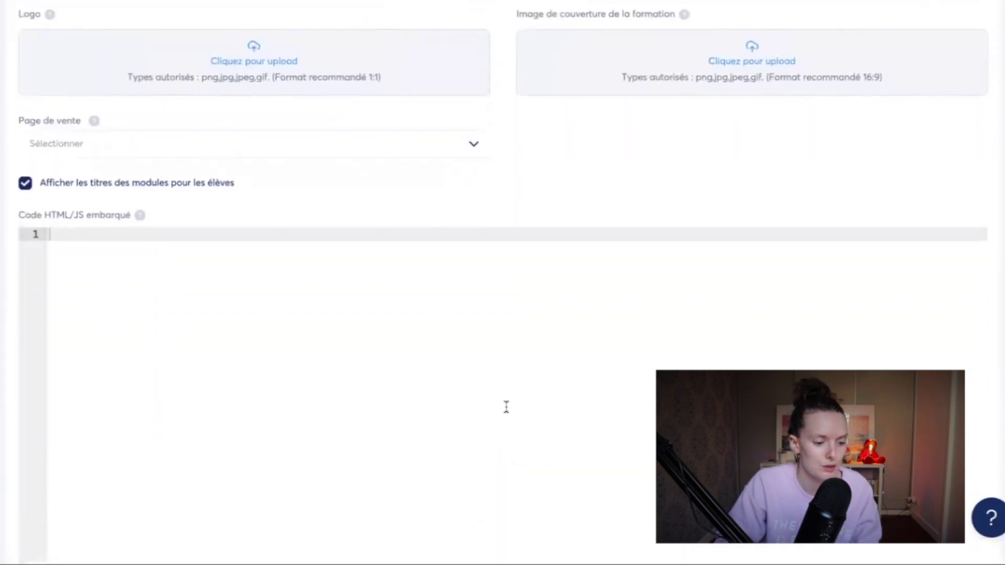
scroll(874, 90, up, 8)
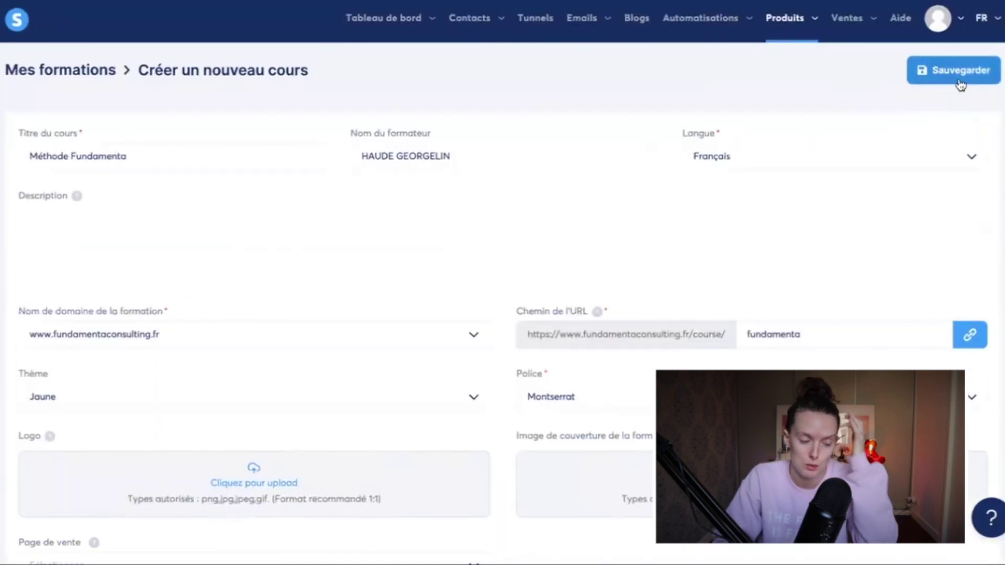
Step: Save the new course and activate Méthode Fundamenta, confirming the activation
click(959, 77)
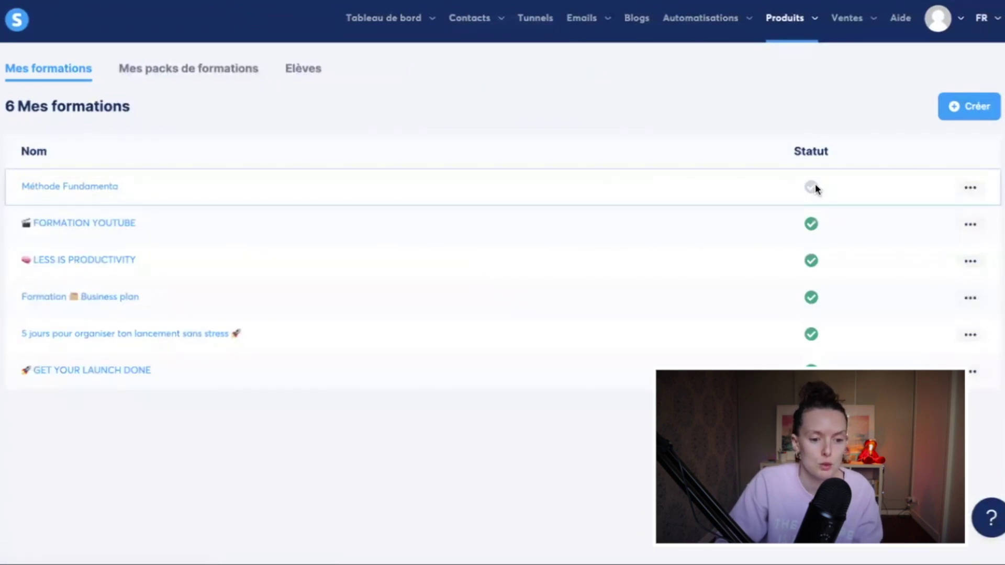
click(972, 187)
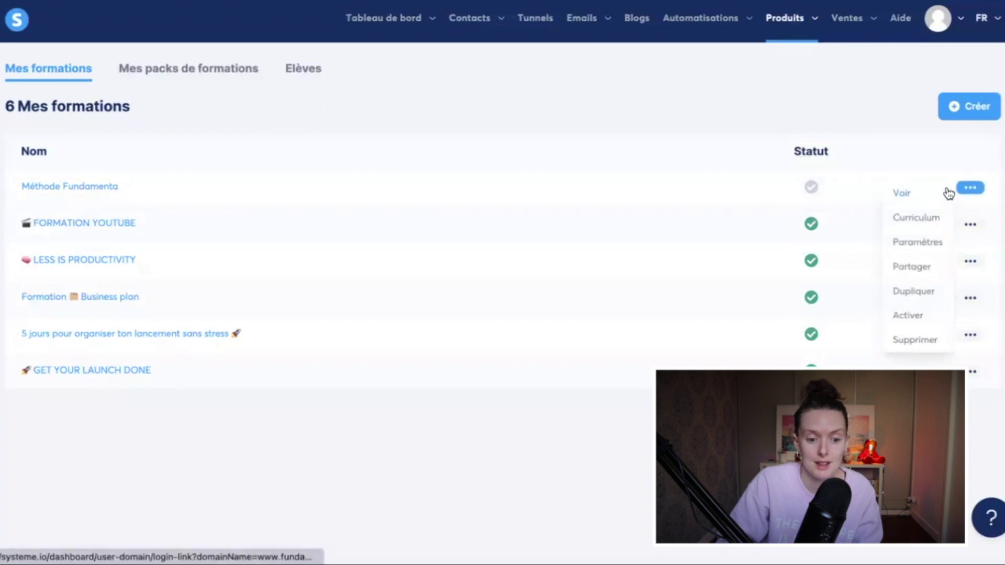
click(908, 316)
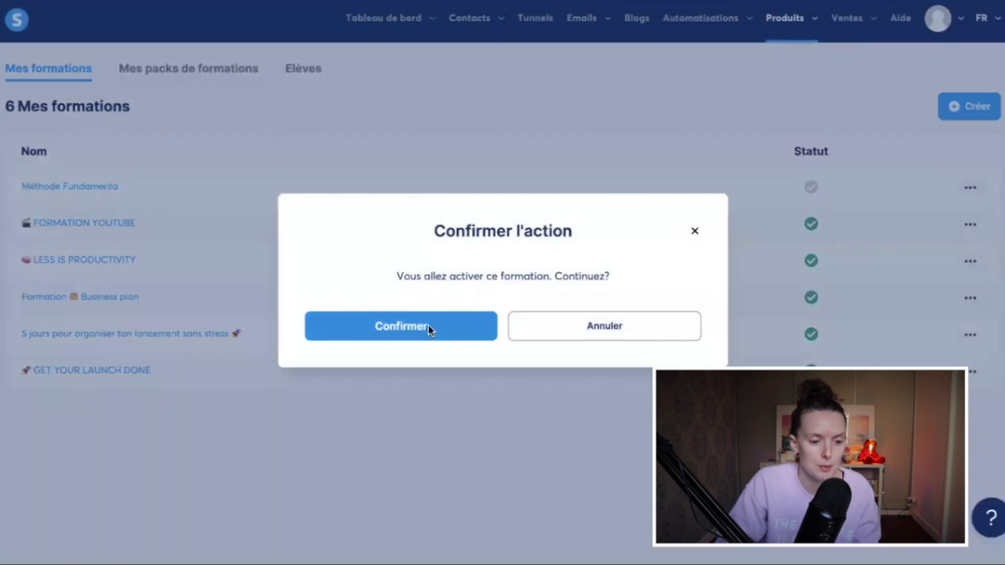
click(429, 325)
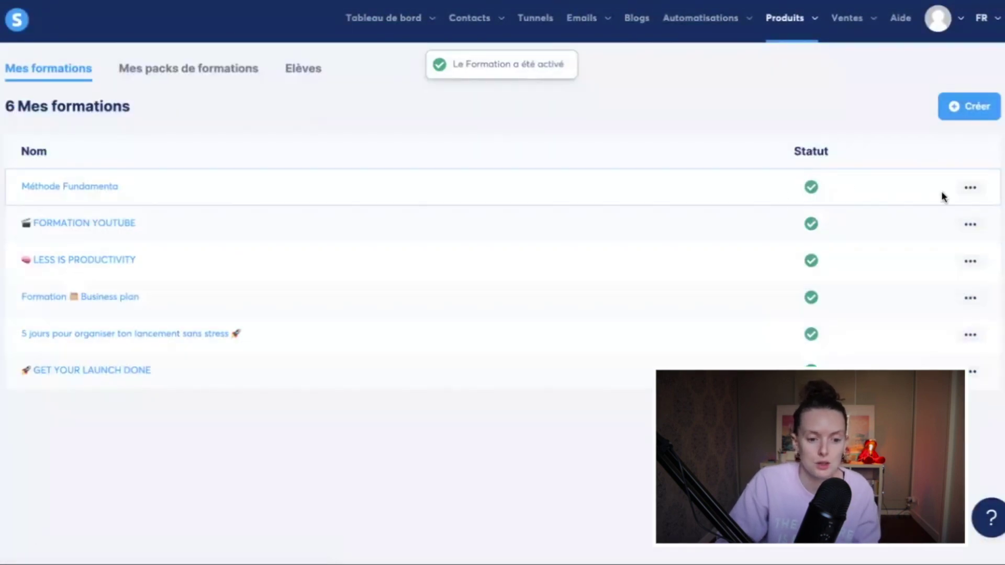
Step: Open Méthode Fundamenta's settings and save them to return to the course list
click(974, 190)
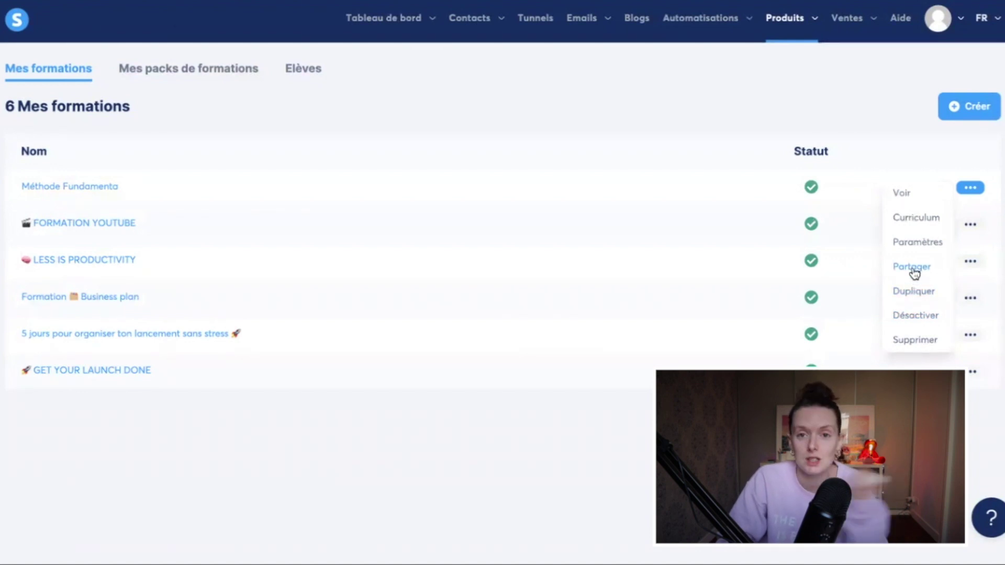
click(914, 245)
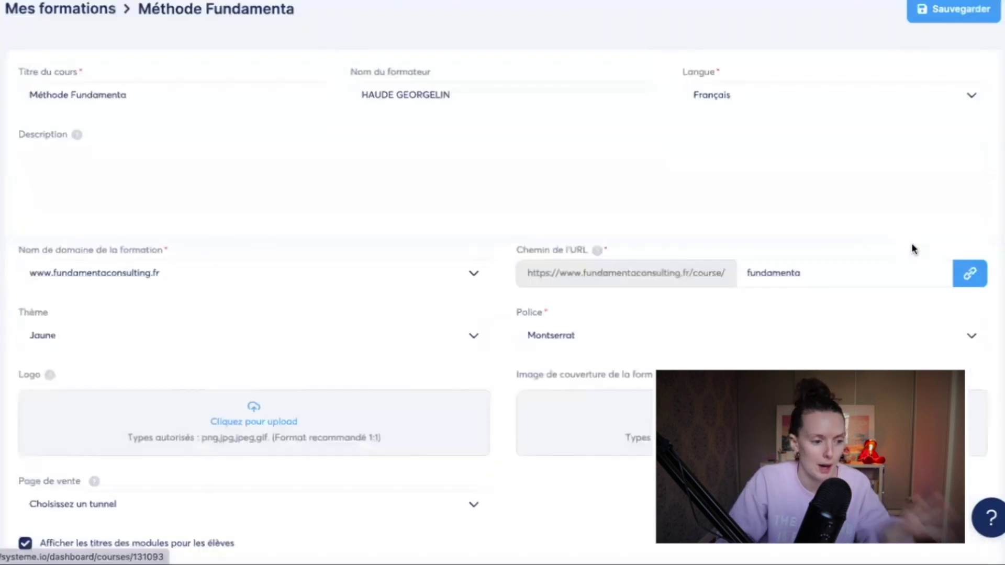
click(953, 9)
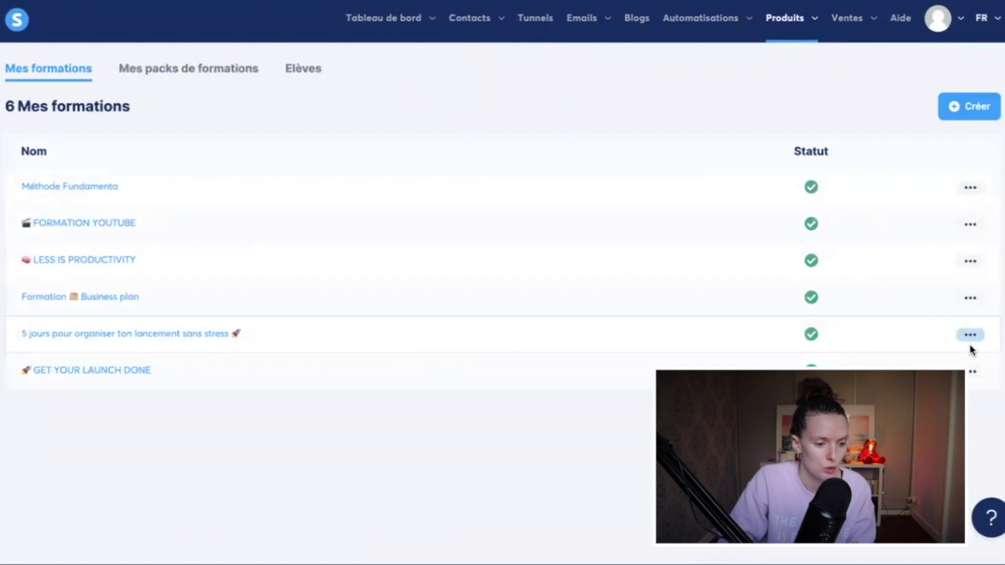
Step: Open the LESS IS PRODUCTIVITY curriculum and preview its Introduction lessons as a student
mouse_move(969, 264)
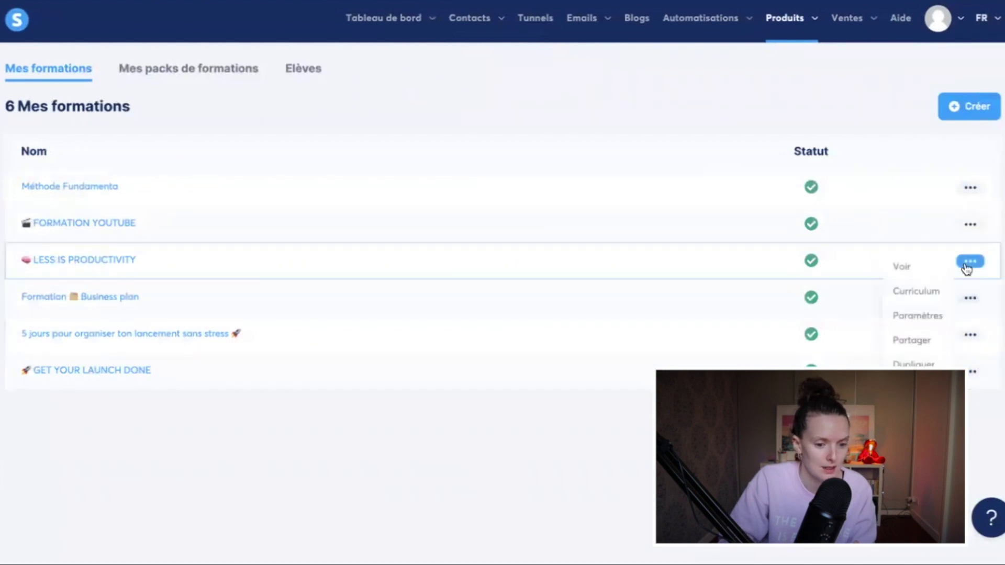
click(919, 299)
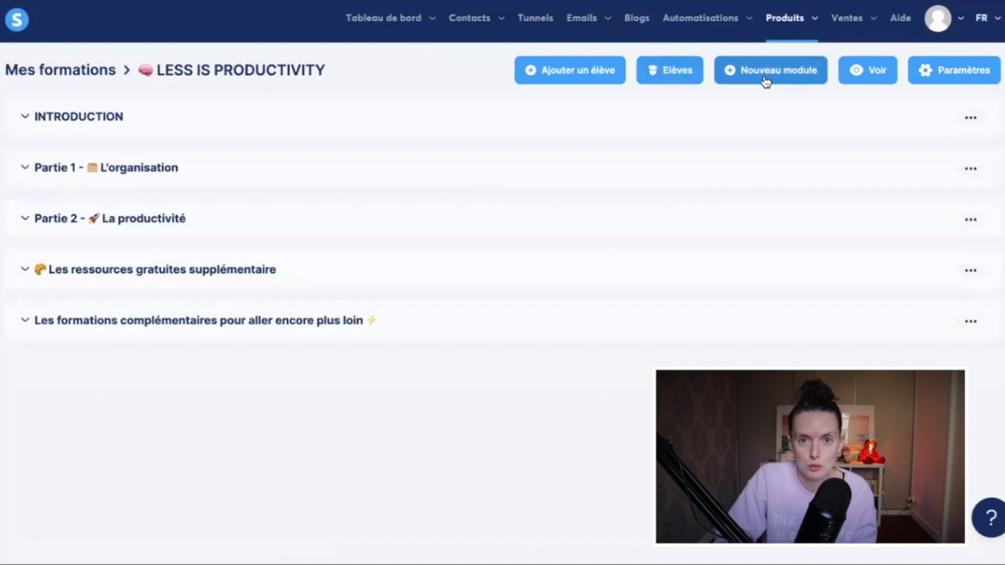
click(862, 76)
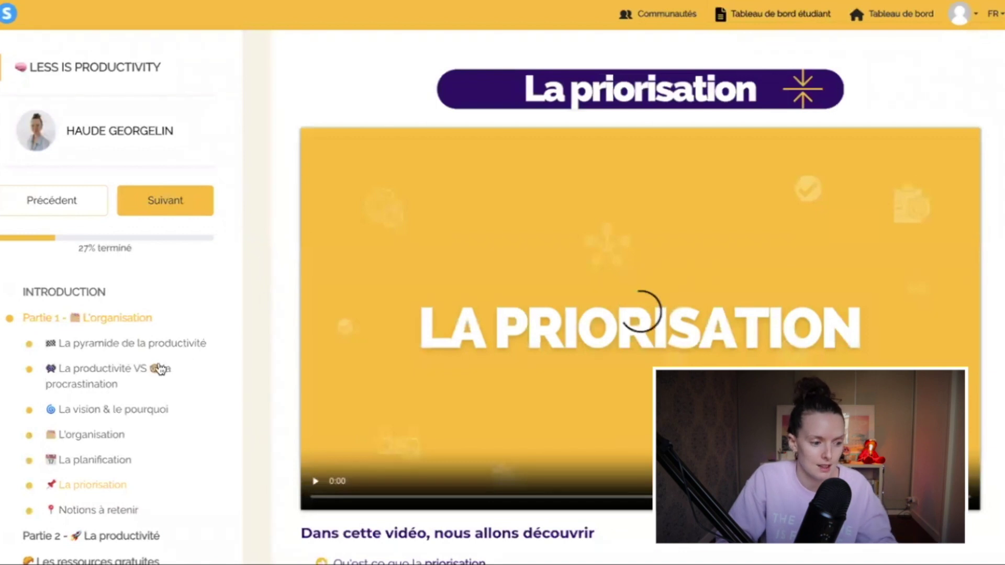
scroll(197, 388, down, 2)
scroll(108, 318, up, 2)
click(108, 305)
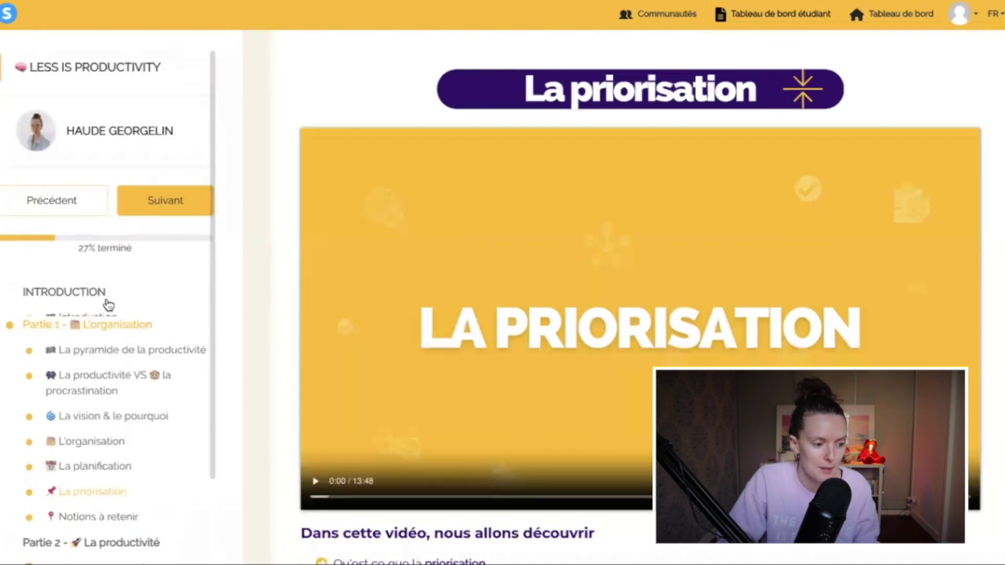
click(168, 319)
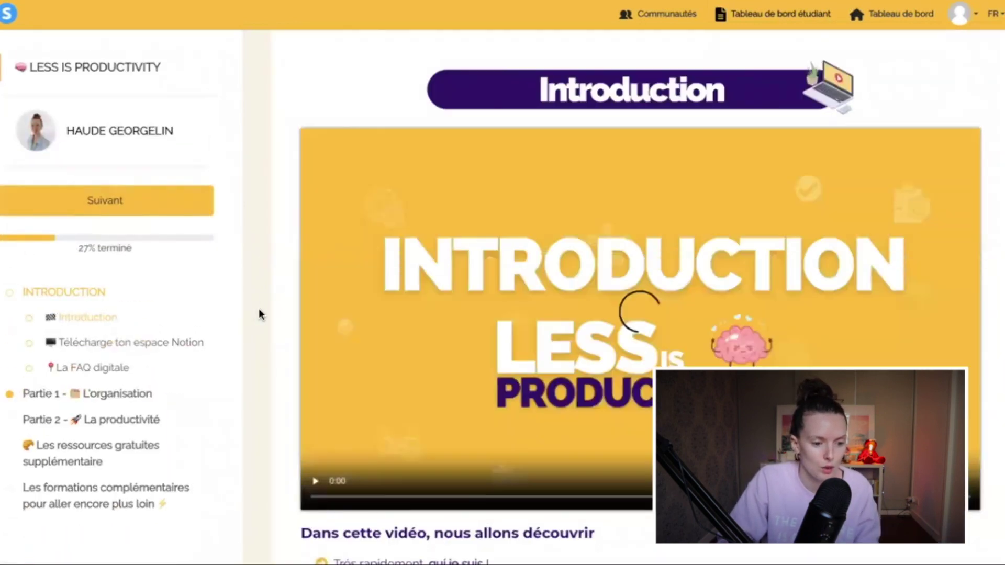
scroll(260, 314, down, 1)
click(107, 310)
scroll(269, 313, down, 3)
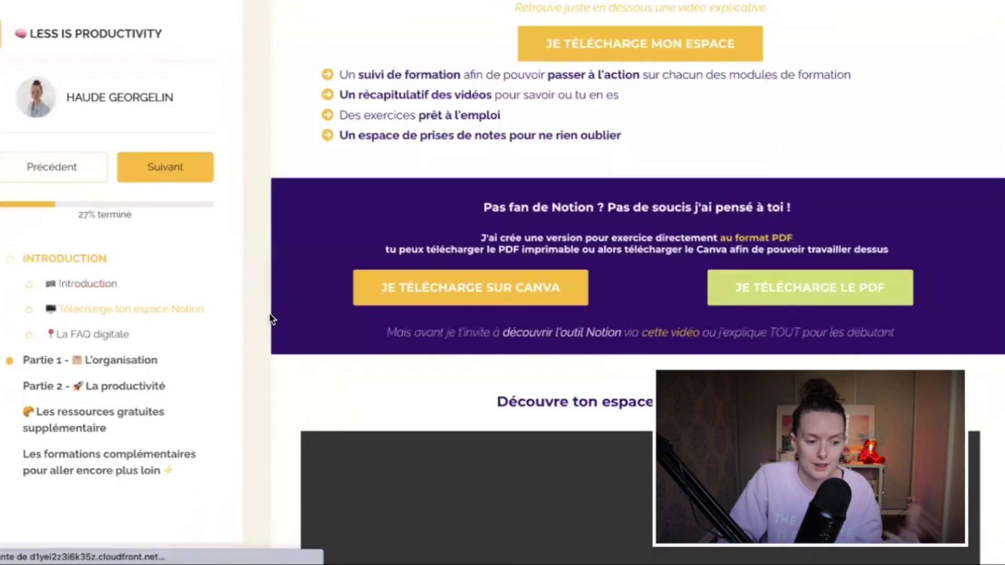
scroll(269, 314, down, 3)
scroll(269, 315, up, 6)
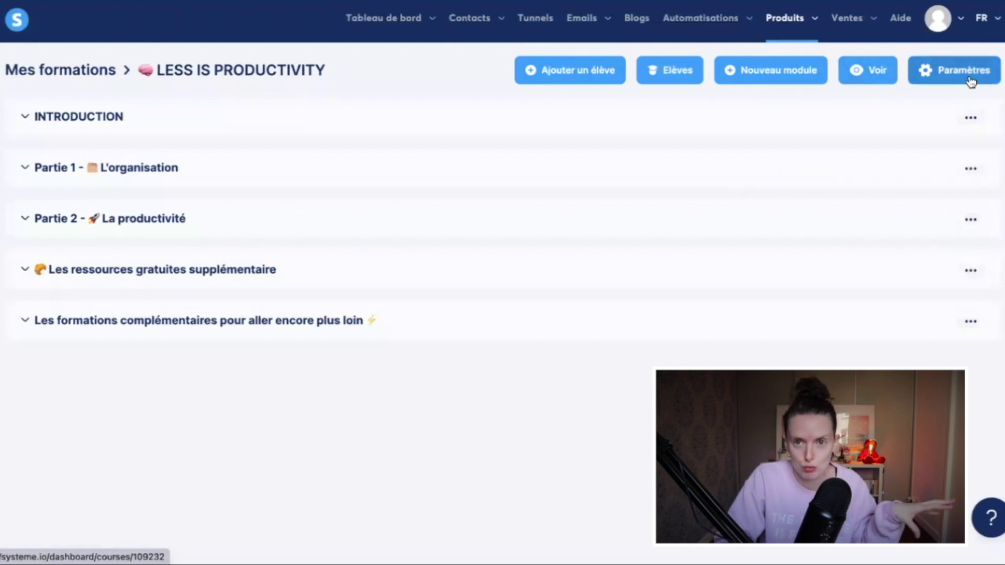
Step: Review and save the LESS IS PRODUCTIVITY course settings
click(969, 79)
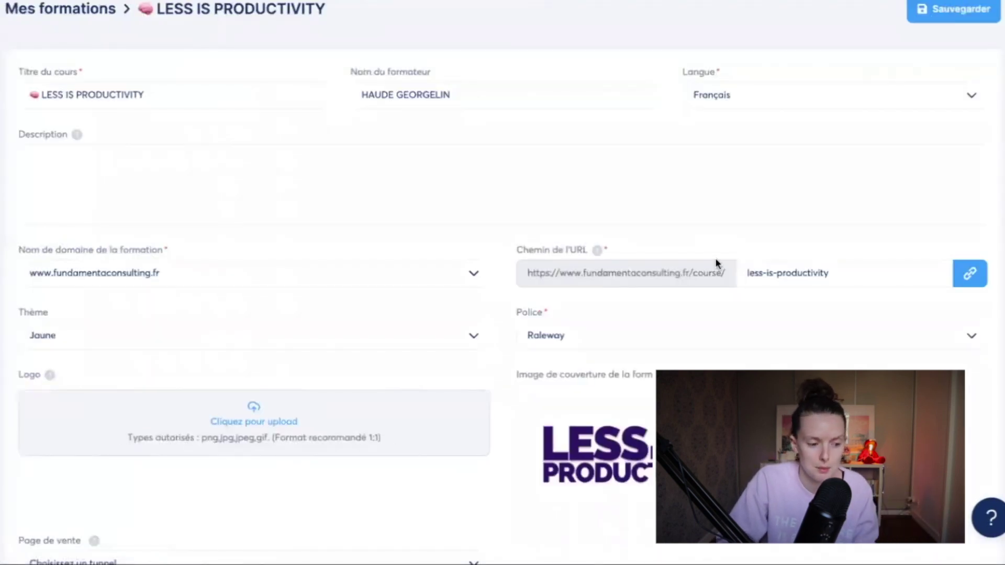
scroll(716, 263, down, 2)
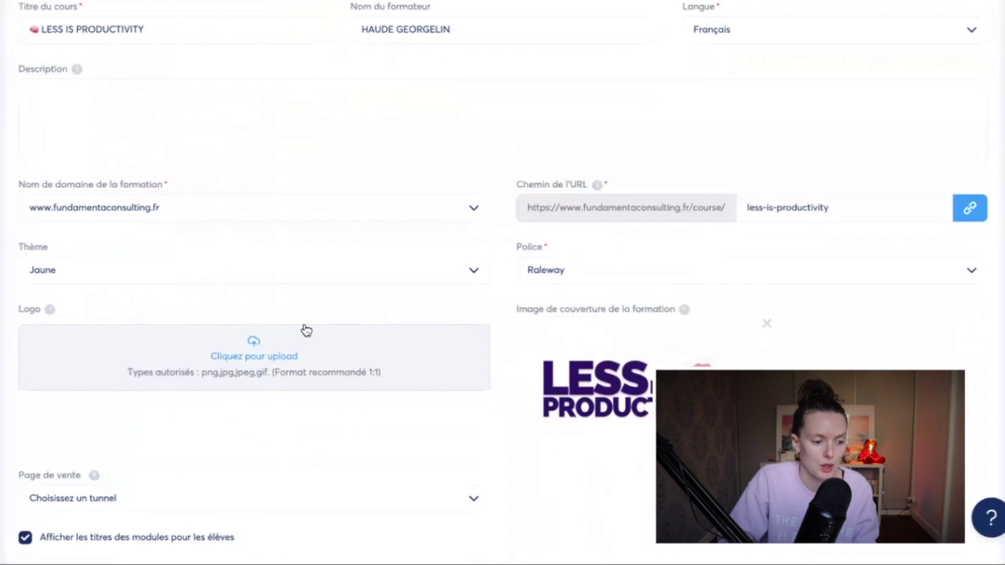
scroll(921, 87, up, 4)
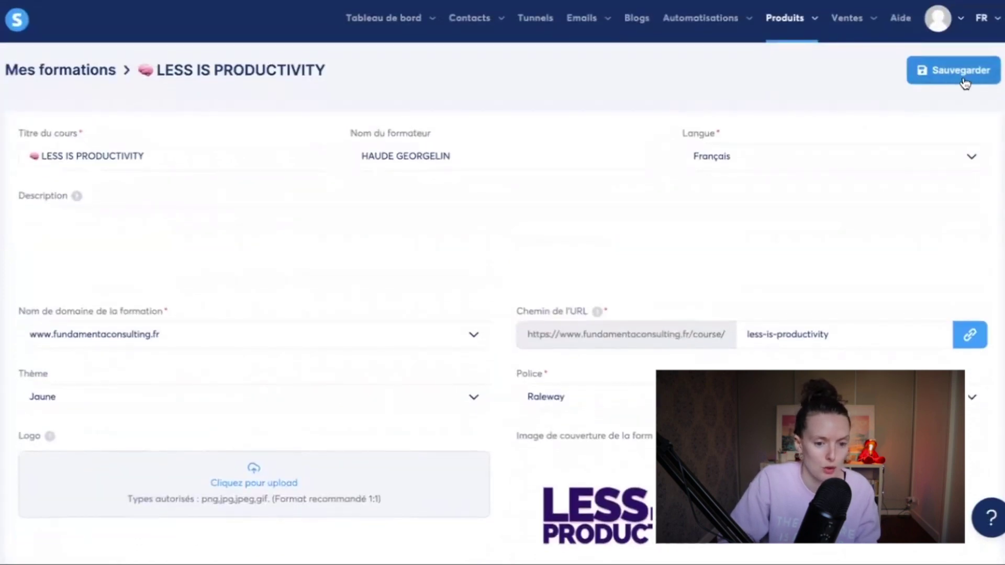
click(964, 80)
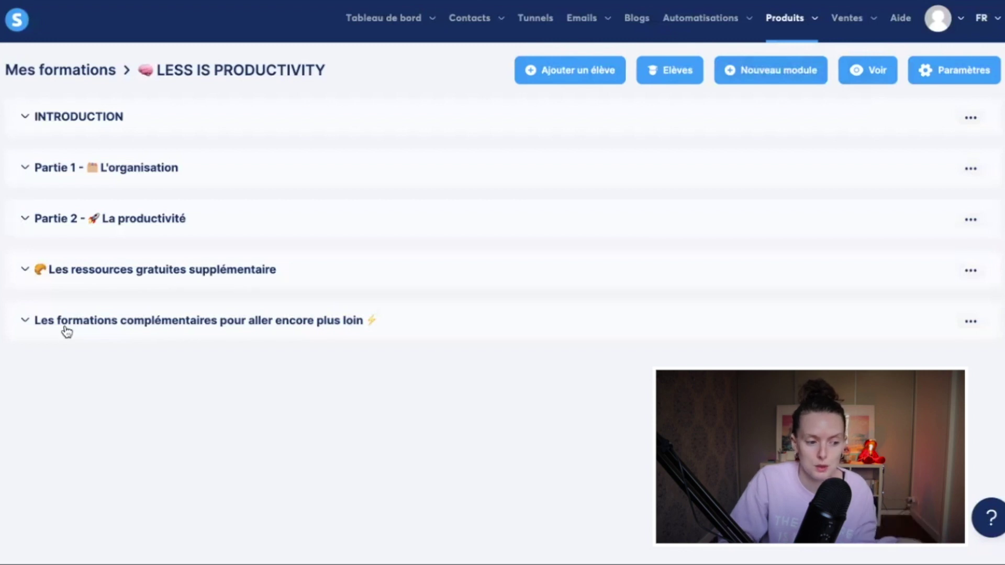
Step: Expand the INTRODUCTION module's chapters and list them in the student view
click(24, 119)
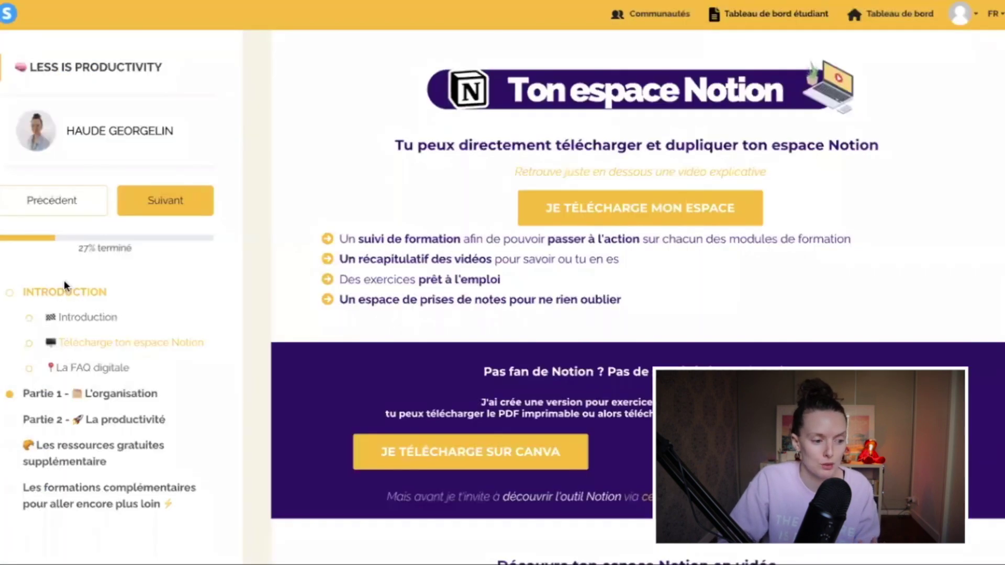
click(64, 287)
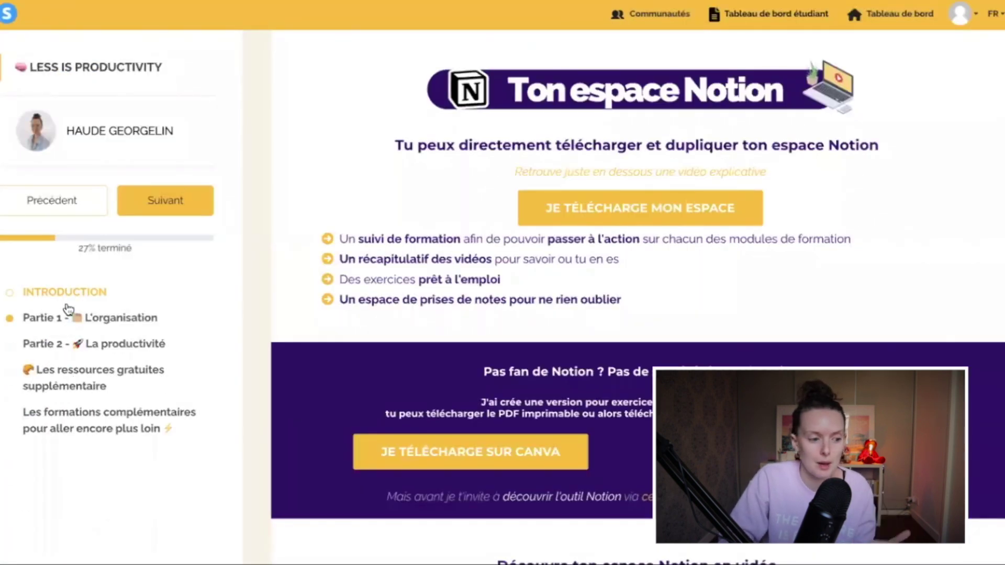
click(64, 292)
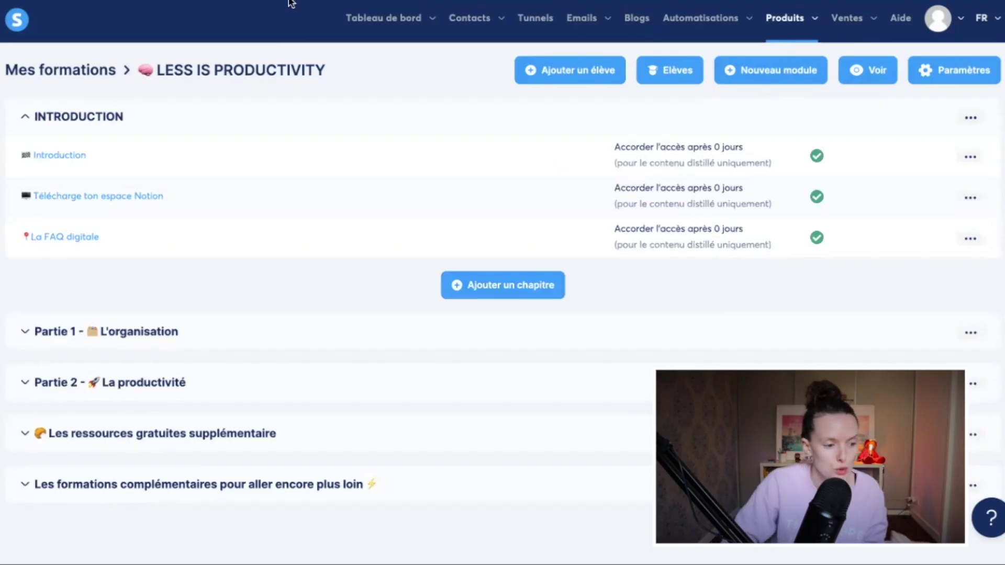
click(68, 118)
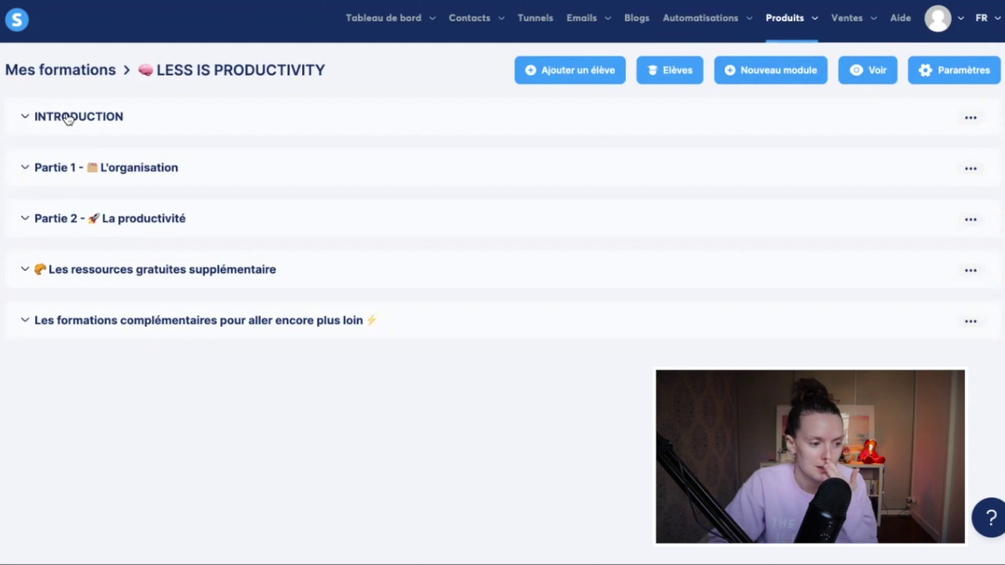
click(69, 120)
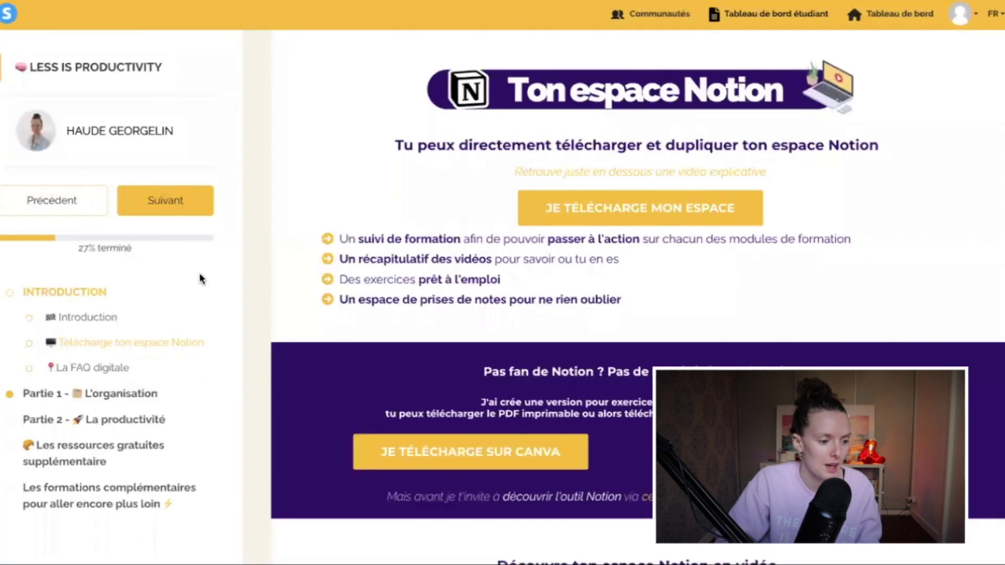
click(87, 317)
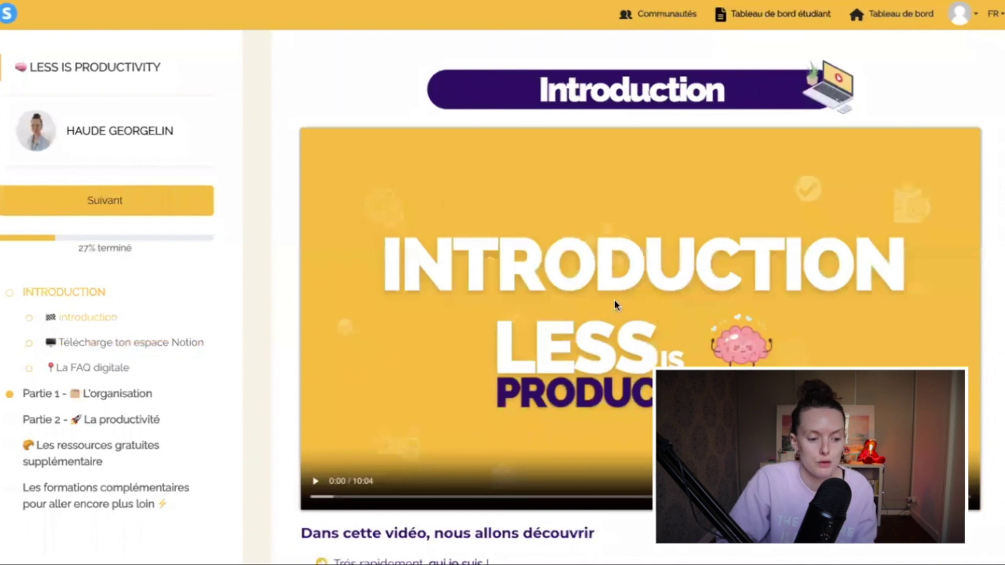
scroll(504, 327, down, 2)
scroll(505, 327, down, 2)
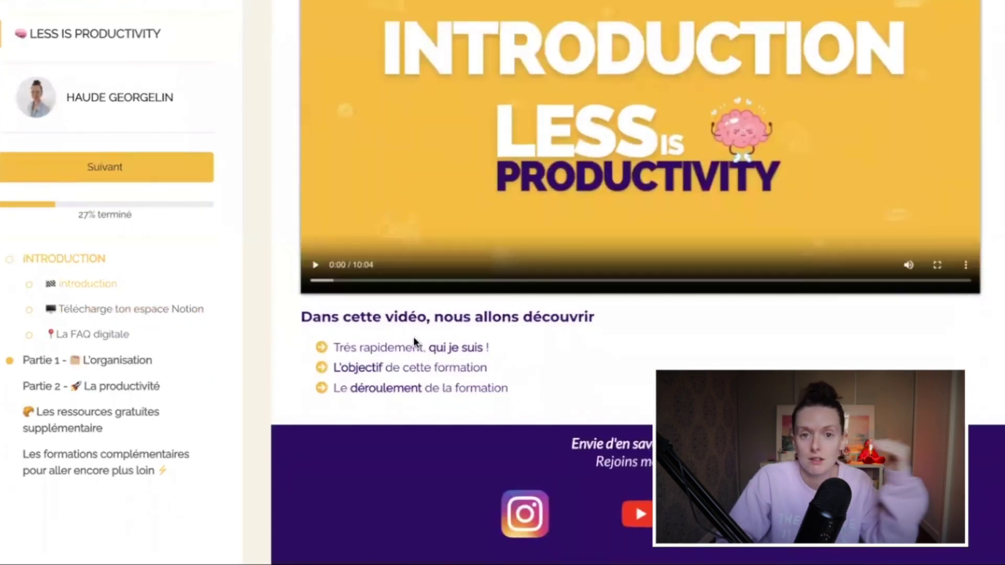
scroll(415, 341, down, 2)
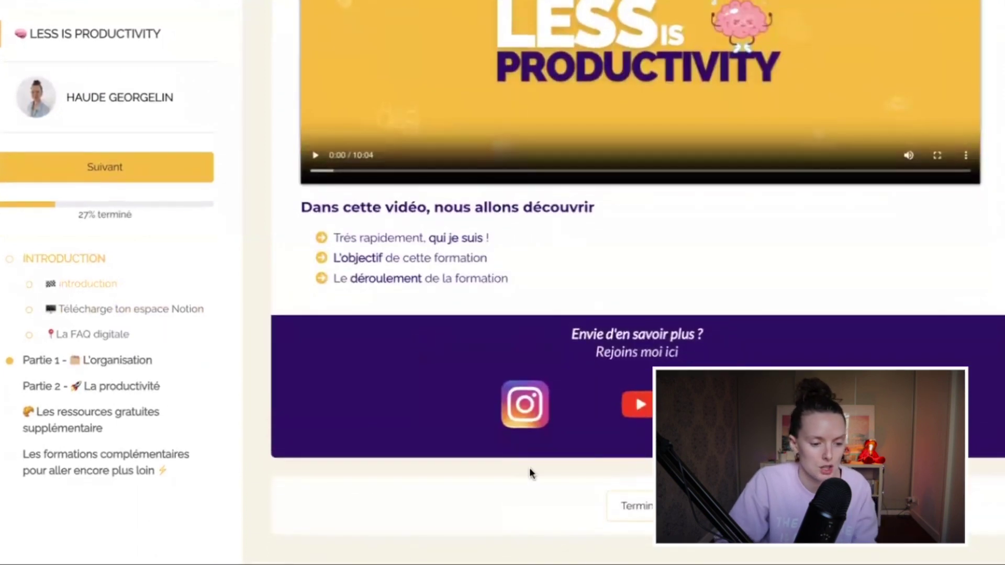
click(112, 362)
click(129, 390)
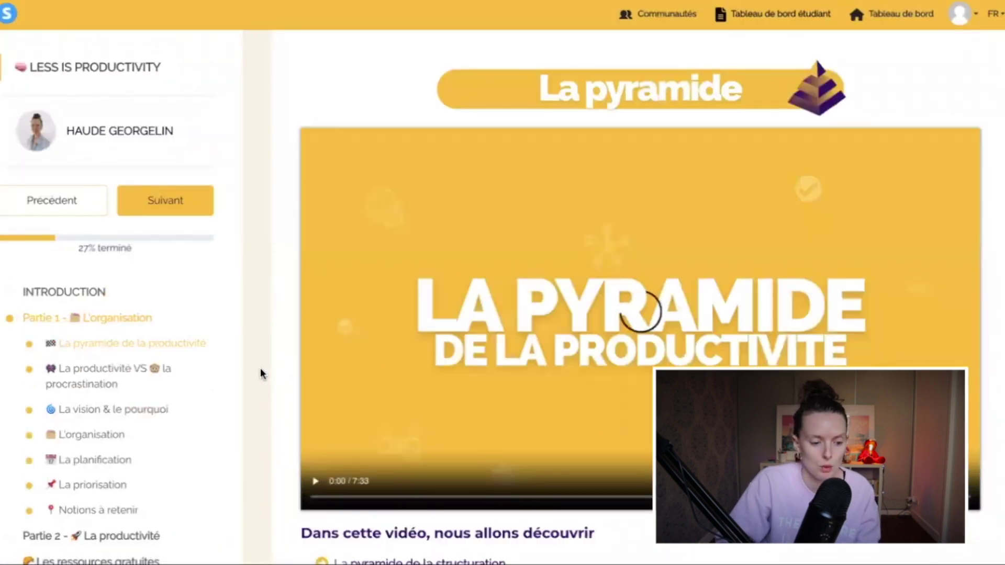
scroll(260, 368, down, 1)
scroll(259, 369, down, 3)
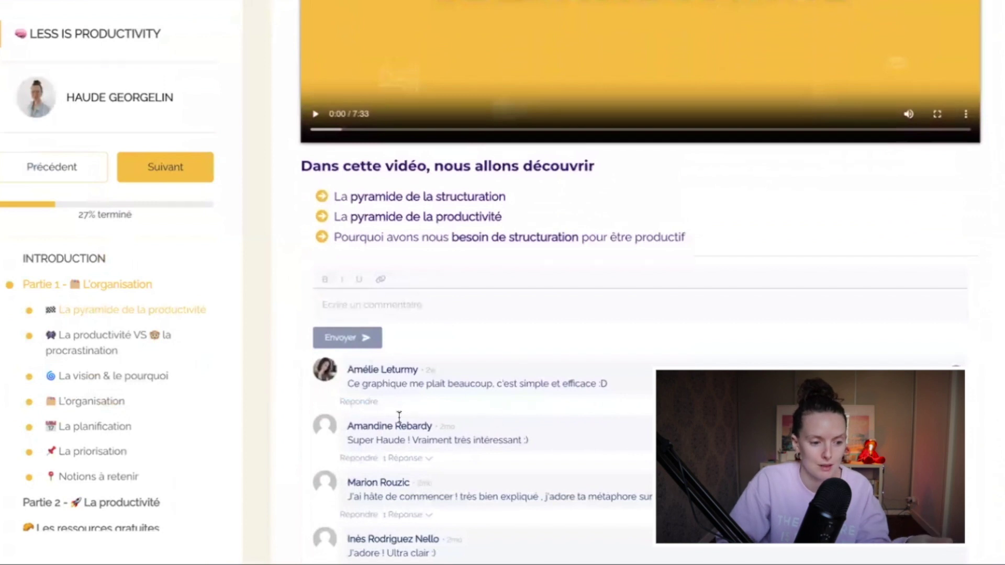
scroll(400, 413, up, 8)
scroll(283, 371, down, 1)
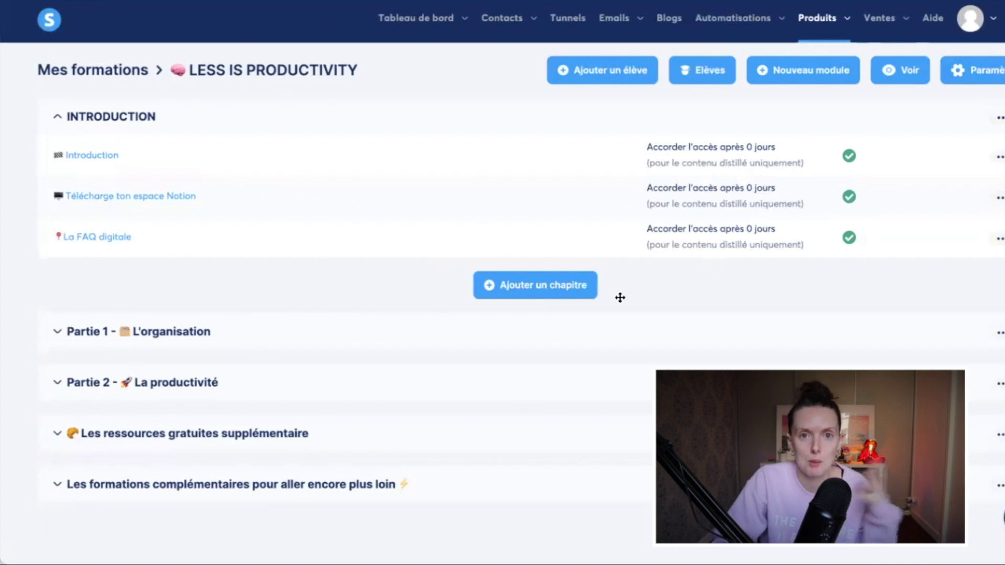
Step: Add 'Chapitre 1' to INTRODUCTION with a 0-day delay and the first template, then open its page
click(545, 289)
click(442, 136)
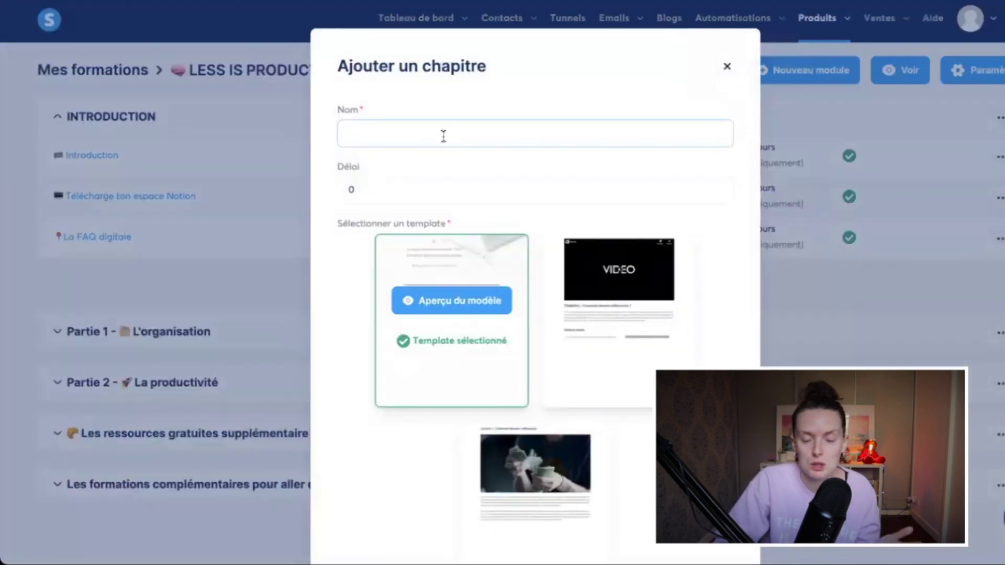
text(Chapitre 1)
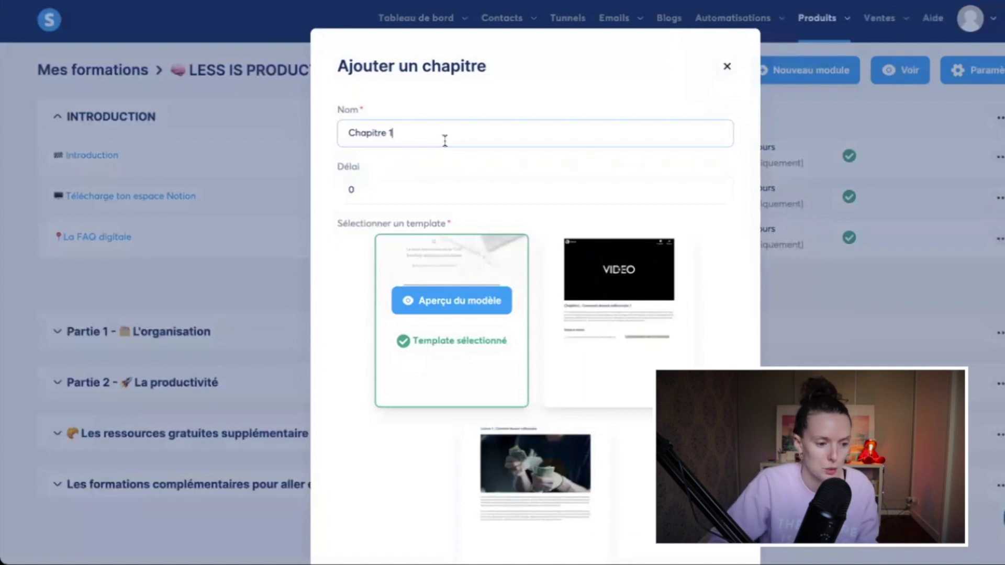
click(474, 335)
click(382, 192)
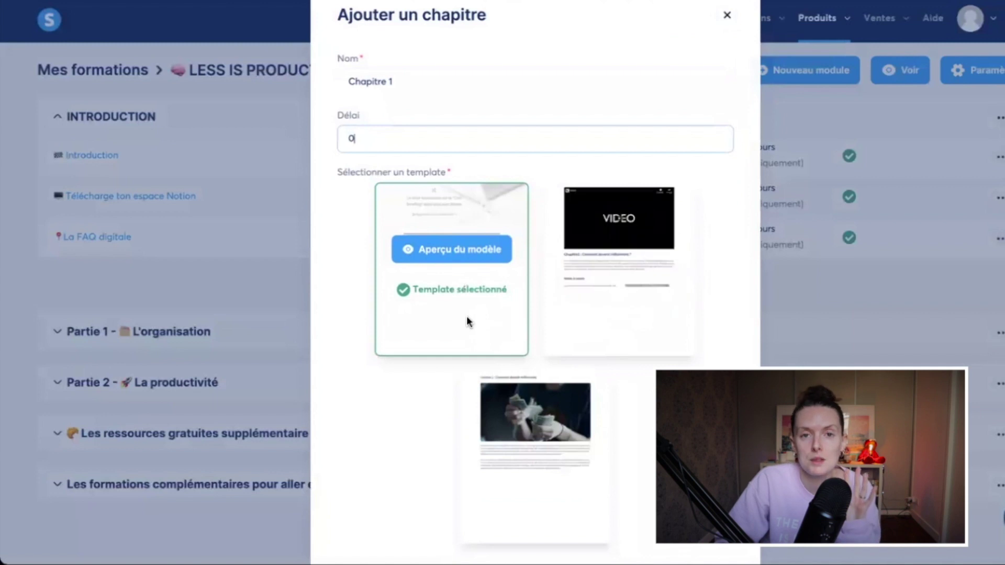
mouse_move(558, 419)
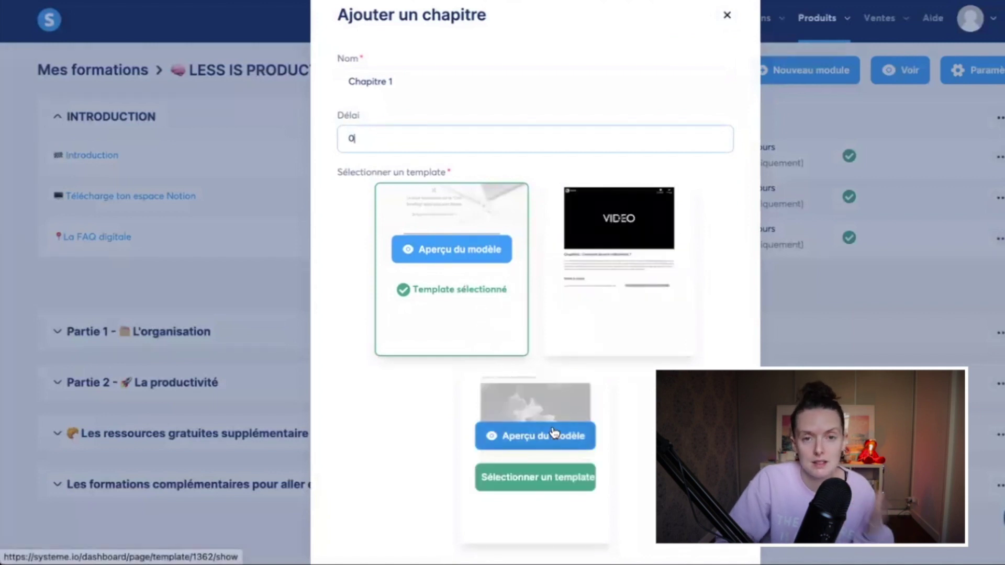
scroll(540, 379, down, 2)
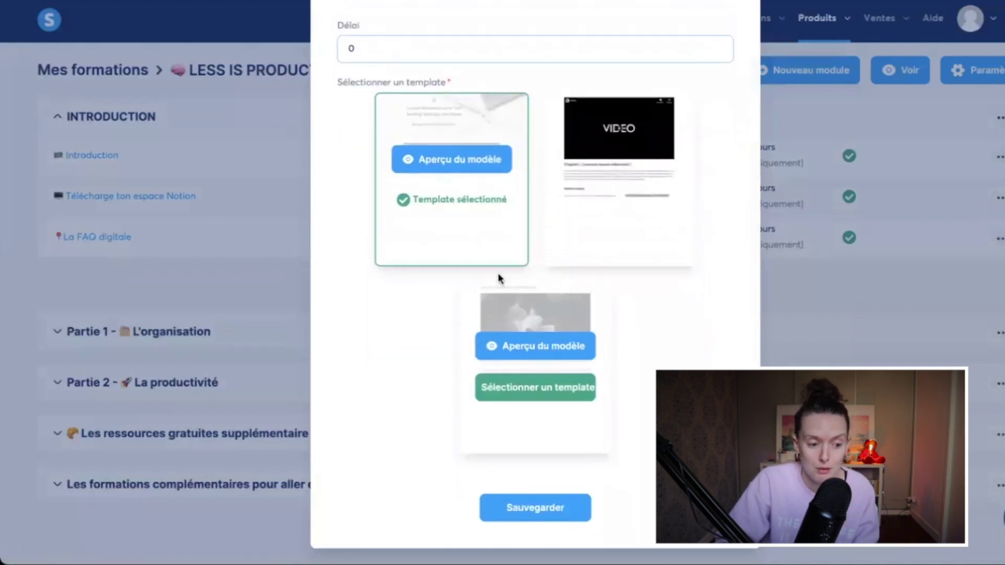
click(564, 507)
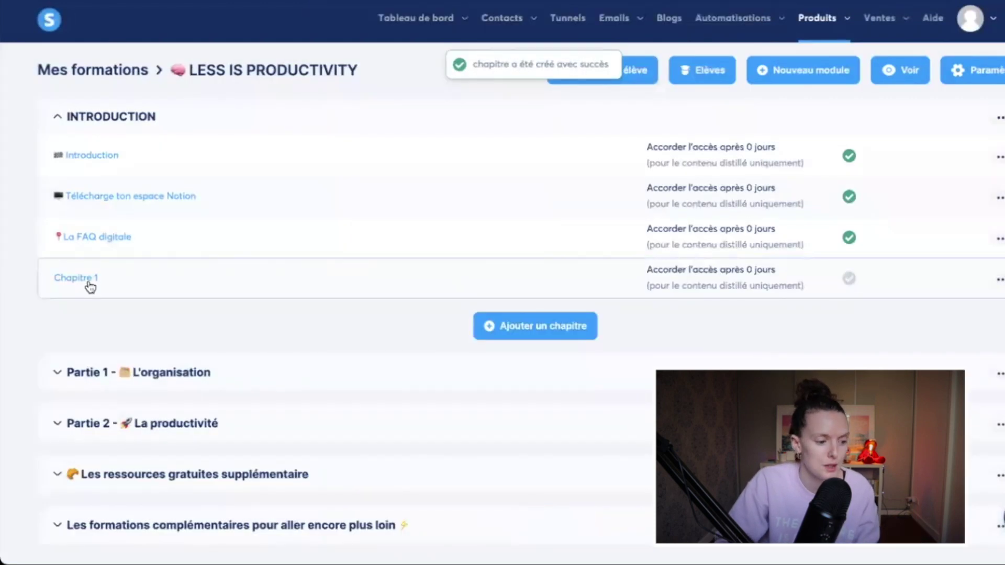
click(88, 283)
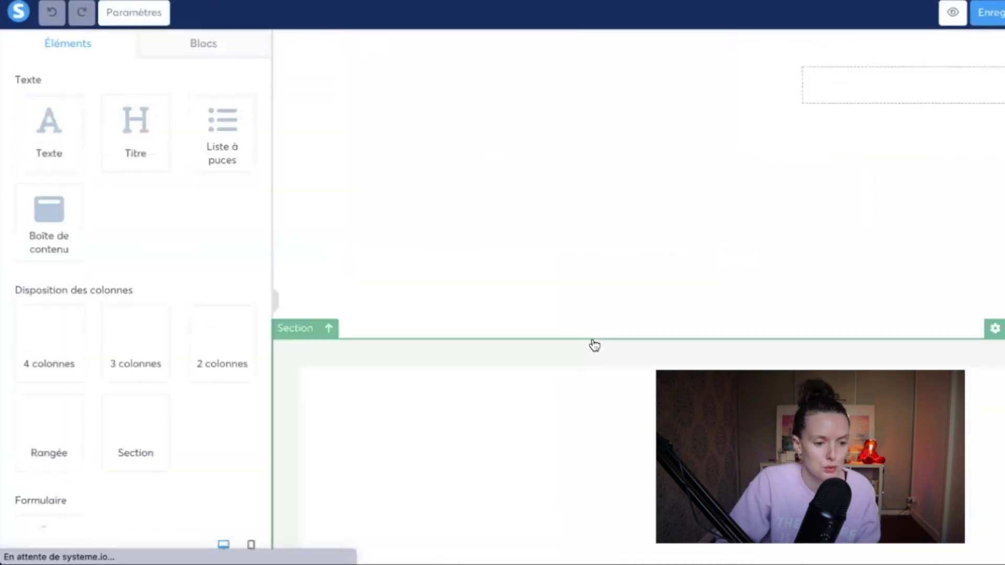
Step: Place an image block on the empty Chapitre 1 page
scroll(594, 345, down, 12)
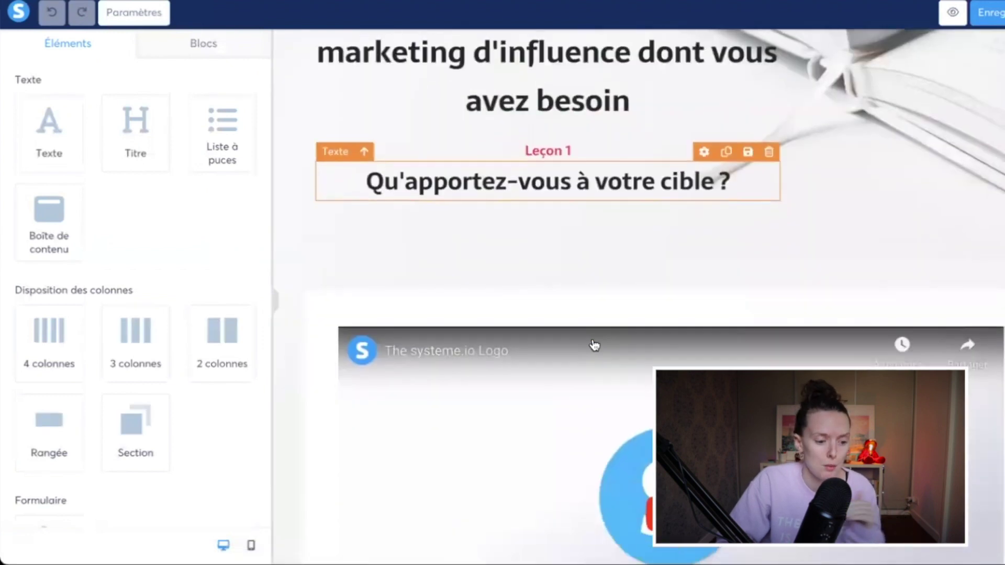
scroll(594, 346, down, 10)
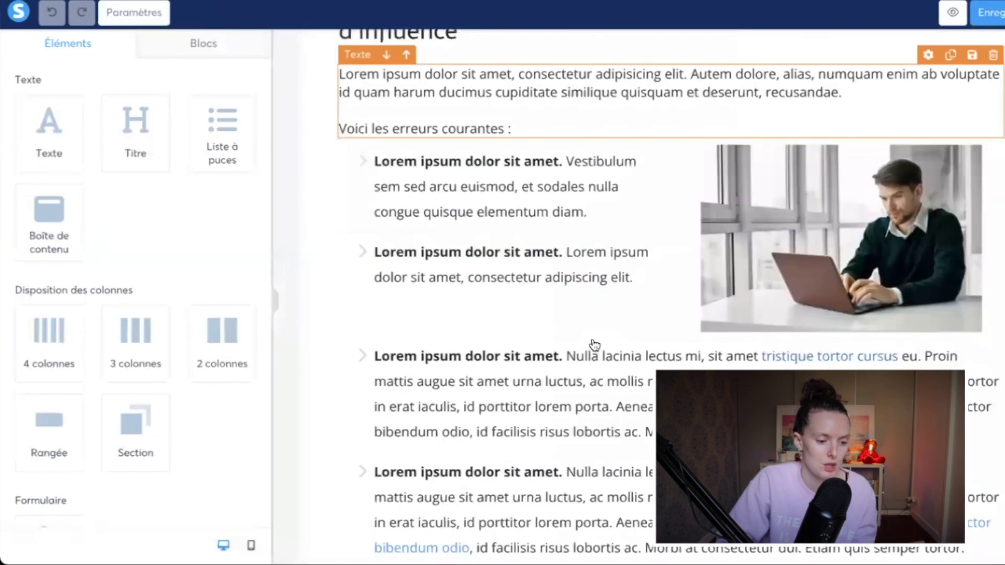
scroll(595, 345, up, 15)
scroll(594, 346, up, 8)
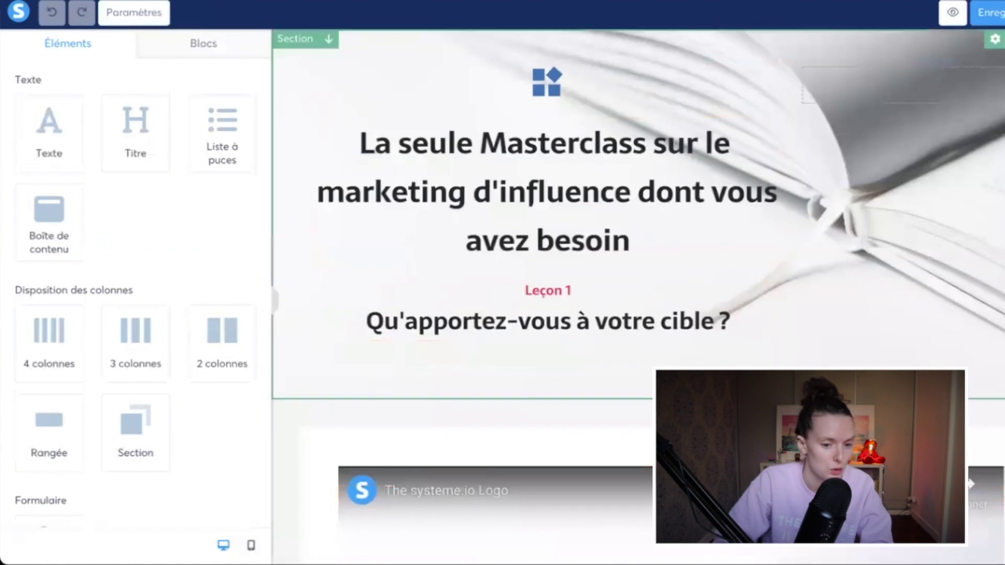
scroll(594, 345, down, 5)
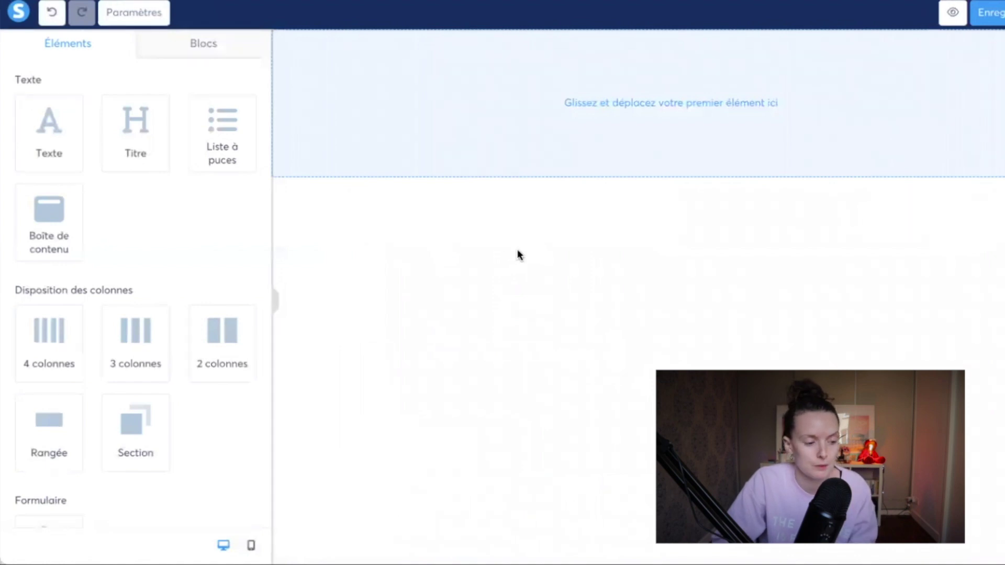
scroll(157, 291, down, 5)
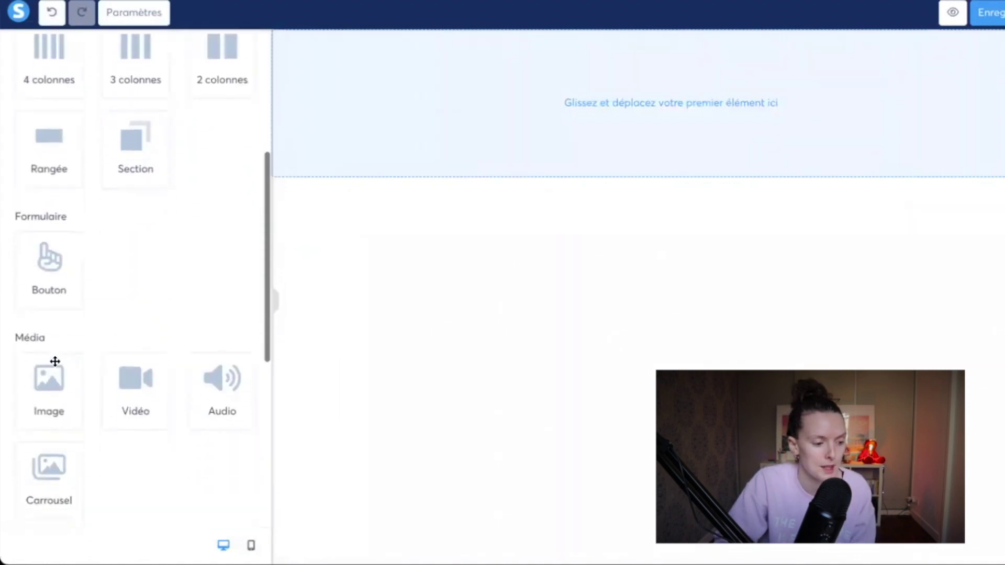
drag(52, 362, 468, 164)
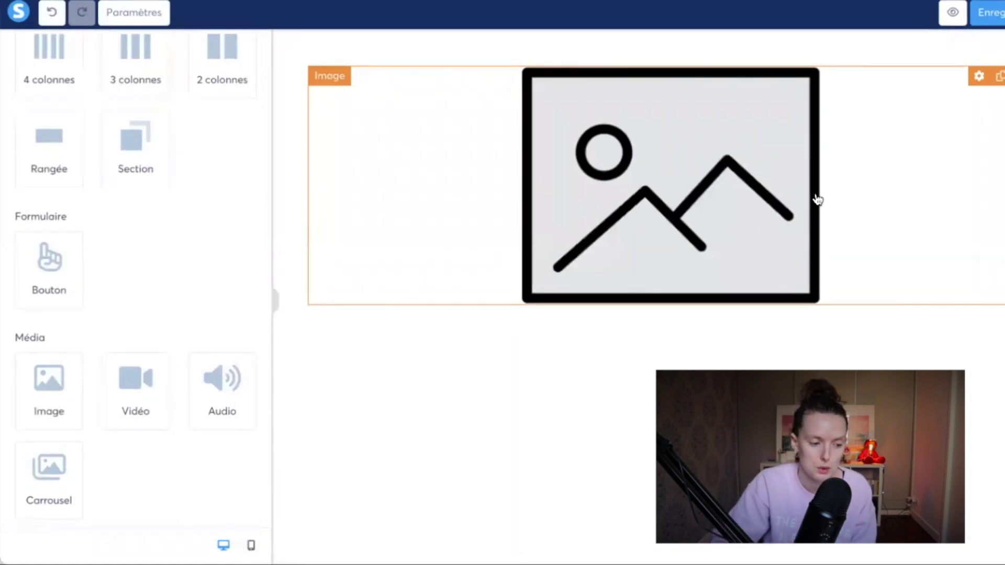
Step: Add a video block and then a bullet list below the image
scroll(142, 314, down, 2)
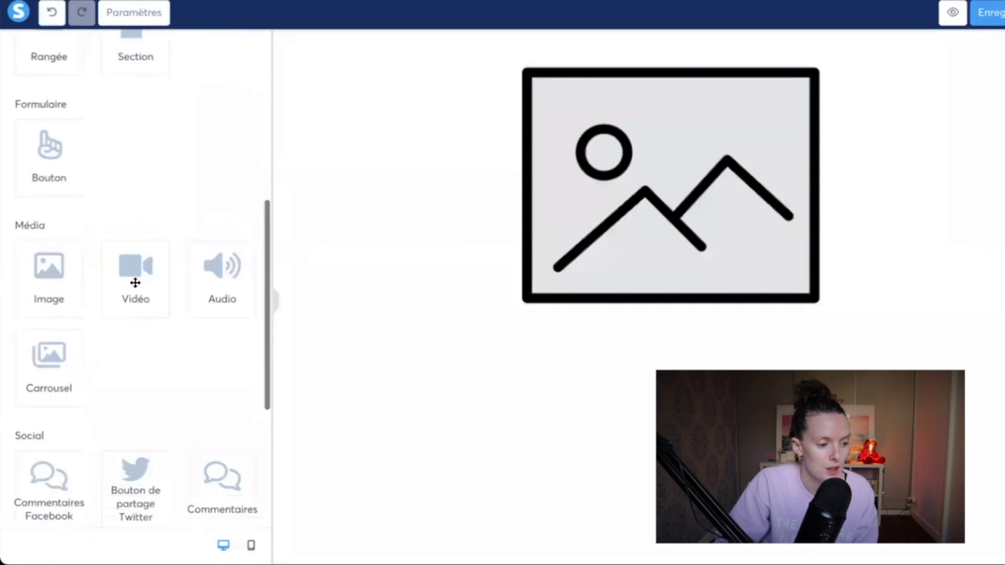
drag(478, 314, 486, 316)
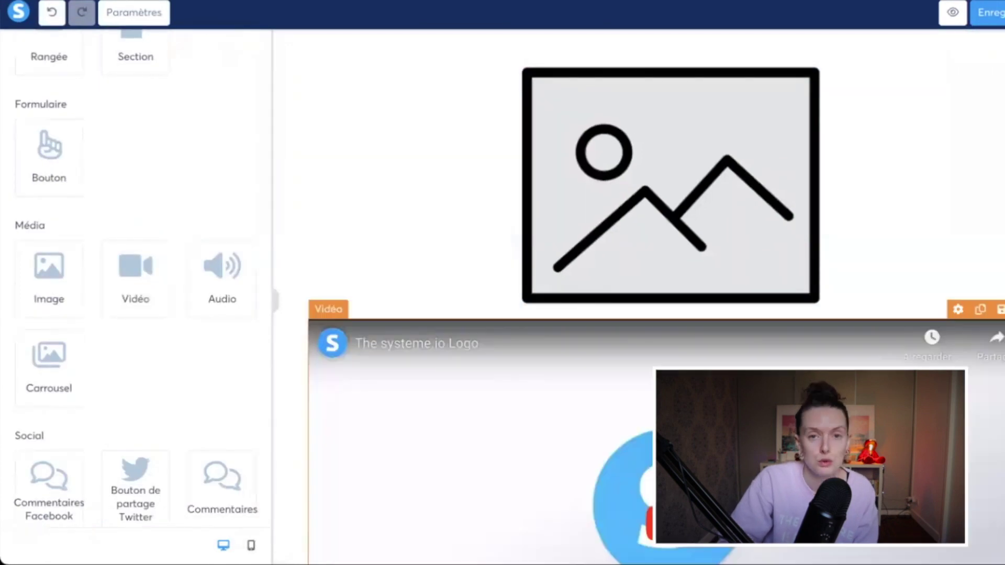
scroll(548, 393, down, 4)
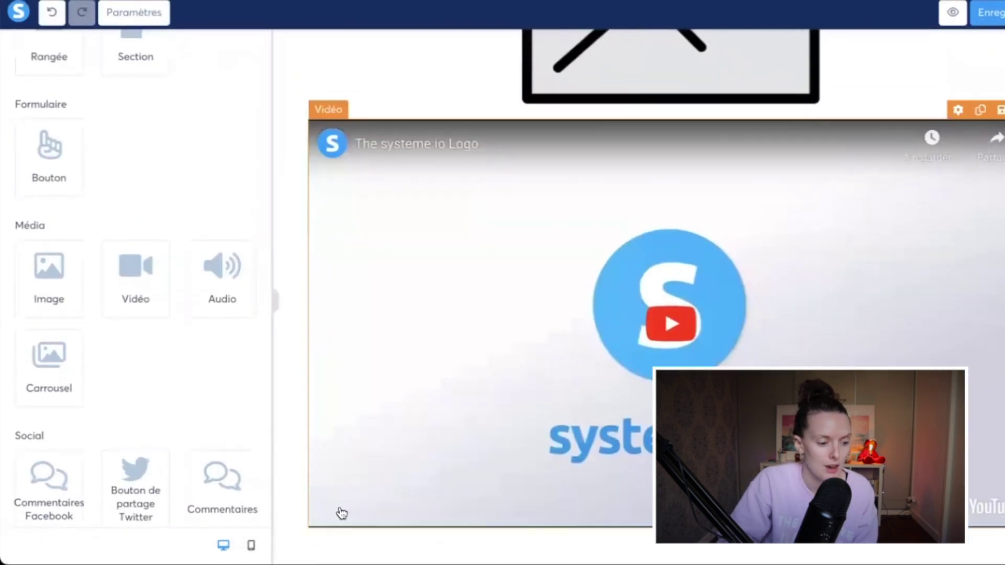
scroll(124, 240, up, 2)
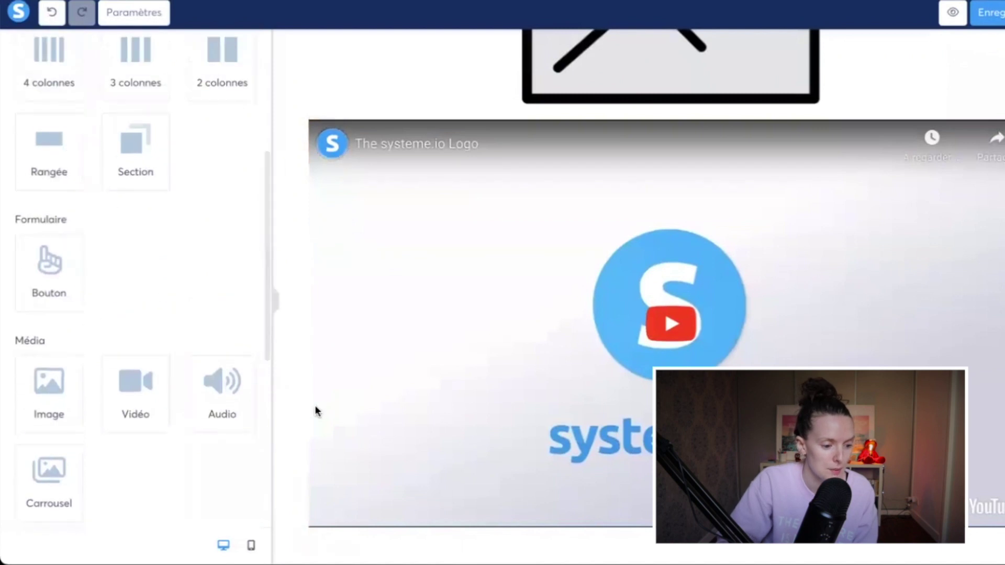
scroll(545, 476, down, 1)
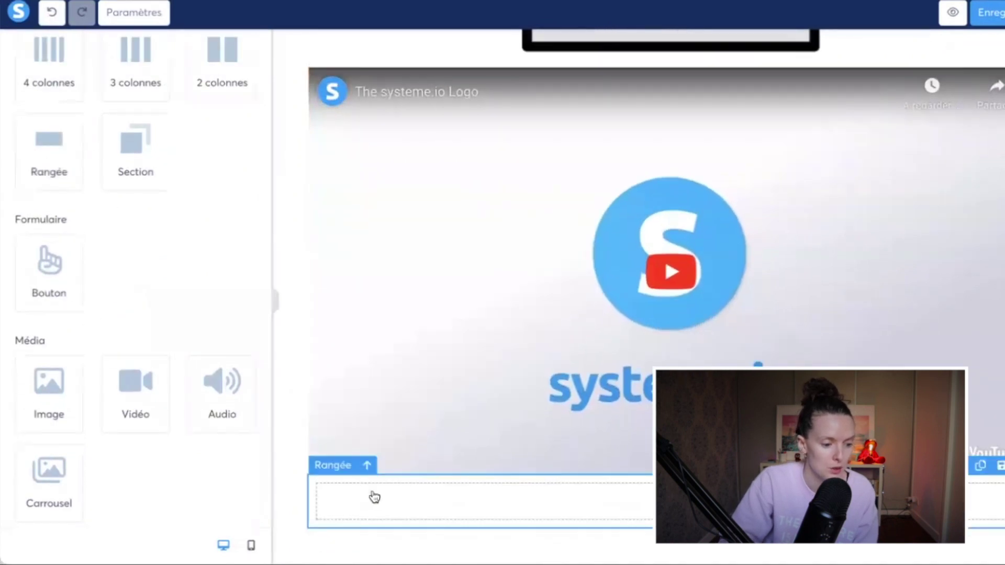
scroll(117, 134, up, 5)
drag(137, 126, 213, 132)
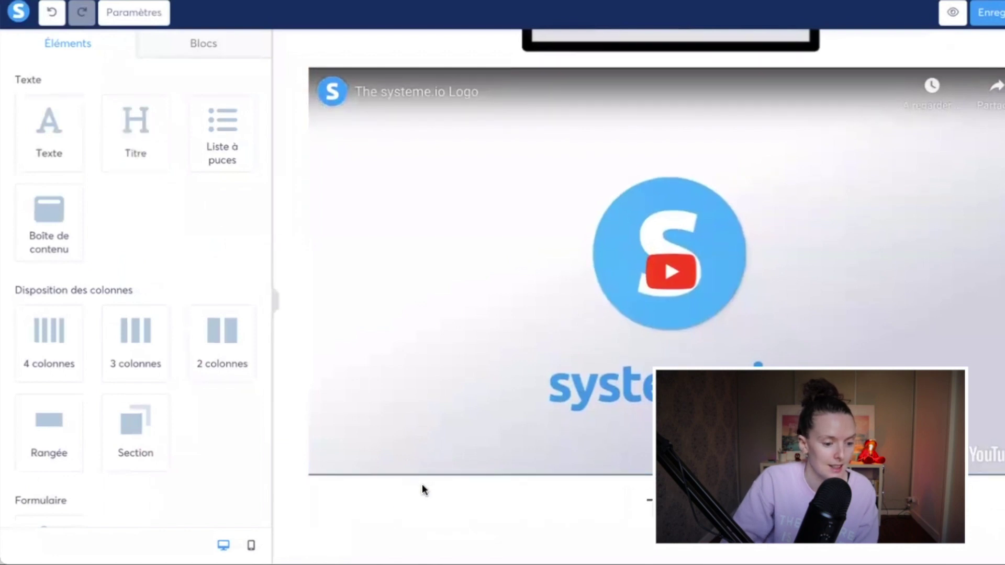
drag(422, 484, 435, 517)
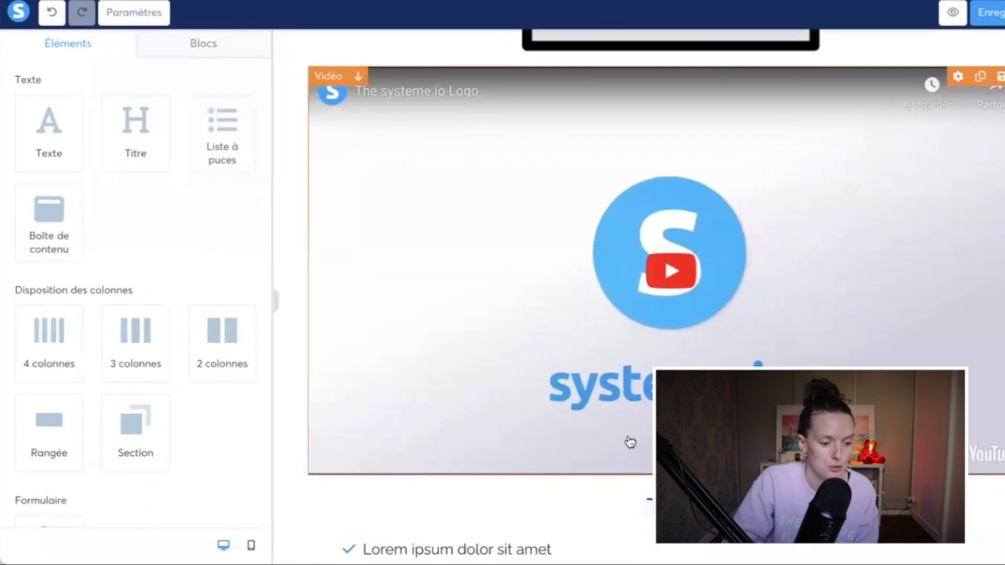
scroll(579, 438, down, 2)
scroll(586, 427, up, 5)
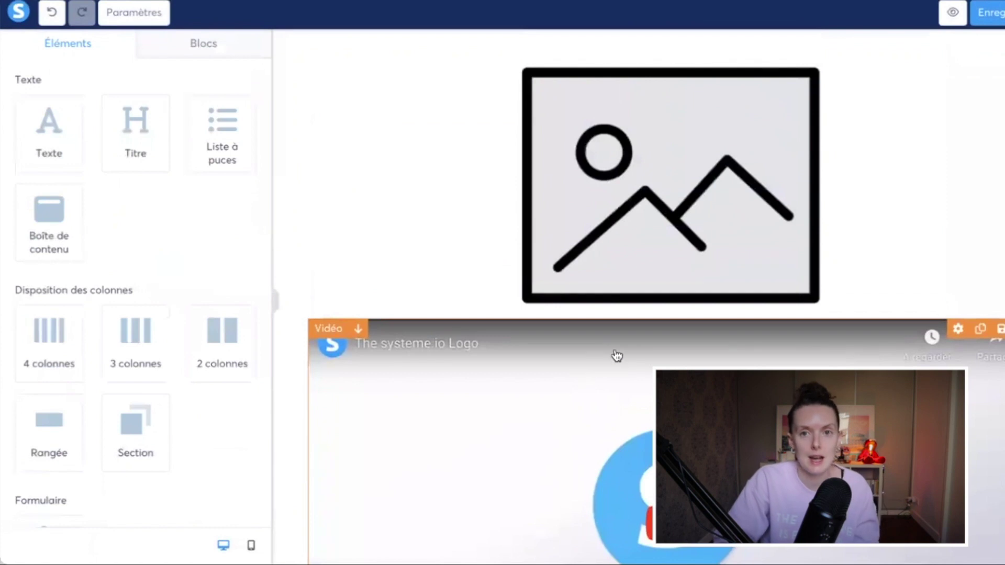
Step: Set the image to the 125.png banner and switch the video type to an uploaded file
click(665, 242)
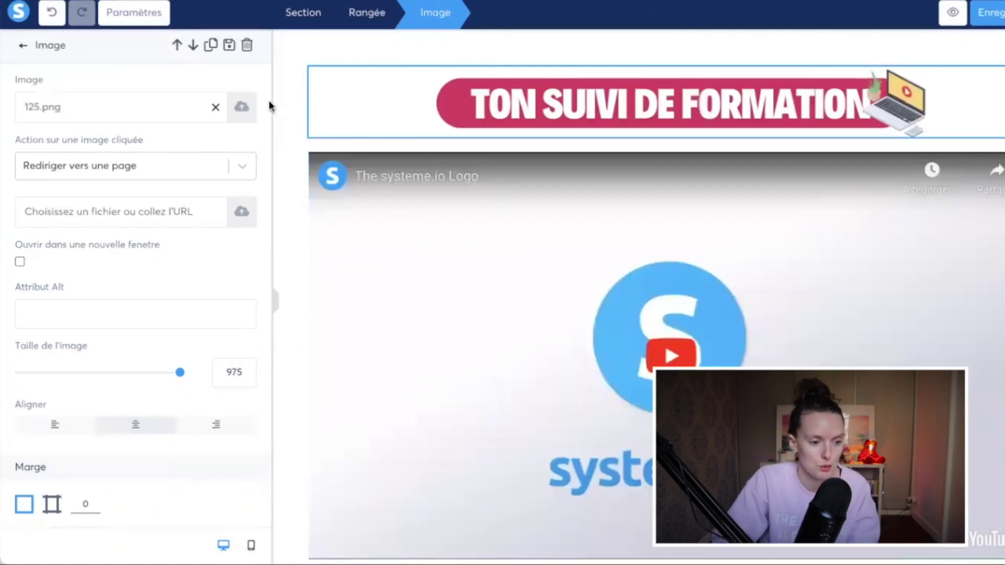
click(456, 261)
click(453, 262)
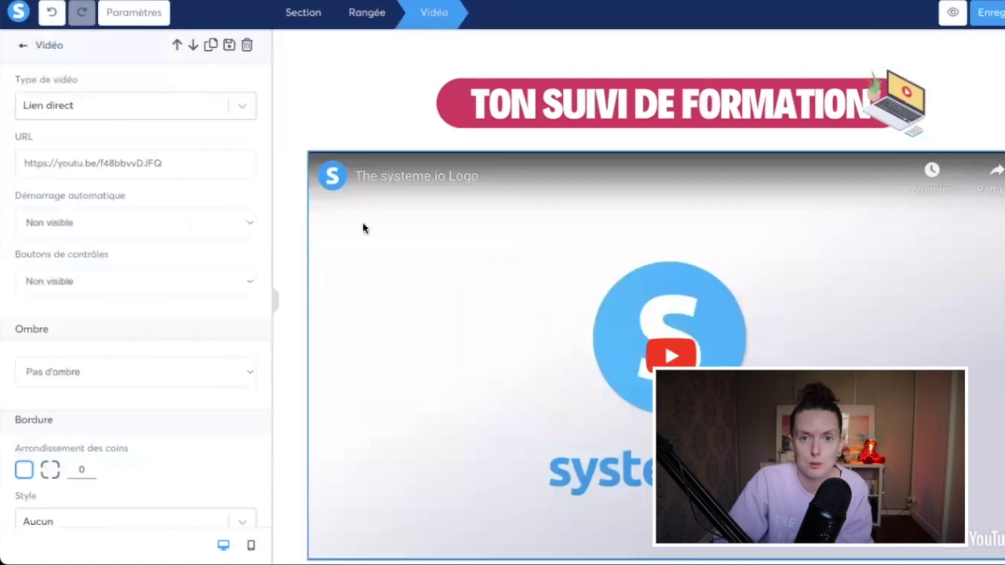
click(247, 108)
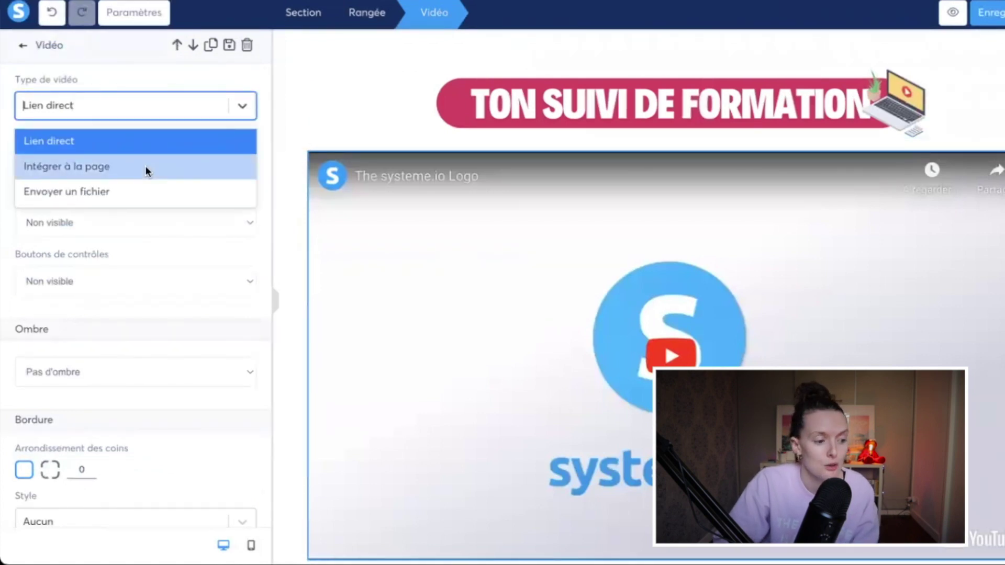
click(148, 170)
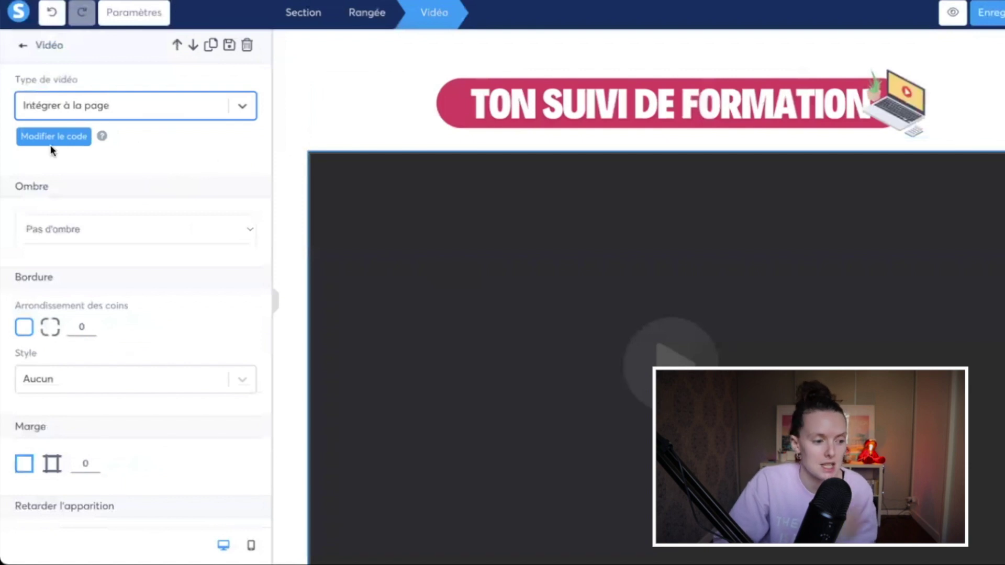
click(243, 107)
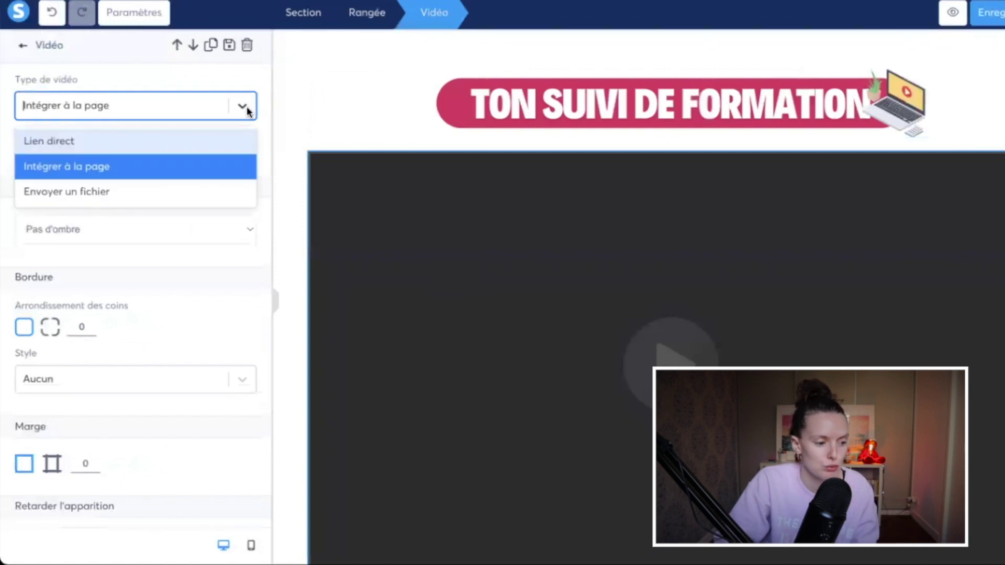
click(118, 194)
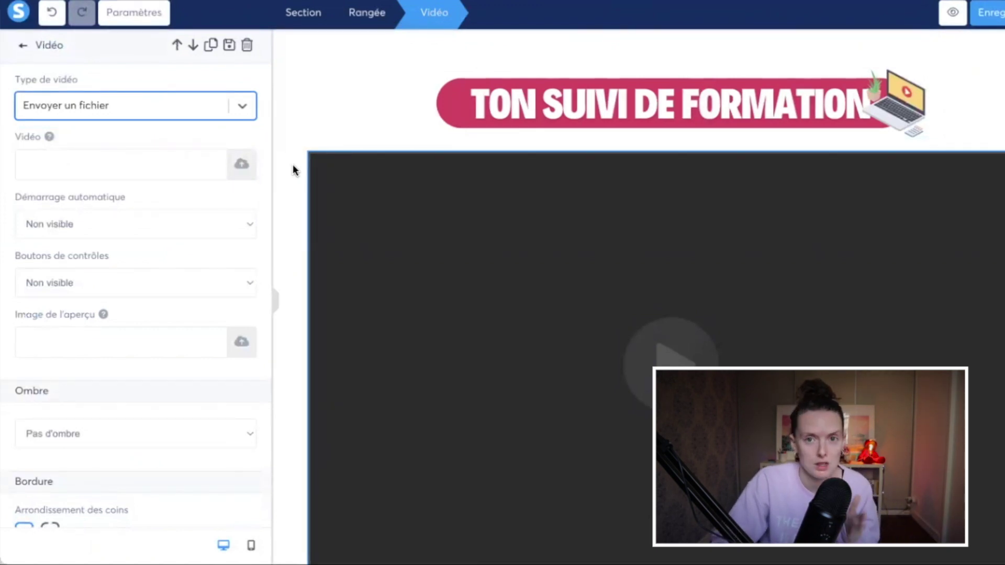
Step: Set the video's control buttons to Visible
click(471, 301)
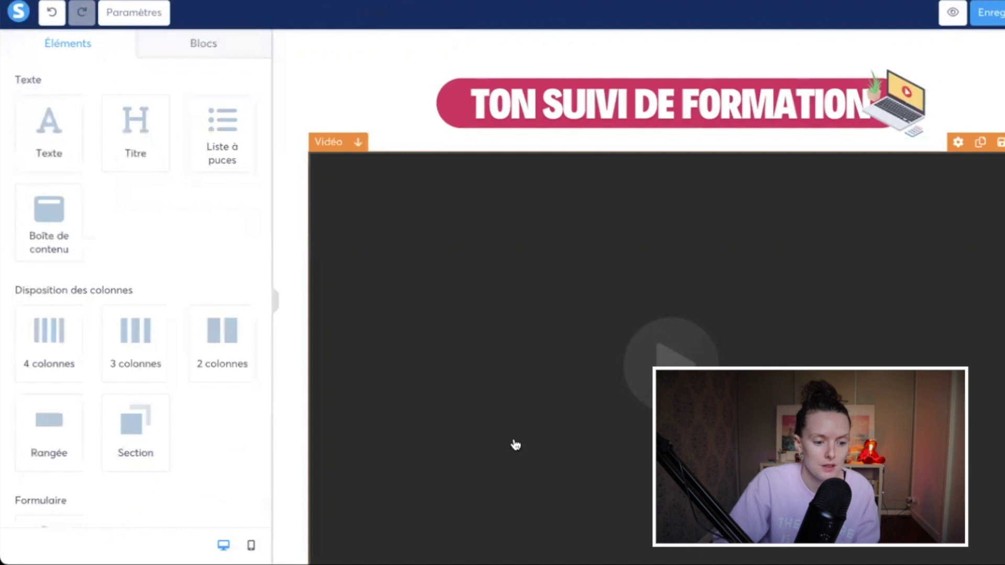
click(513, 379)
click(115, 281)
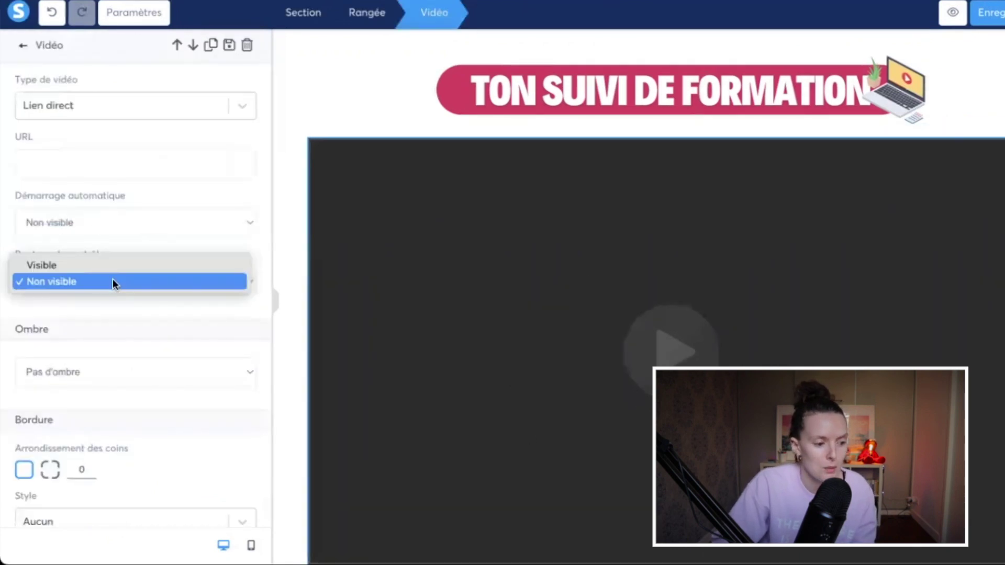
click(99, 265)
Step: Give the lesson video an intense shadow
click(299, 280)
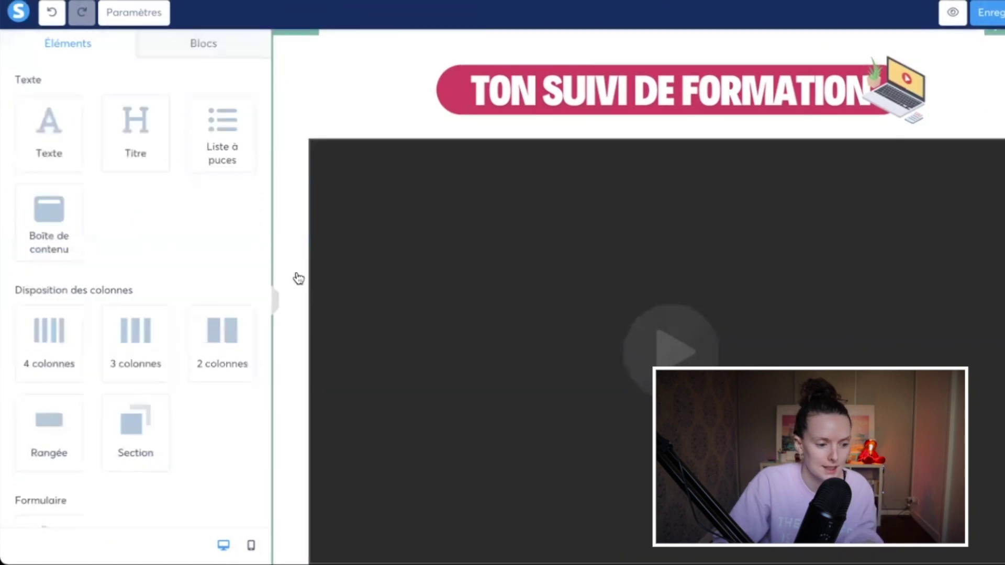
scroll(366, 346, down, 3)
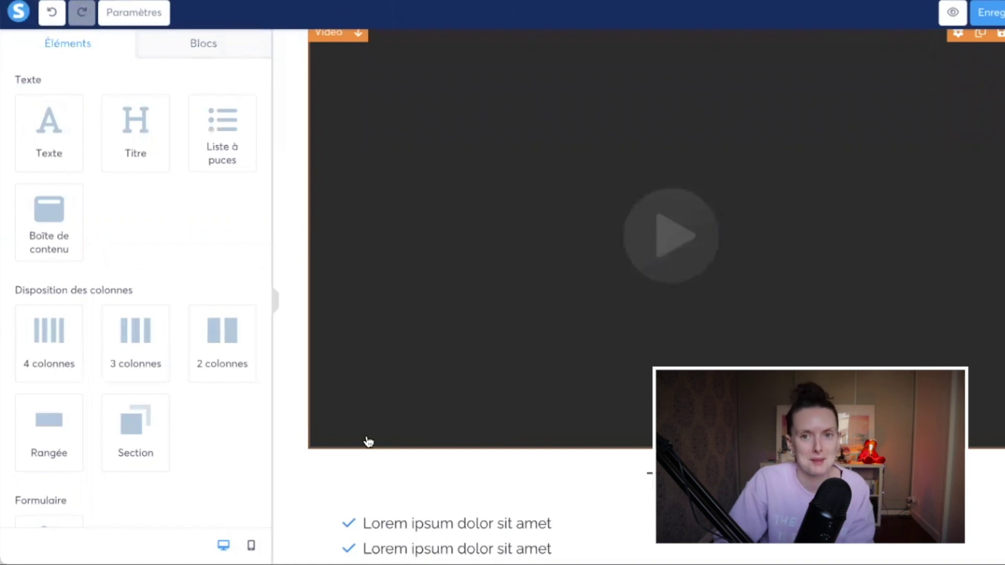
click(369, 443)
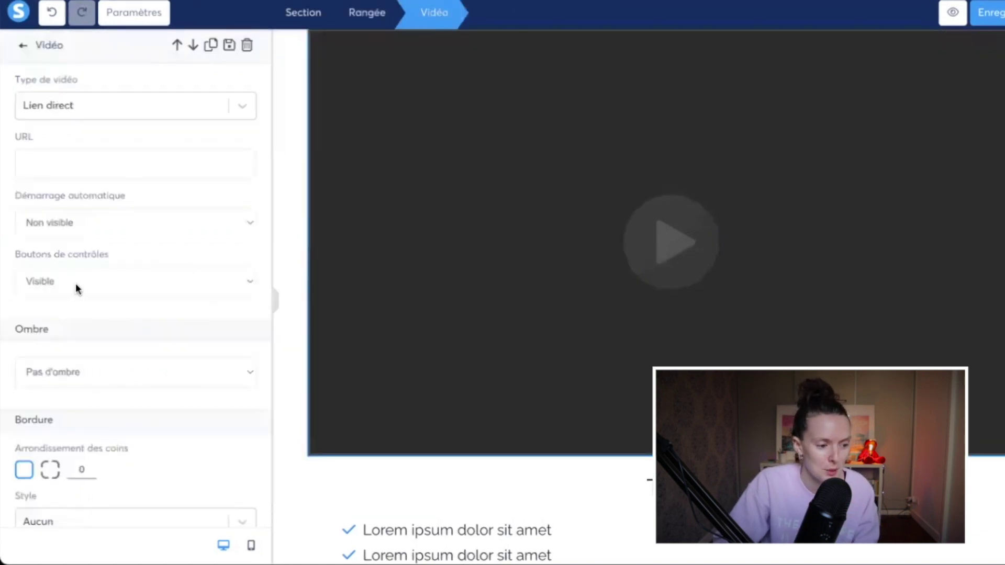
click(139, 377)
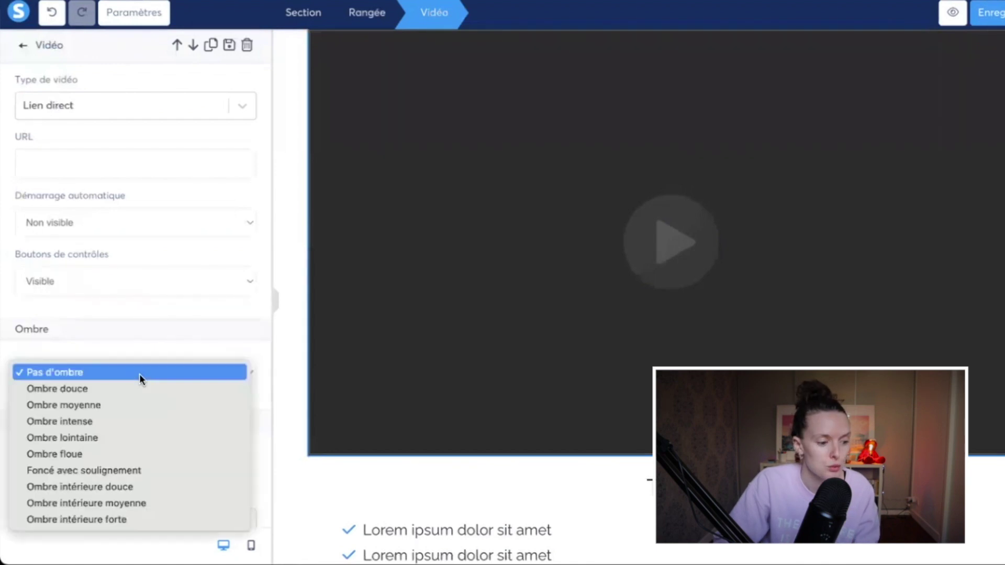
click(117, 421)
Step: Round the video's third and fourth corners to 10, keeping border style Aucun
scroll(54, 399, down, 2)
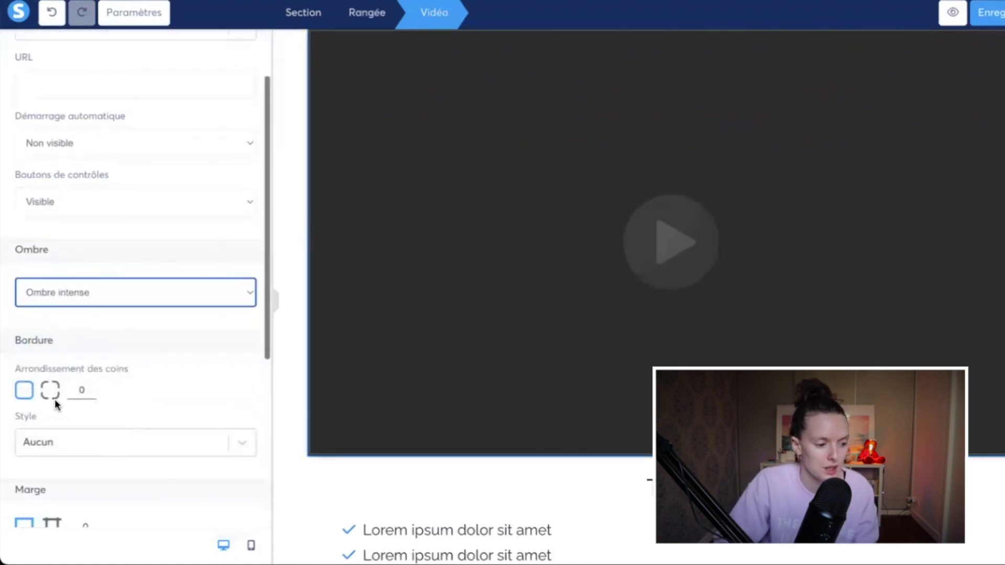
click(53, 395)
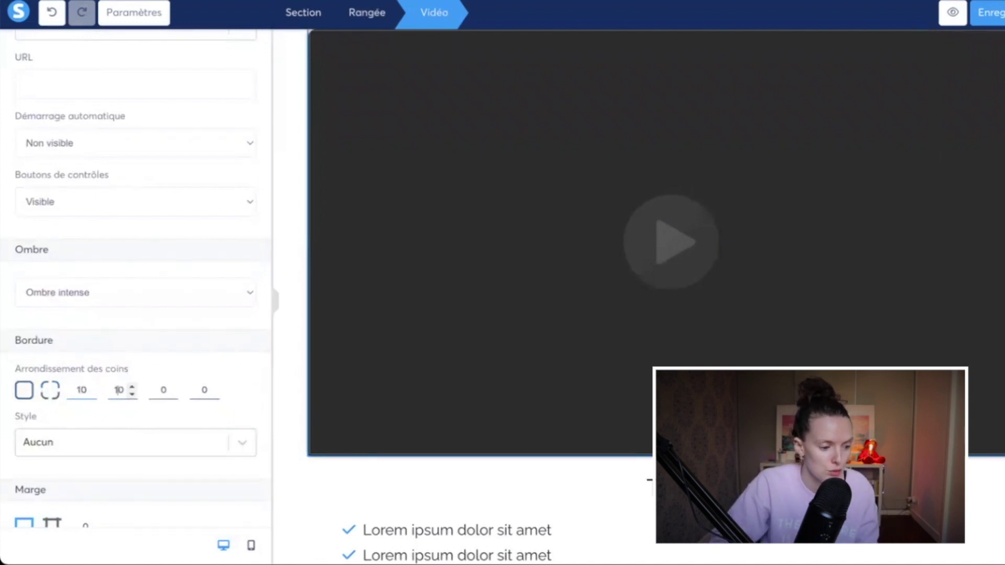
click(157, 387)
text(1)
click(197, 387)
text(1)
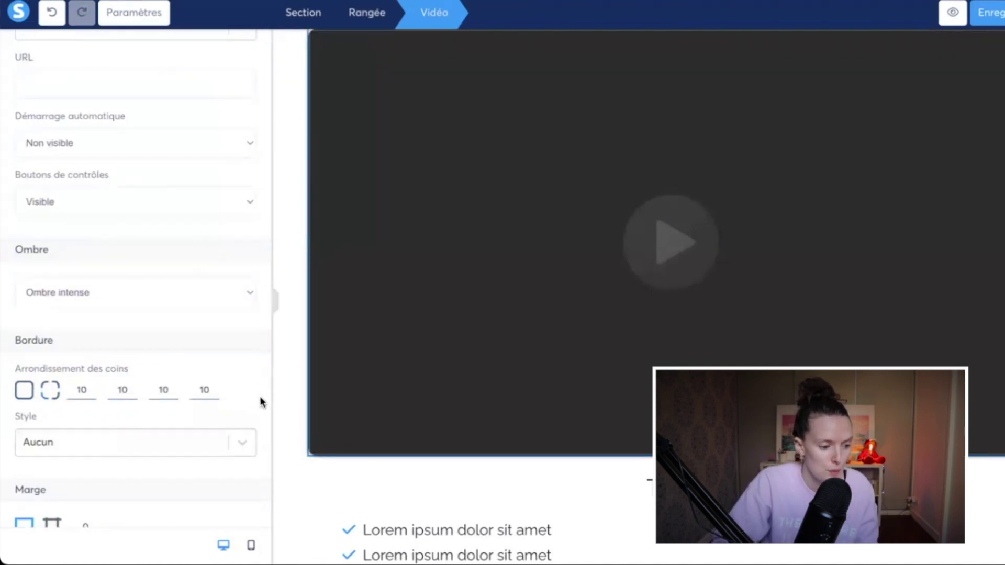
scroll(220, 388, down, 3)
click(167, 311)
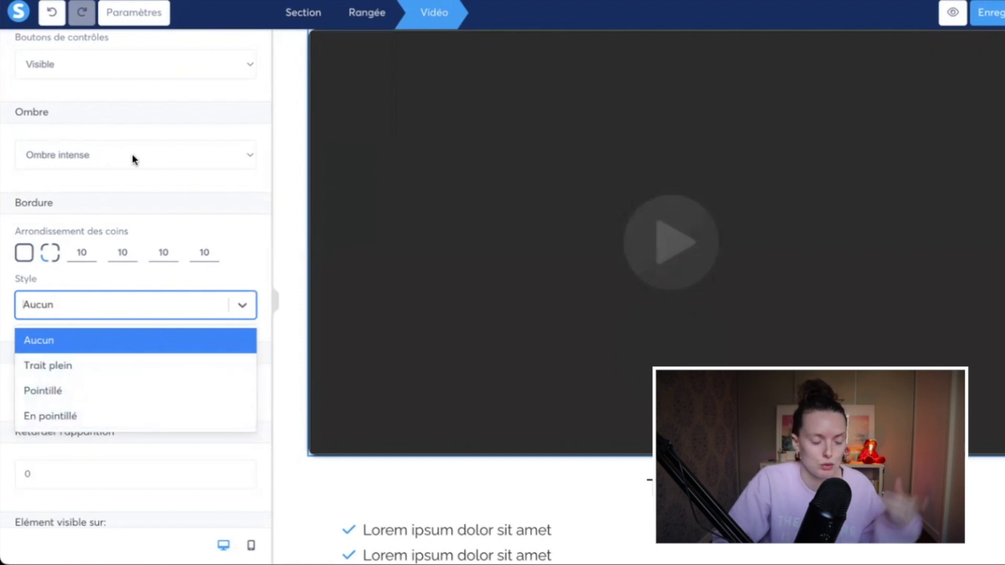
click(275, 351)
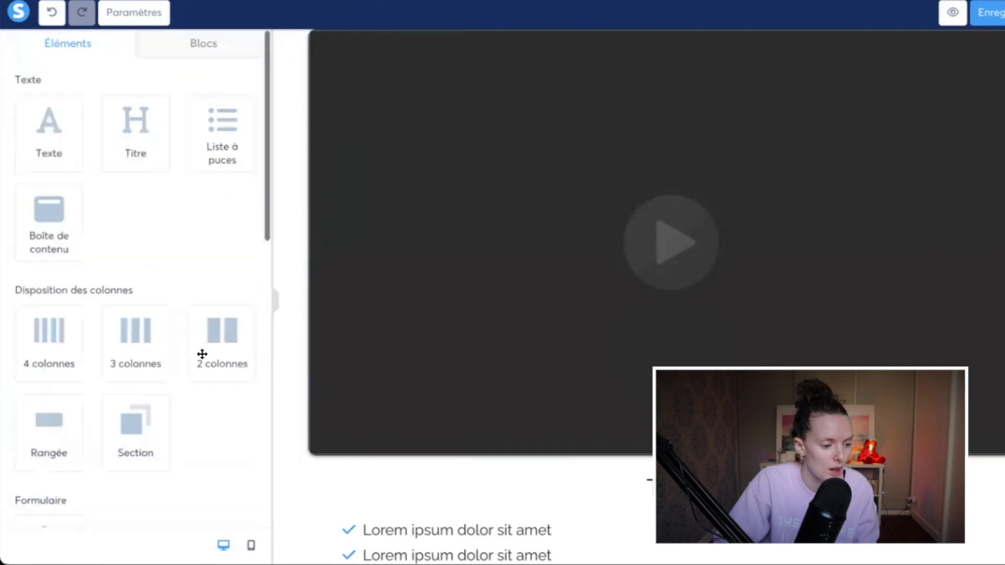
Step: Delete the two empty rows below the Chapitre 1 title and bullet list, then select the title-and-list row
click(337, 367)
click(283, 465)
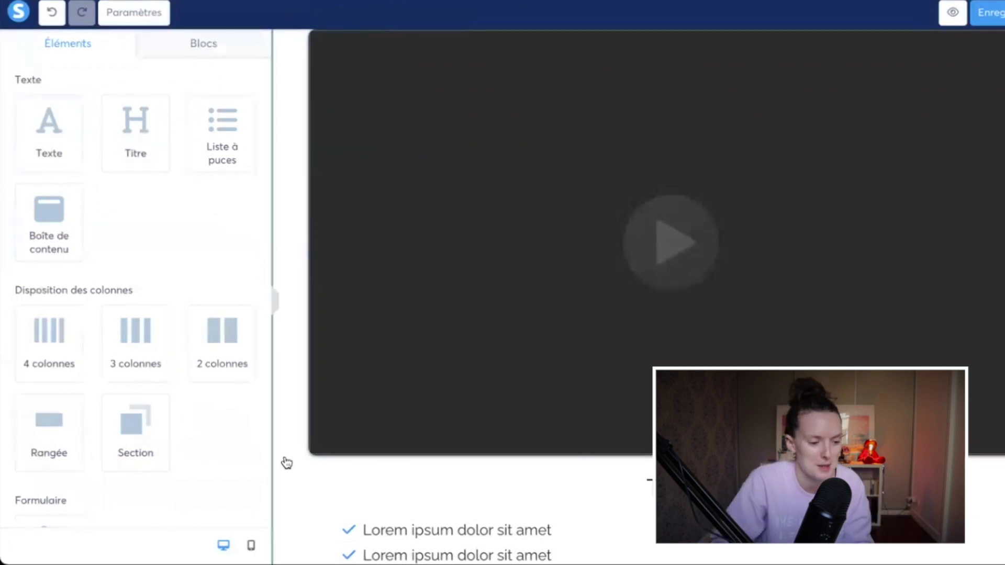
scroll(299, 460, down, 2)
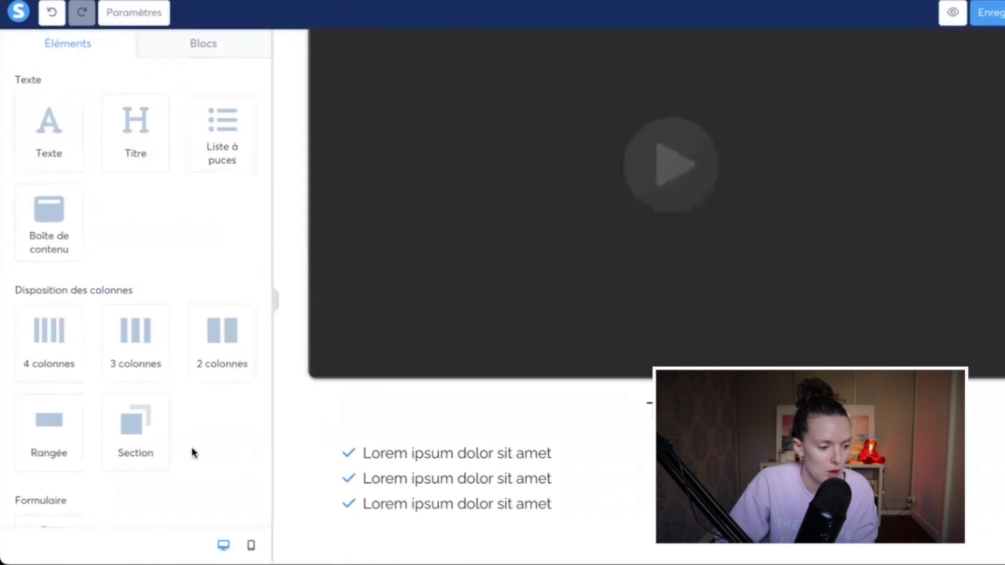
scroll(718, 356, down, 2)
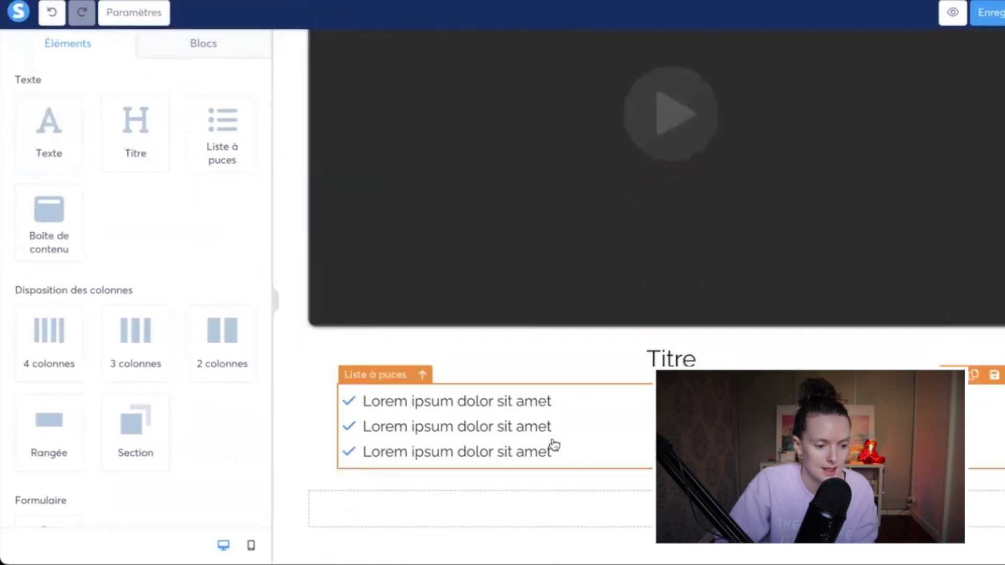
scroll(56, 436, down, 2)
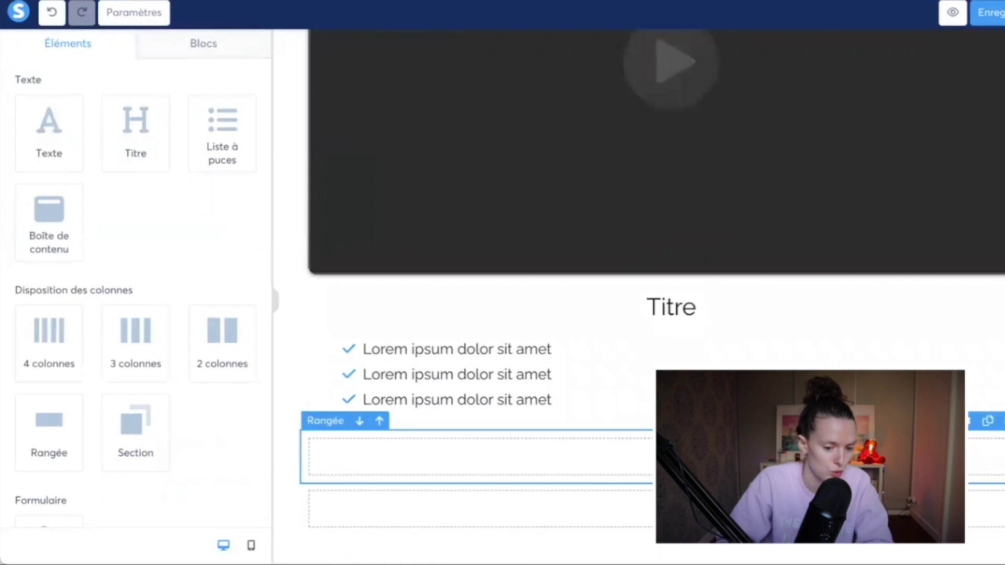
click(786, 403)
click(1002, 420)
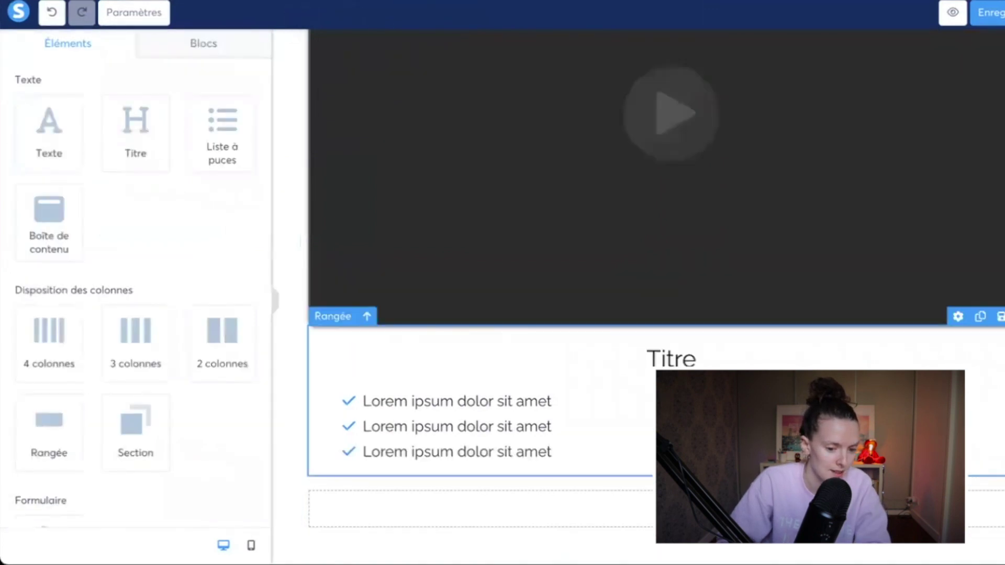
click(1002, 473)
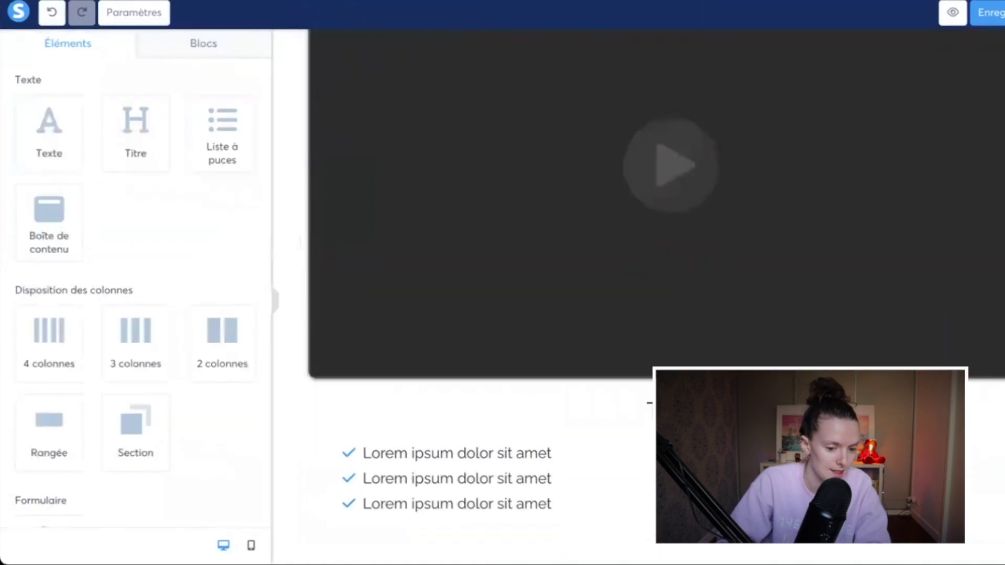
click(324, 469)
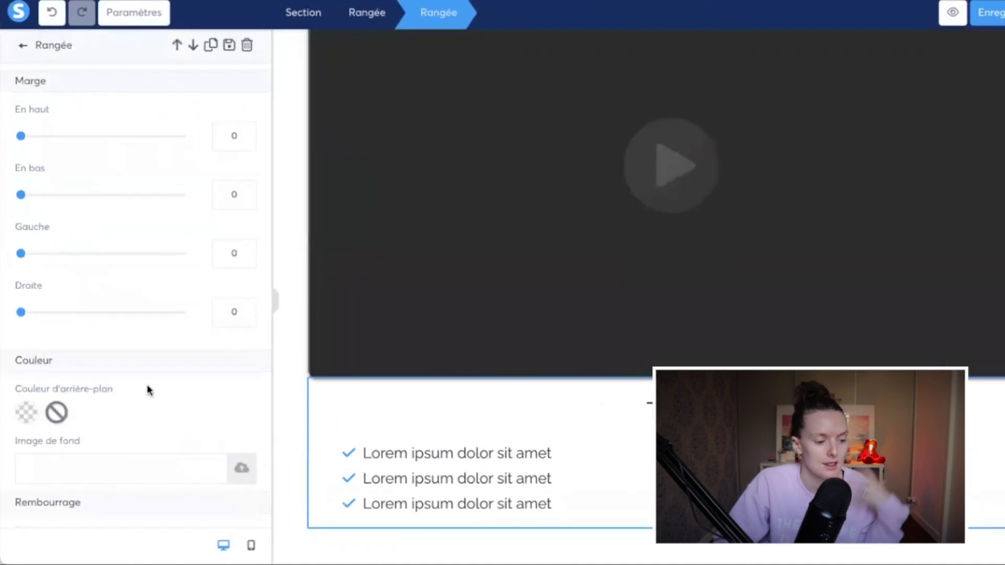
Step: Give the title-and-list row a yellow background and the Ombre intense shadow
click(24, 410)
scroll(196, 437, down, 2)
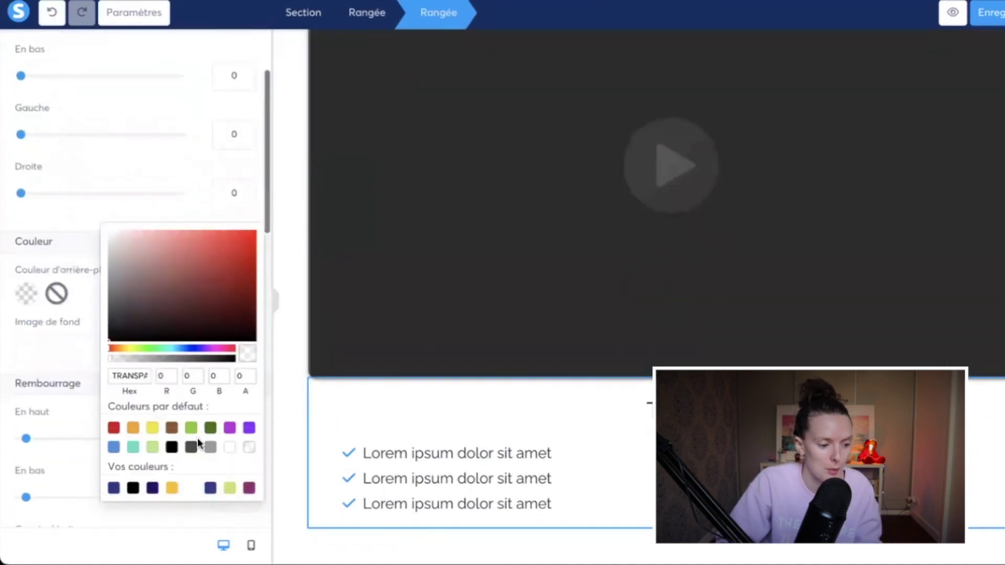
click(171, 484)
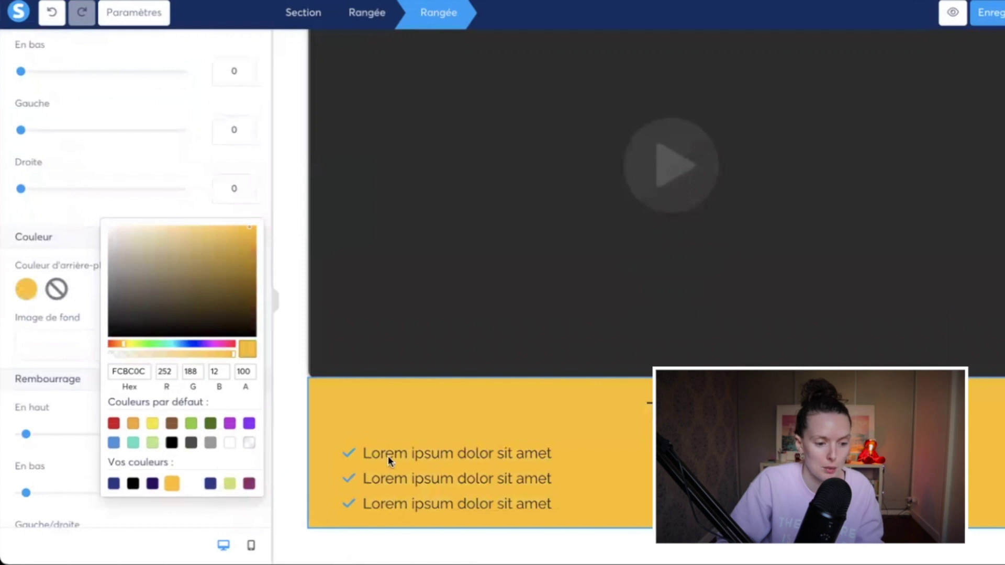
click(292, 478)
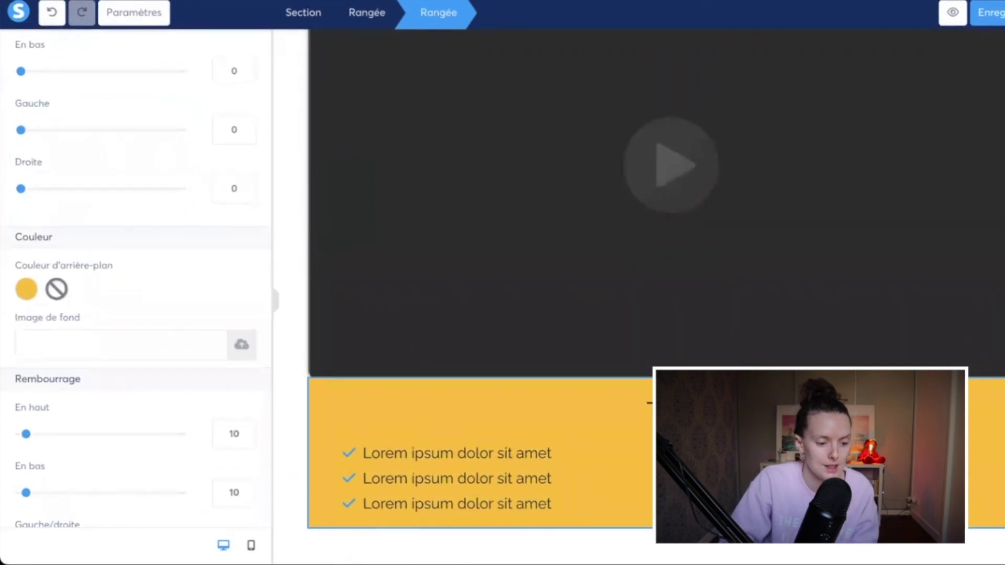
click(296, 371)
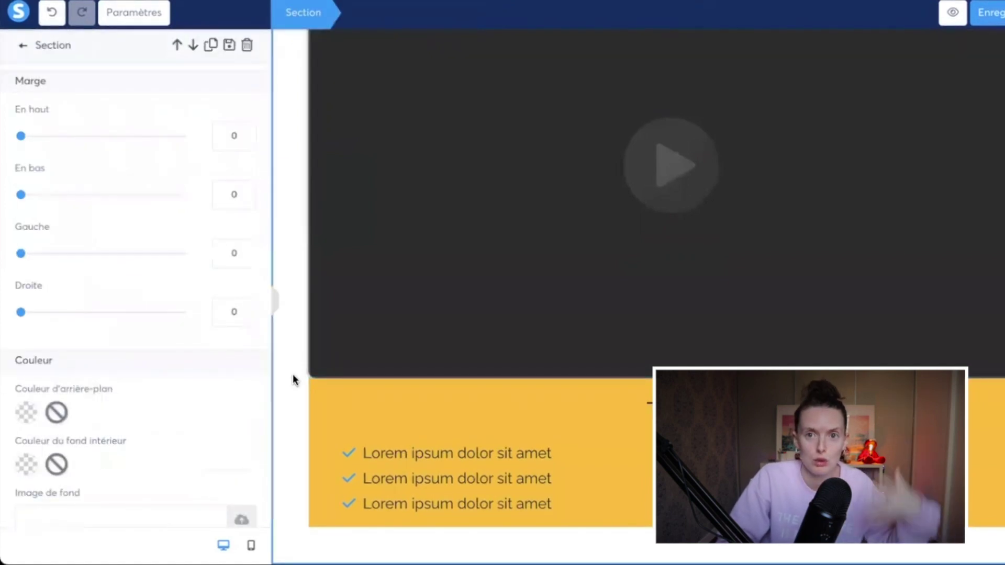
click(325, 409)
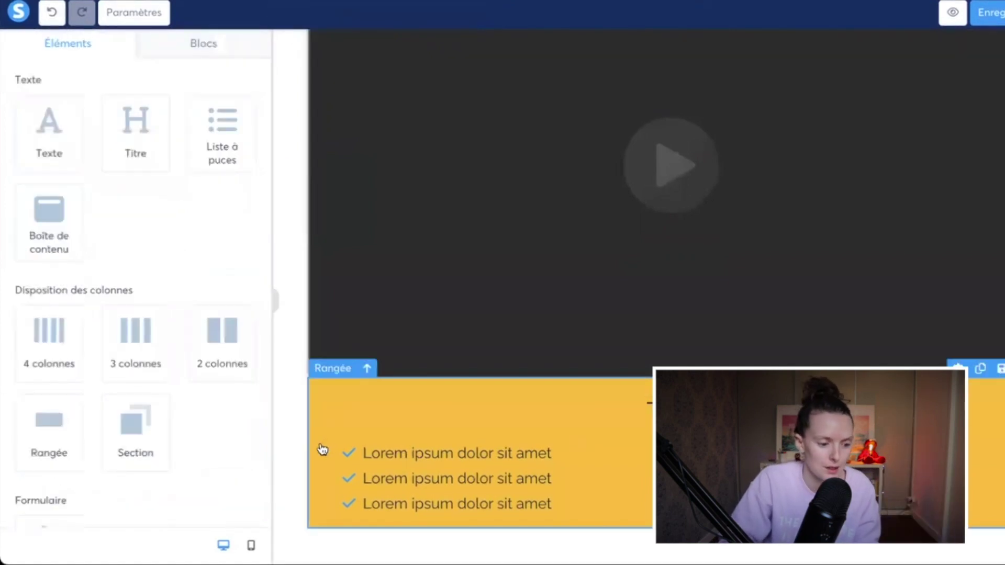
scroll(160, 411, down, 9)
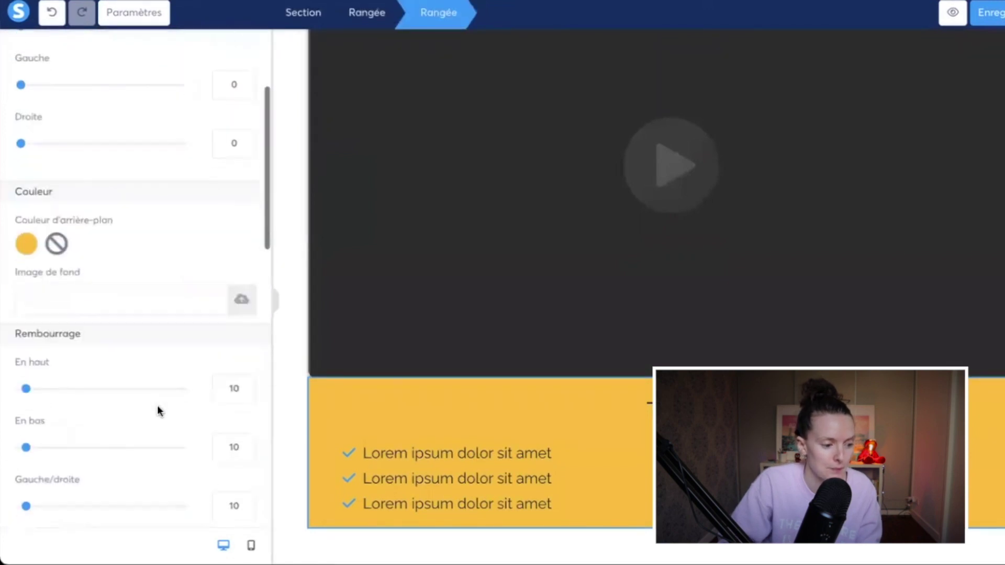
click(137, 282)
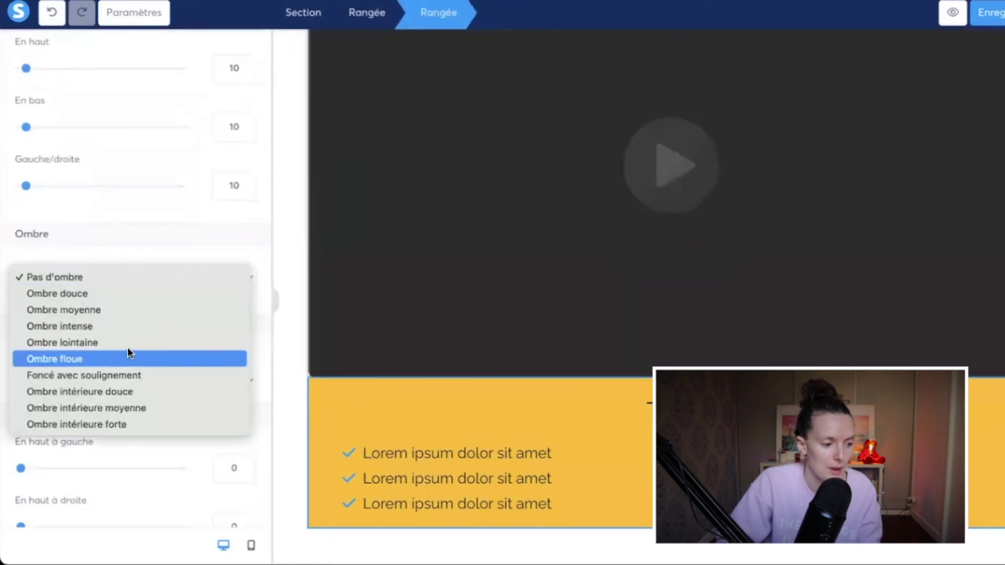
click(102, 328)
Step: Round all four corners of the row to 10
scroll(158, 387, down, 3)
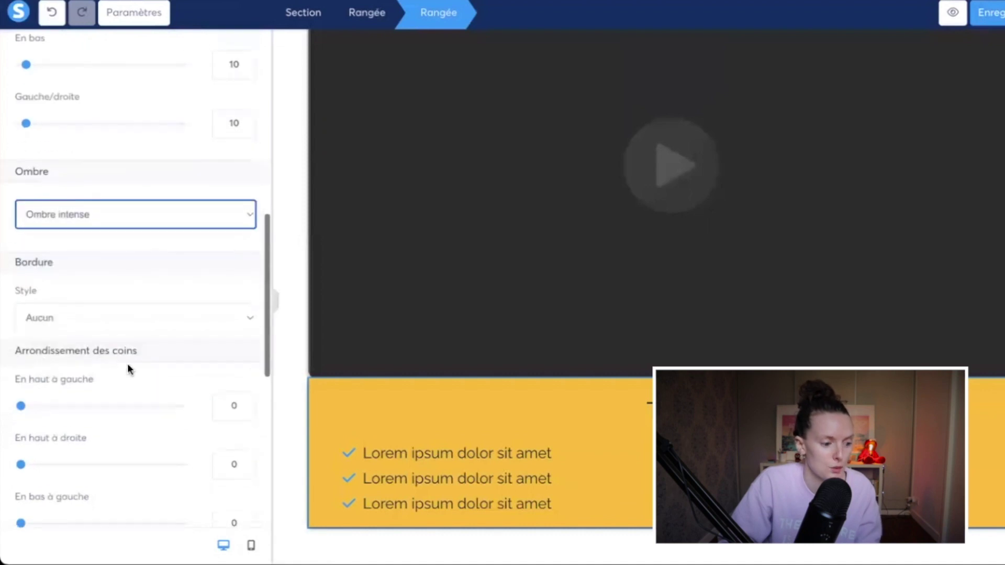
click(225, 311)
text(1)
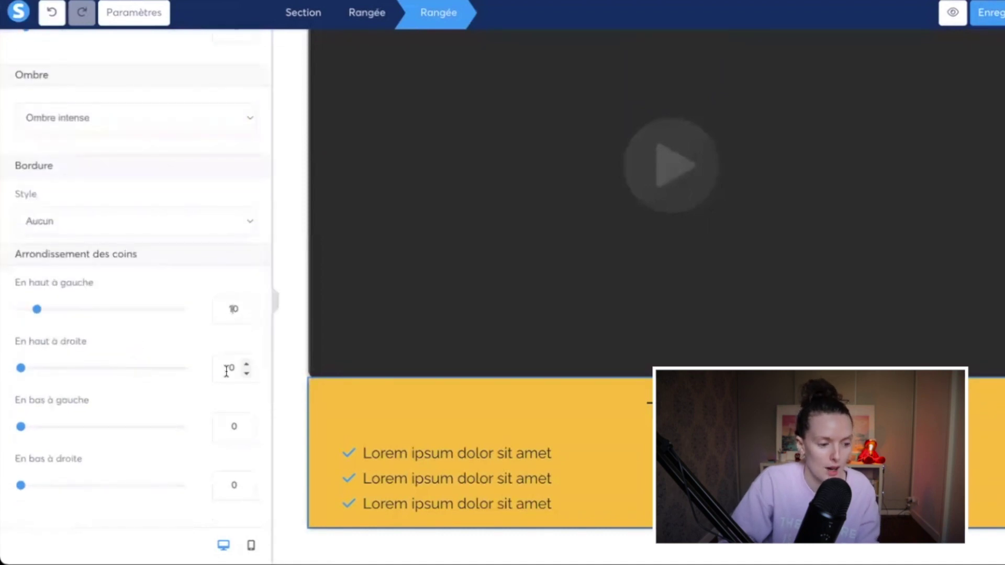
click(227, 368)
text(1)
click(227, 426)
text(1)
click(230, 484)
text(1)
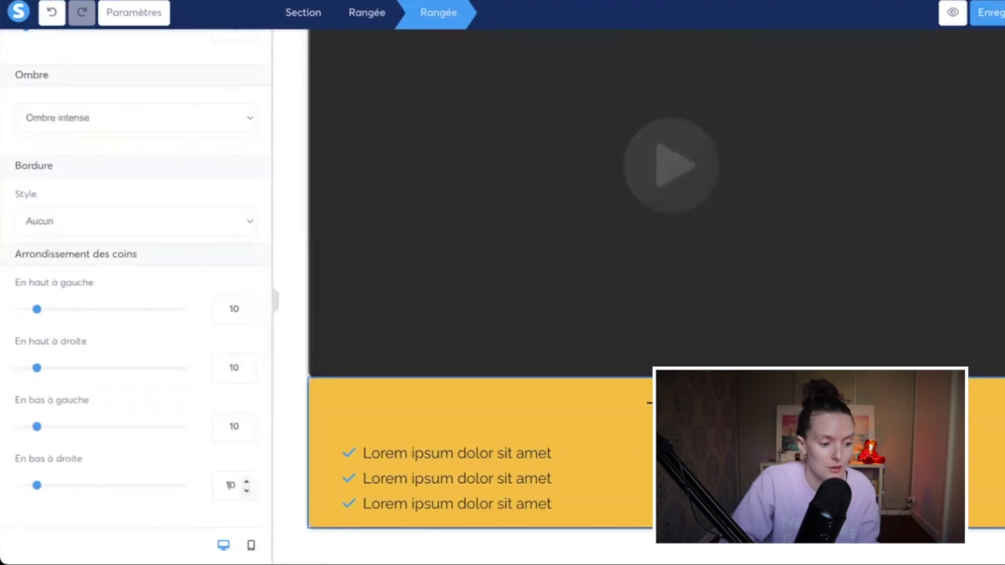
Step: Add a 34 top margin between the video and the yellow row
click(285, 478)
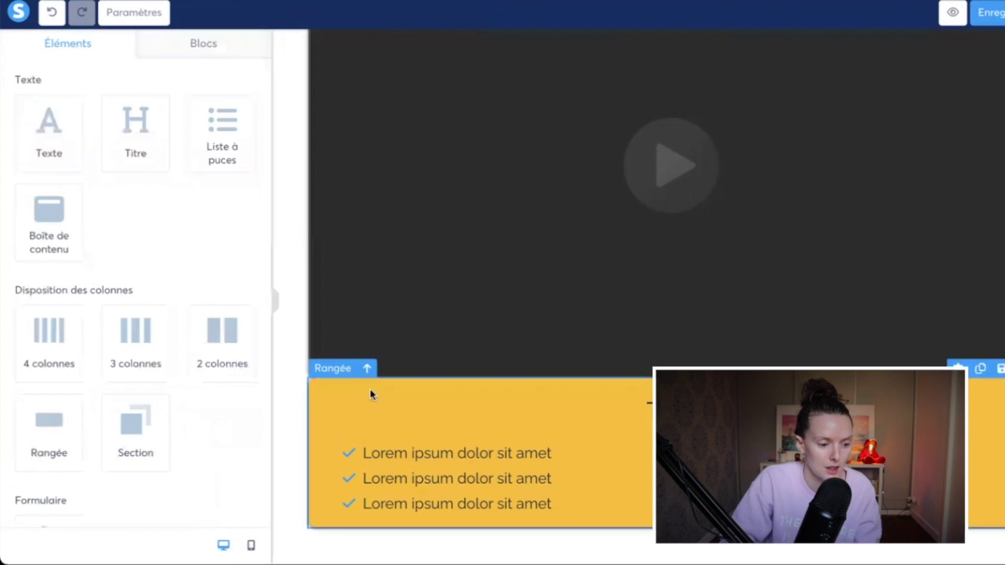
click(372, 394)
drag(20, 136, 48, 136)
click(276, 303)
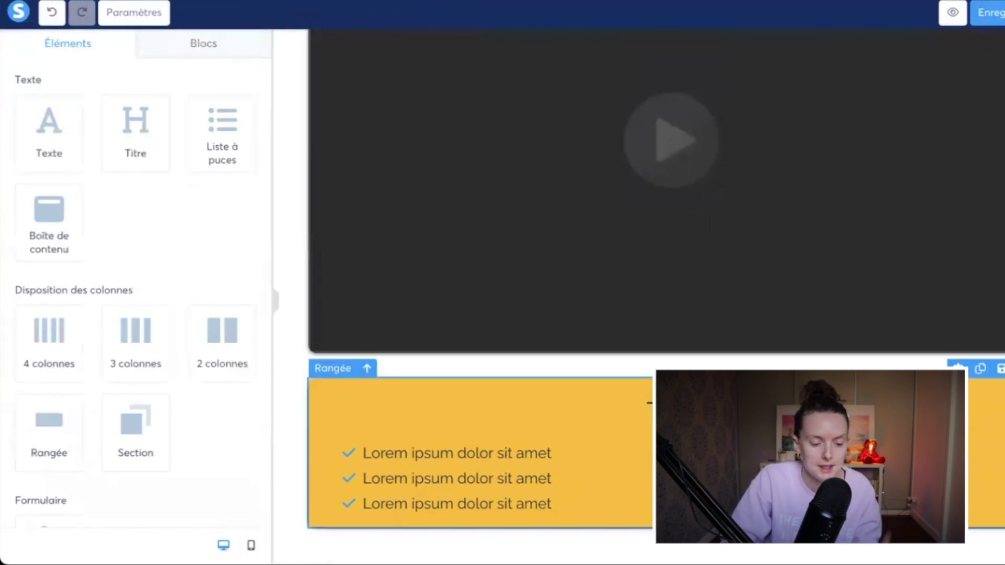
Step: Make the Titre a level 4 heading, leaving it without a background colour
click(649, 411)
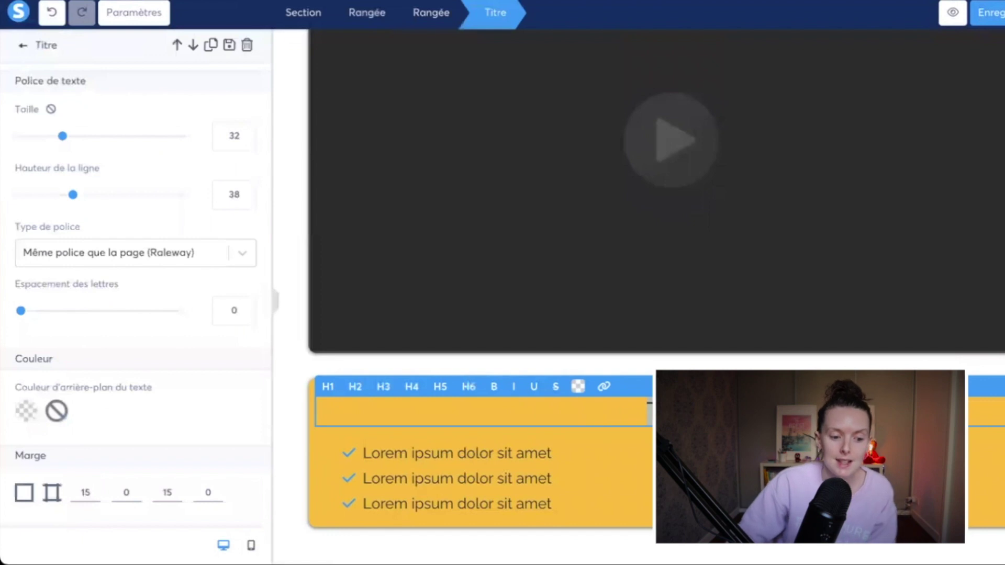
click(468, 387)
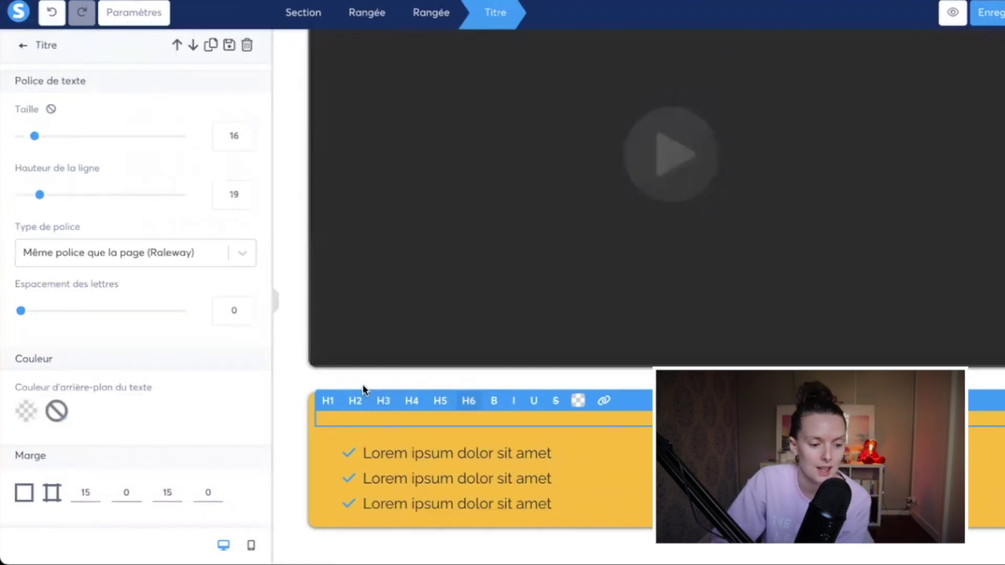
click(411, 400)
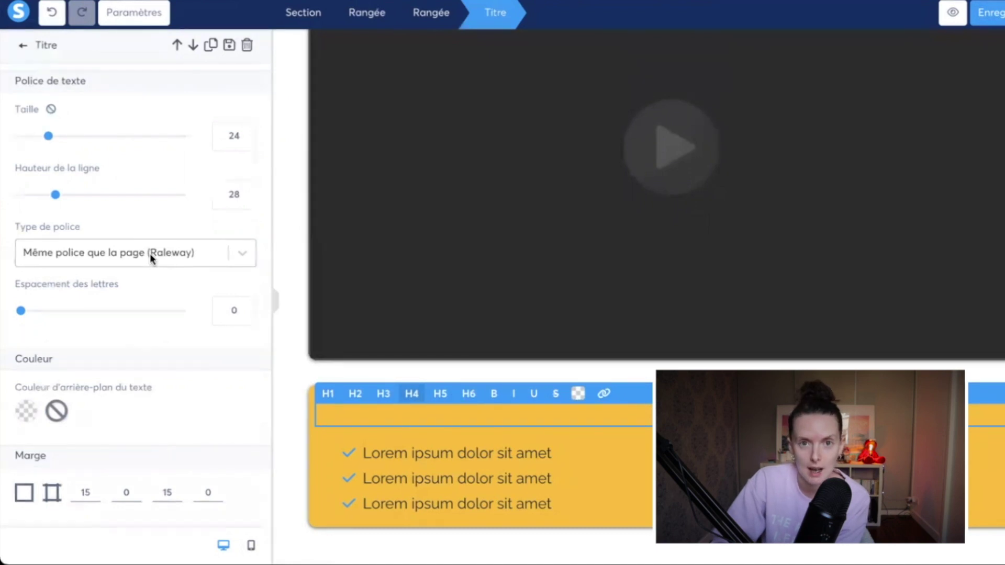
scroll(148, 303, down, 4)
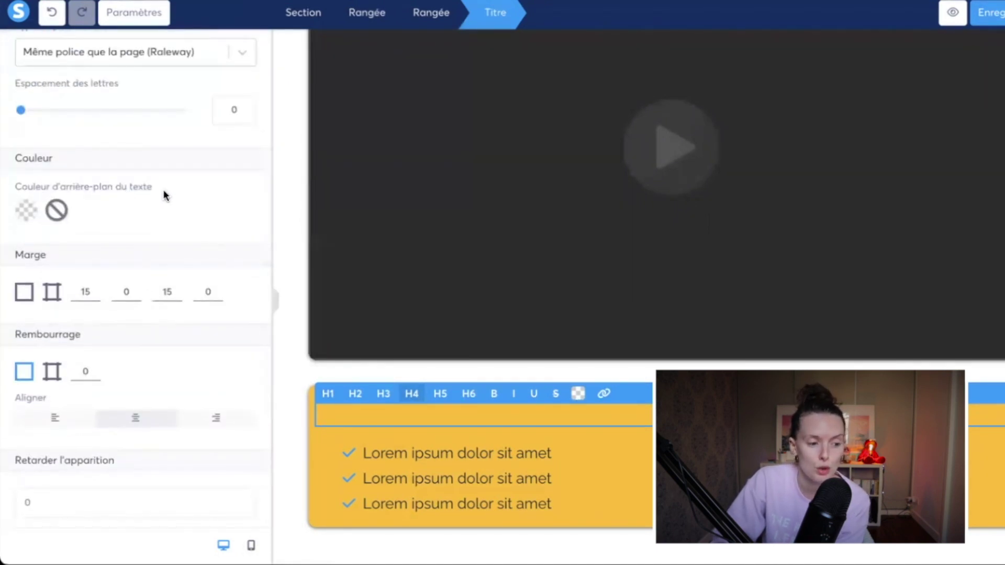
click(26, 210)
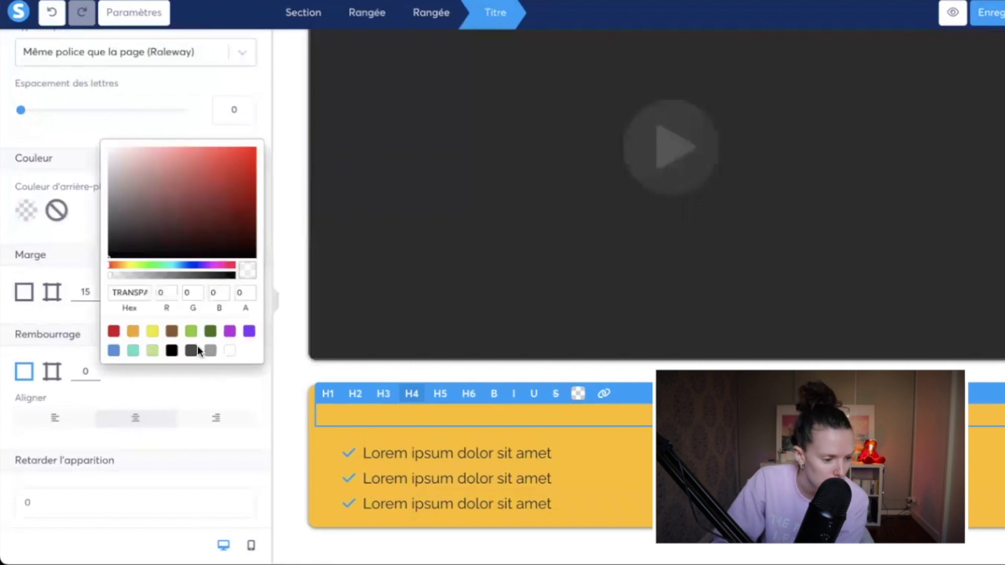
click(211, 332)
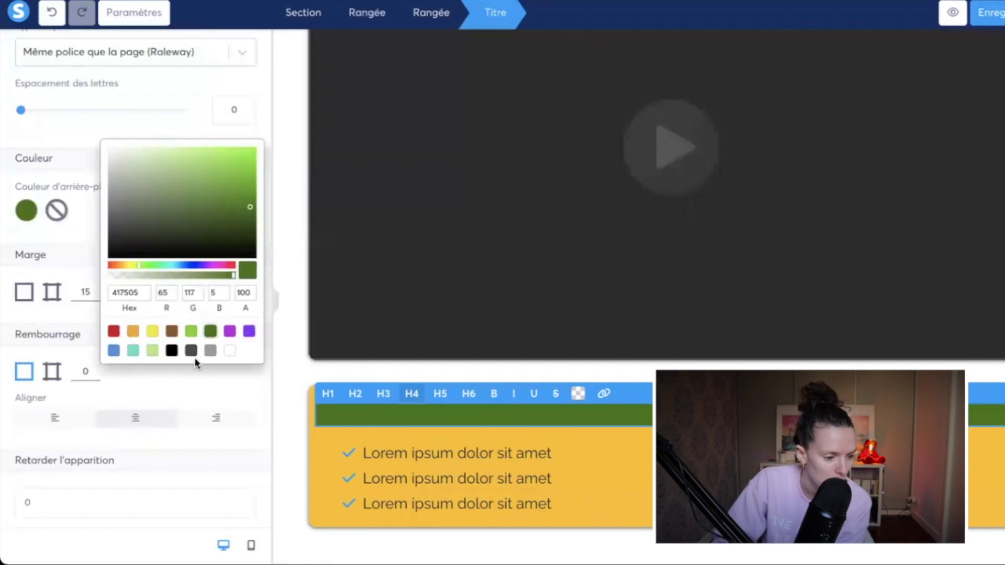
click(113, 277)
click(83, 292)
Step: Adjust the title's top margin, settling on 20
click(94, 298)
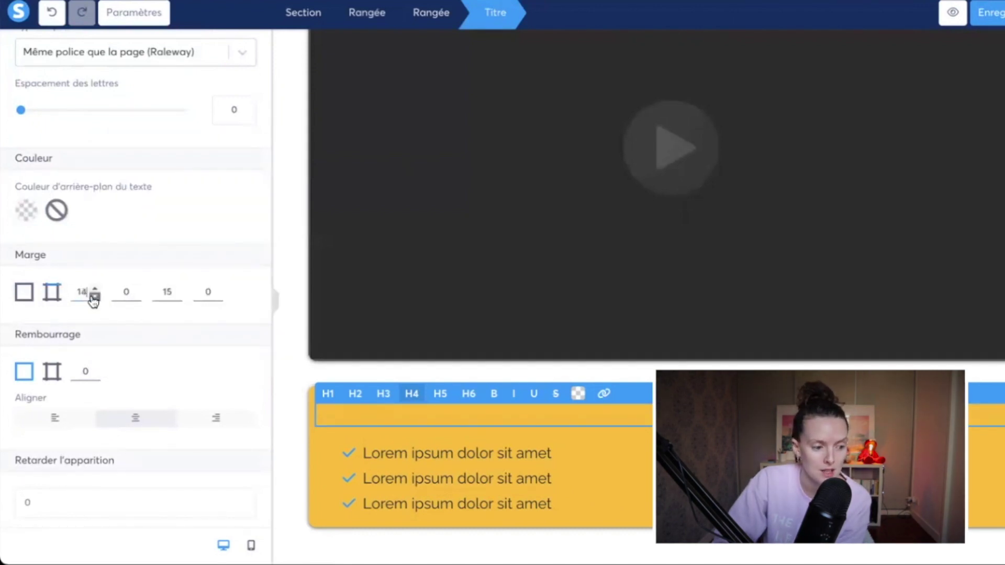
click(94, 298)
click(94, 297)
click(94, 289)
click(94, 289)
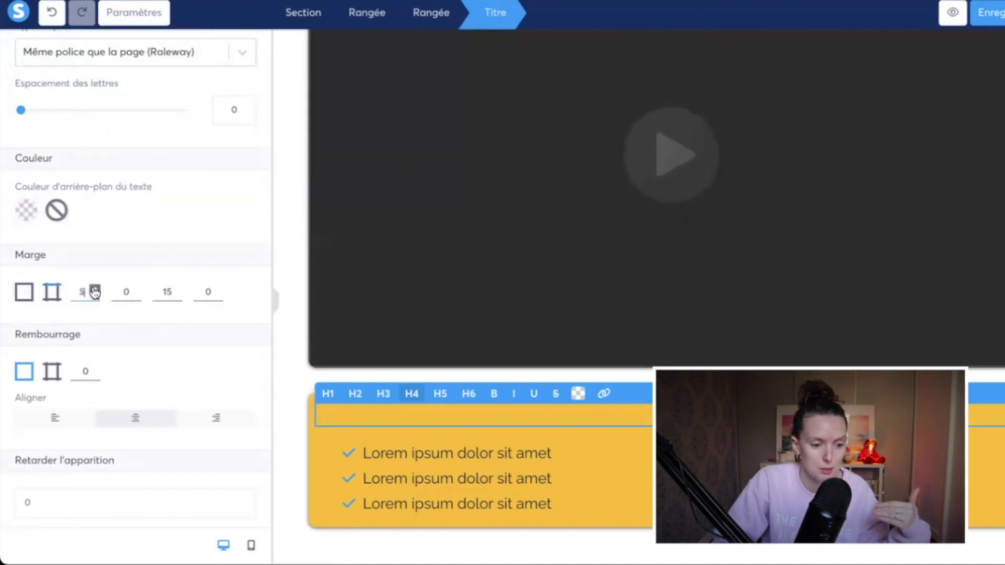
click(94, 297)
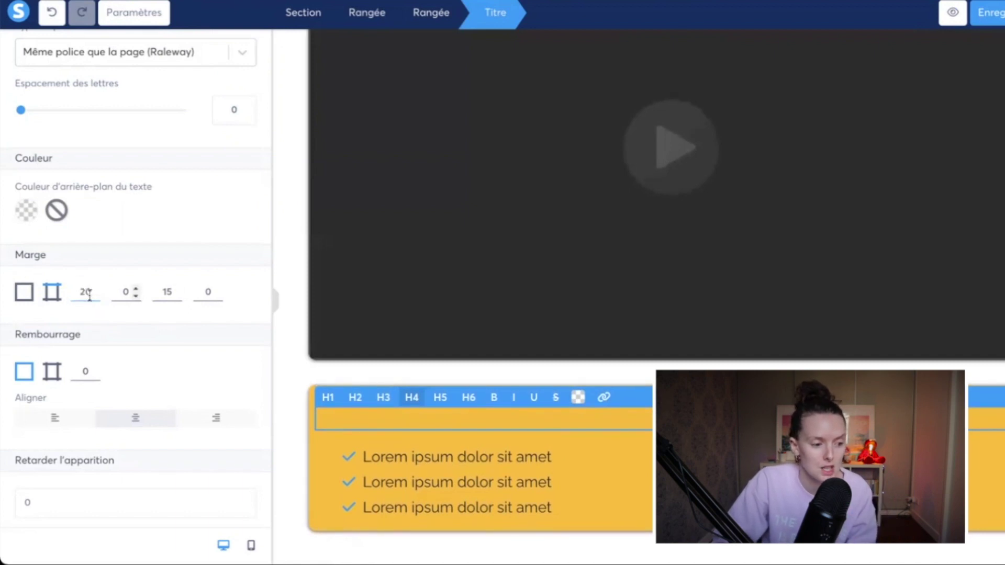
click(343, 387)
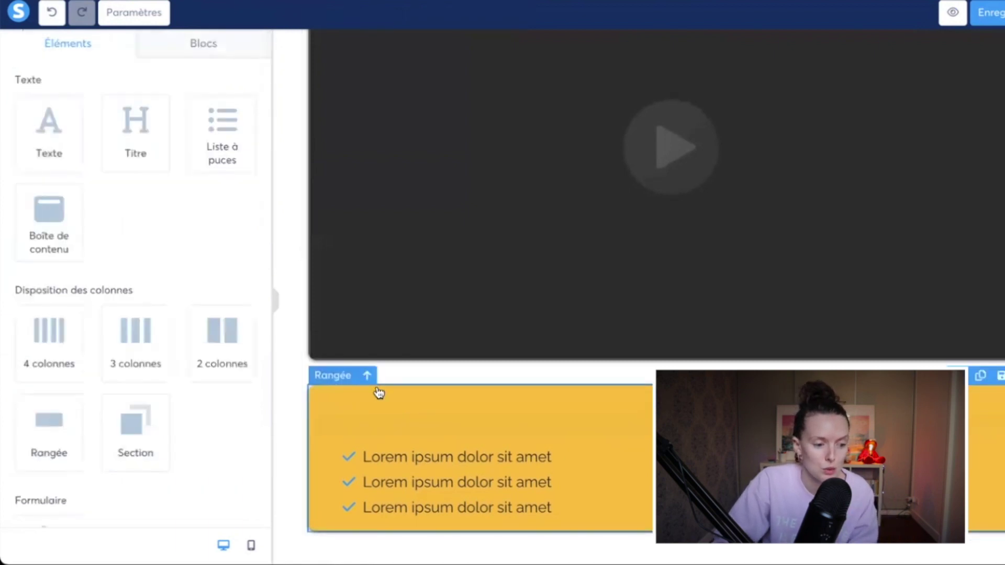
click(358, 422)
click(321, 464)
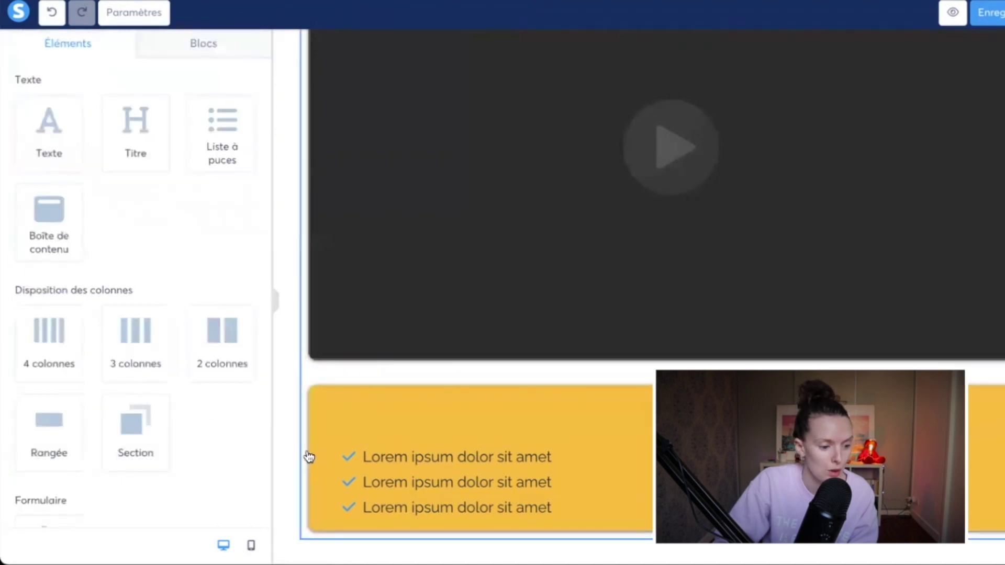
Step: Set the heading's padding to 11 on each side with 0 at the top
click(311, 457)
scroll(154, 418, down, 6)
scroll(156, 420, down, 5)
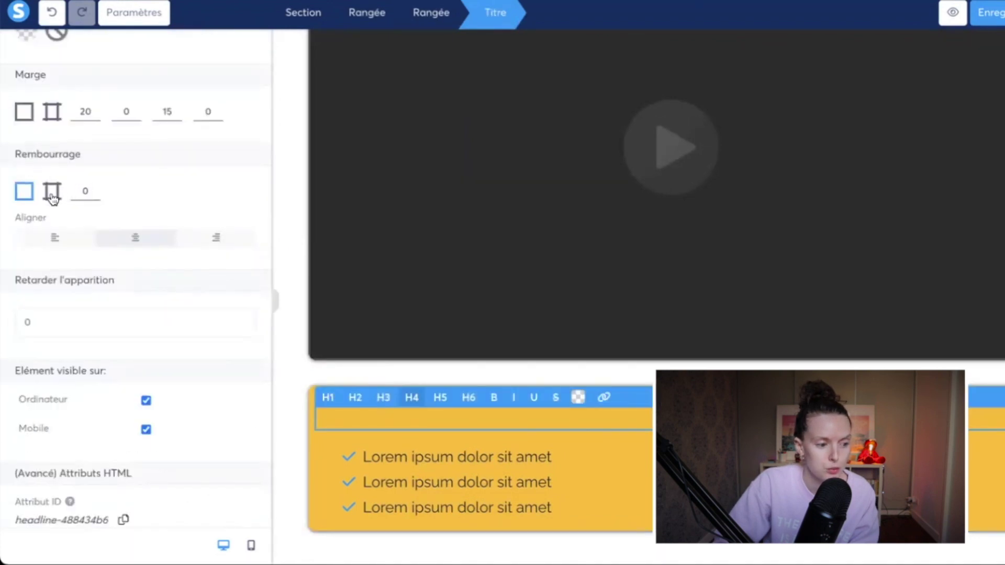
click(52, 192)
click(19, 197)
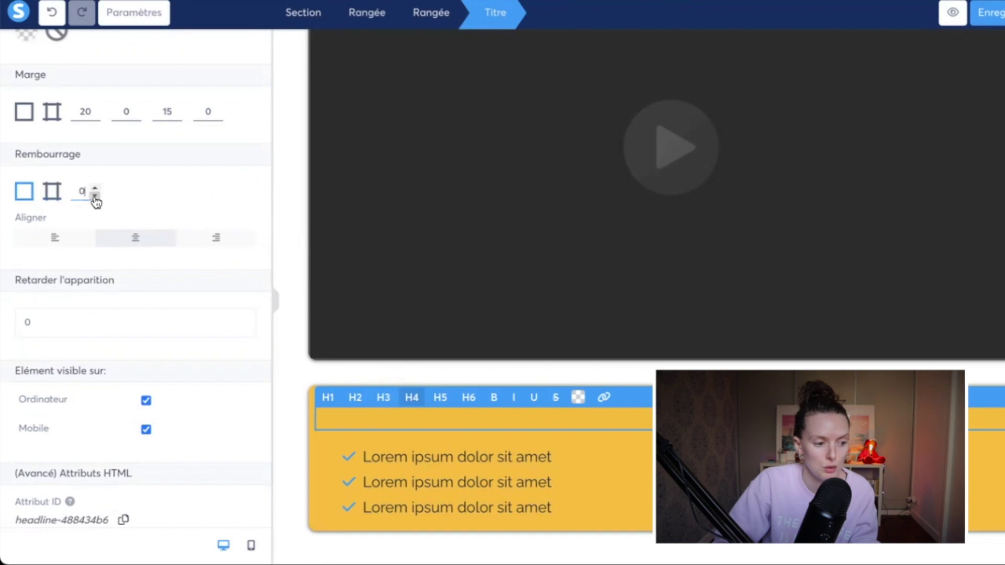
key(BackSpace)
text(15)
click(94, 195)
click(94, 196)
click(95, 196)
click(95, 196)
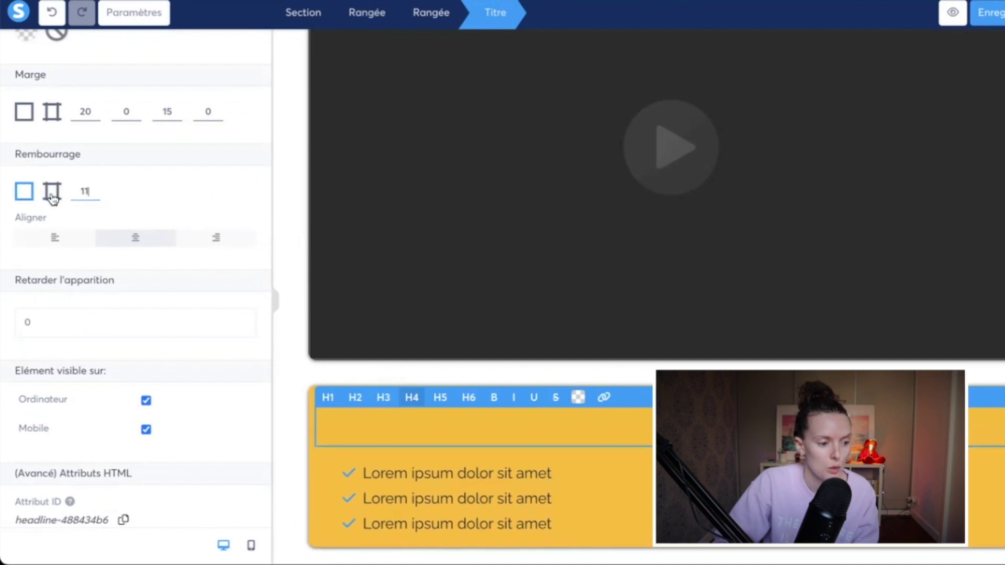
click(52, 192)
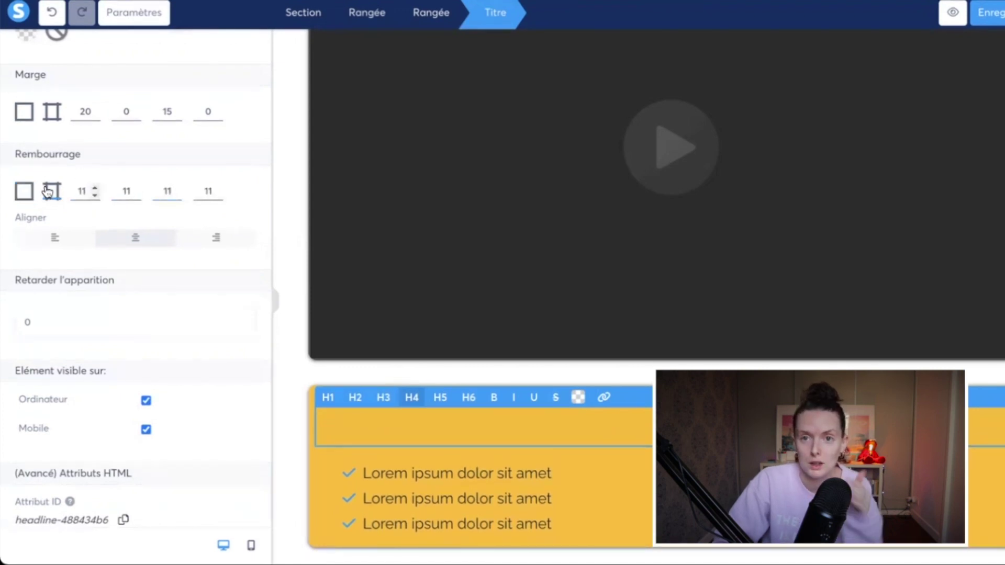
click(94, 196)
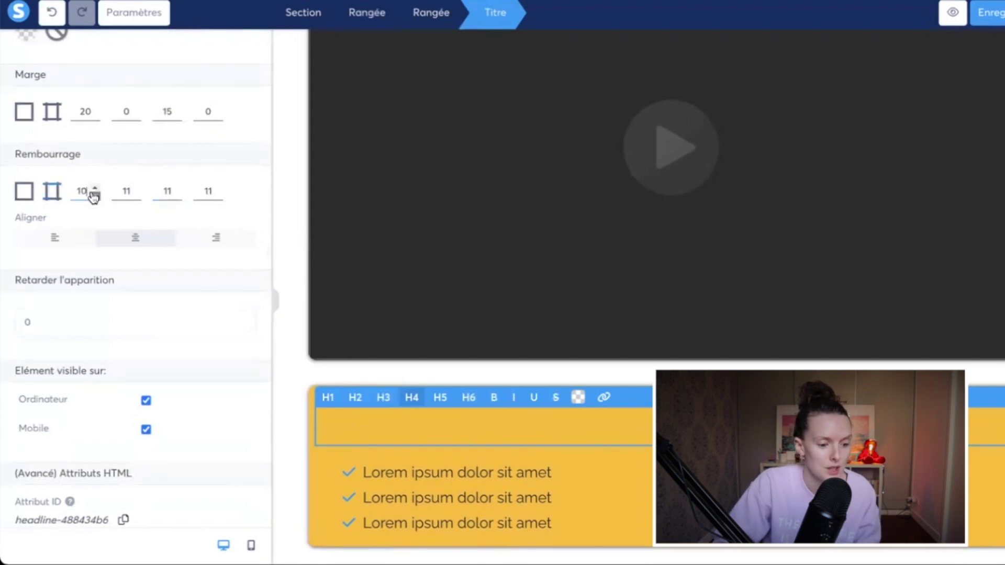
click(95, 197)
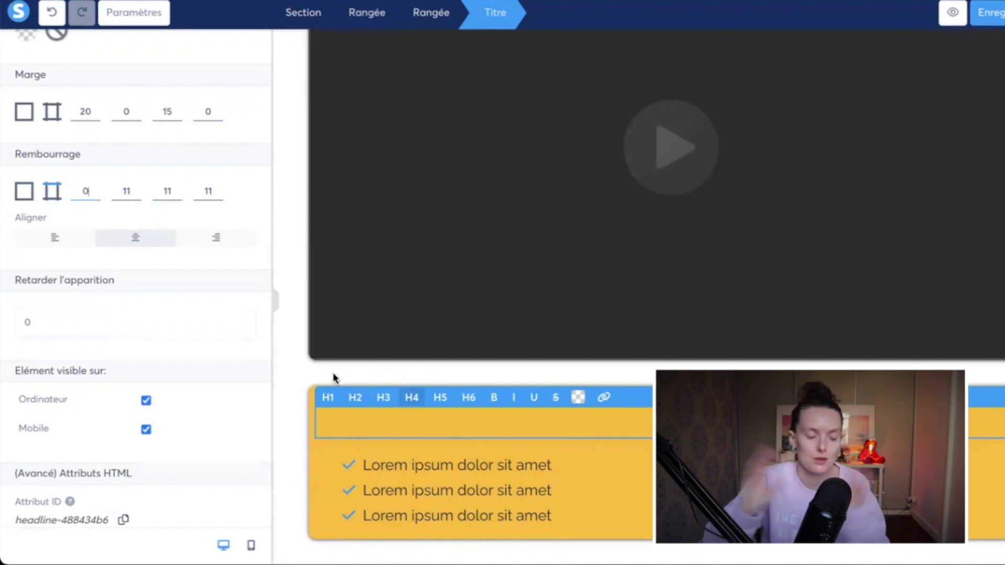
Step: Left-align the Titre heading and switch to the mobile preview
click(54, 237)
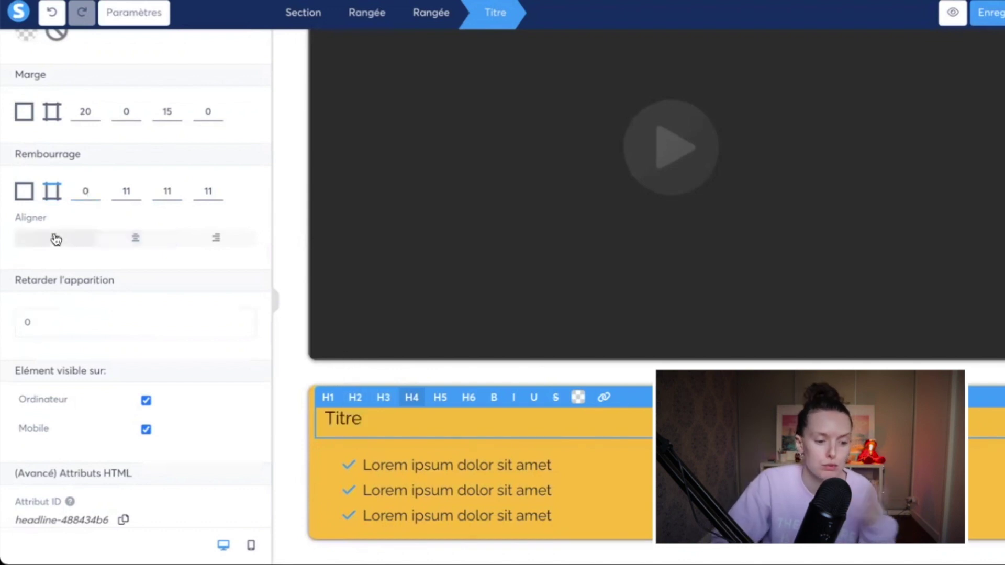
click(292, 430)
click(251, 545)
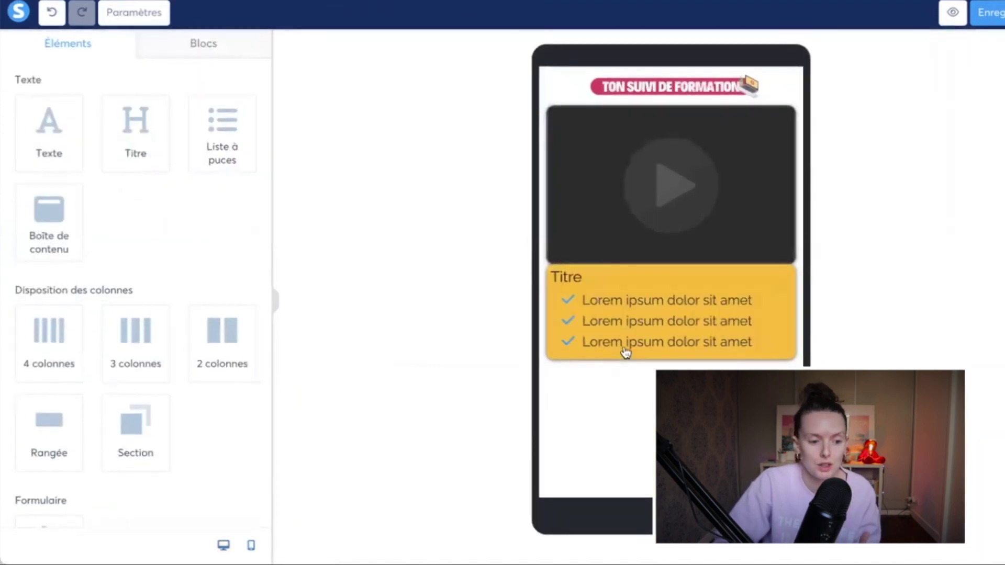
Step: On mobile, give the yellow row a top margin of 28
click(556, 318)
drag(21, 135, 43, 137)
click(606, 418)
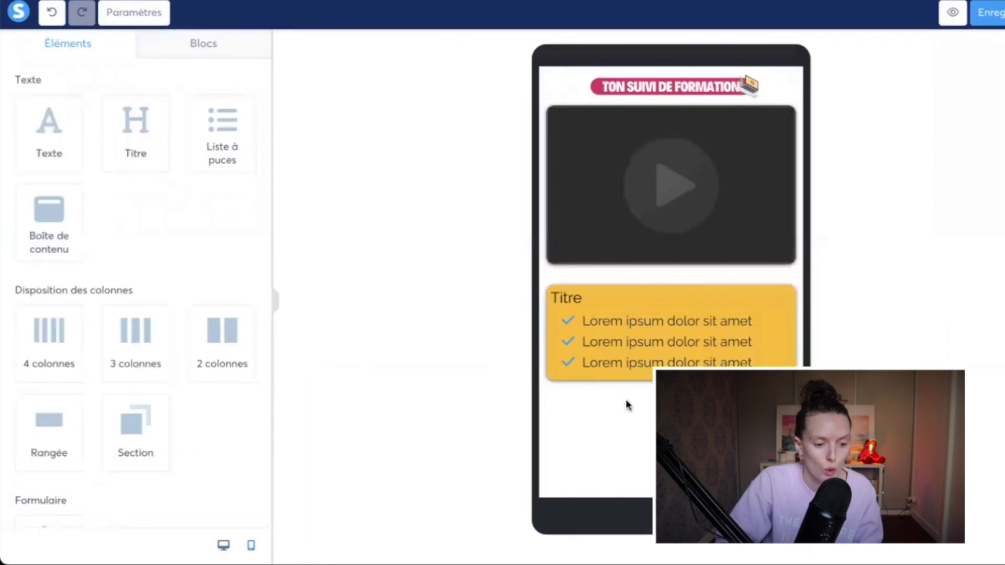
Step: Set the bullet list's text size to 15 and line height to 21
click(636, 361)
drag(41, 199, 35, 199)
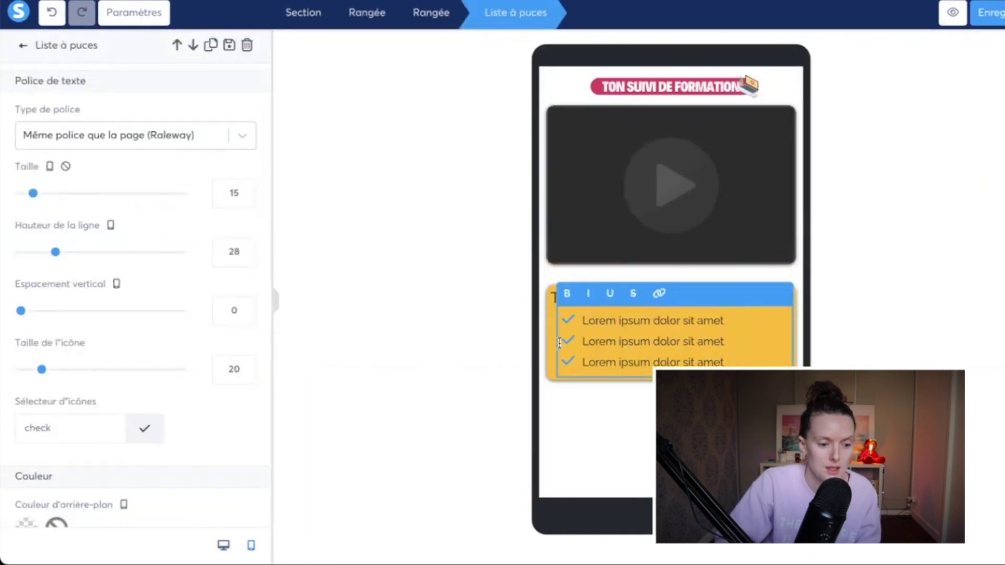
click(246, 258)
click(247, 258)
click(246, 257)
click(246, 257)
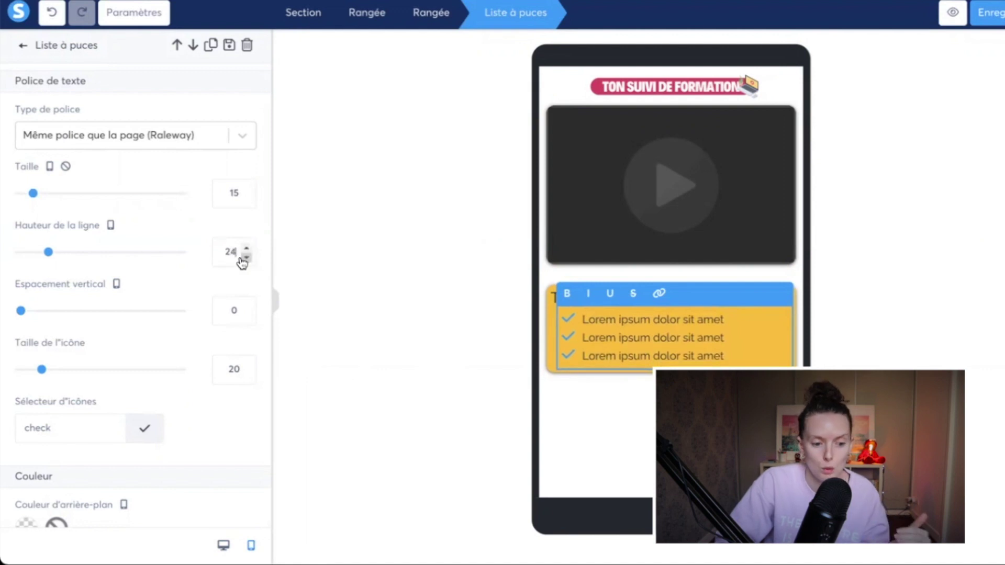
click(246, 258)
click(246, 258)
click(246, 258)
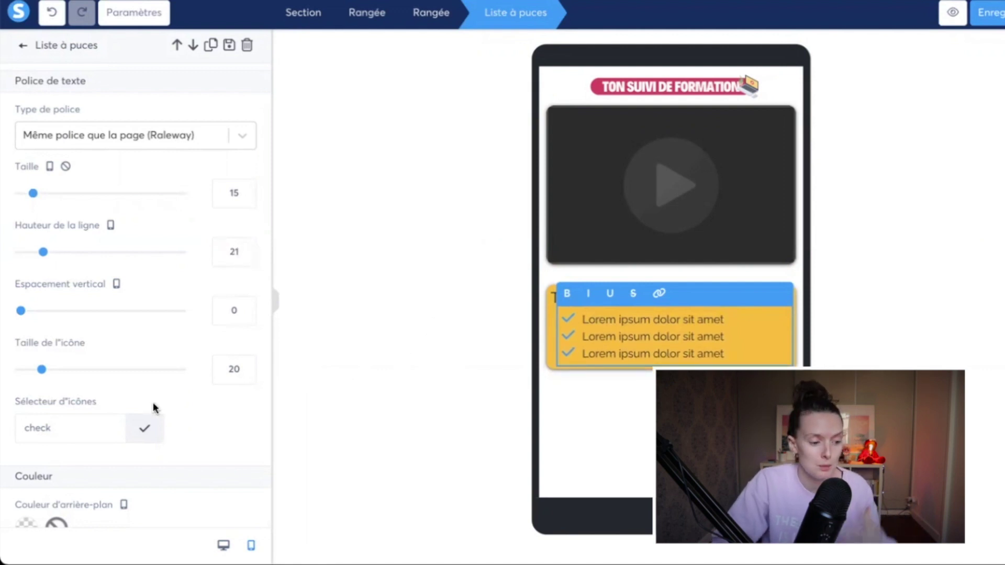
scroll(142, 385, down, 2)
scroll(105, 287, down, 7)
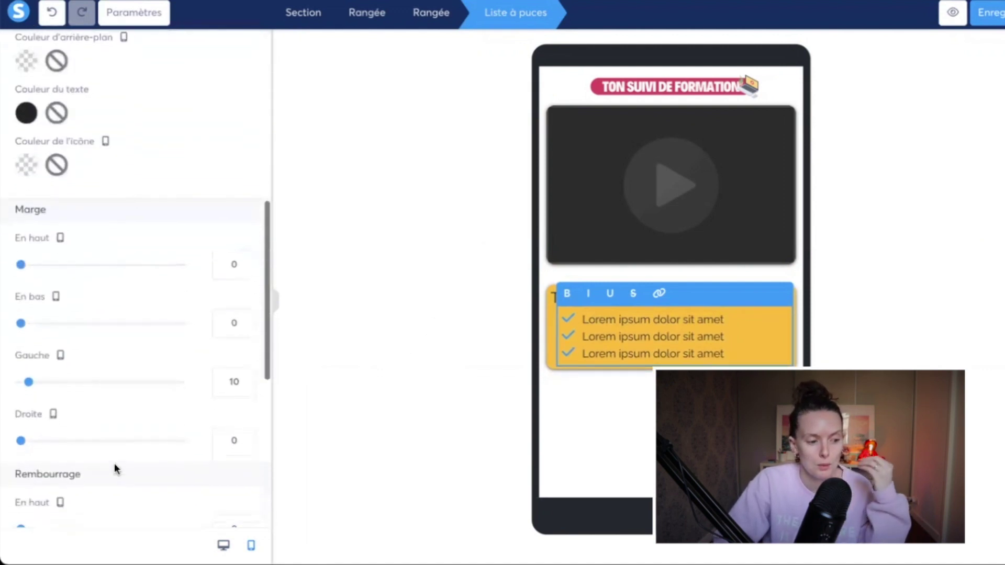
scroll(131, 449, down, 1)
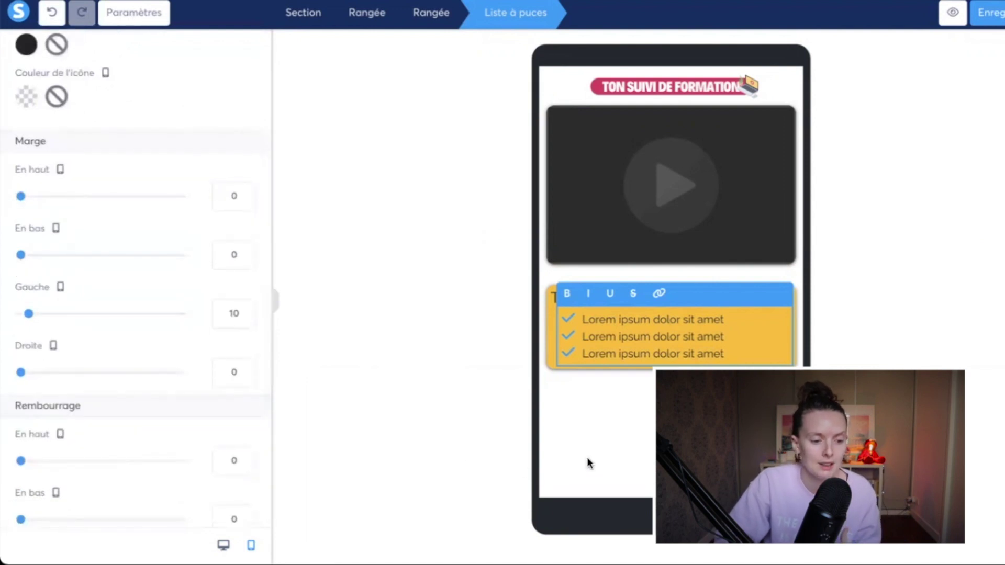
click(618, 436)
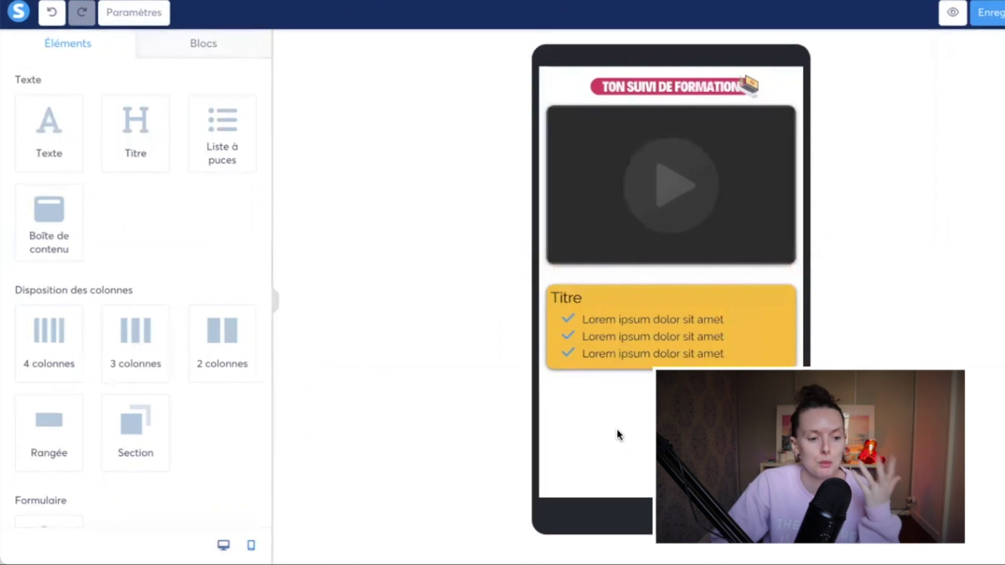
Step: Return to the desktop layout and remove a content box added below the yellow block
click(223, 542)
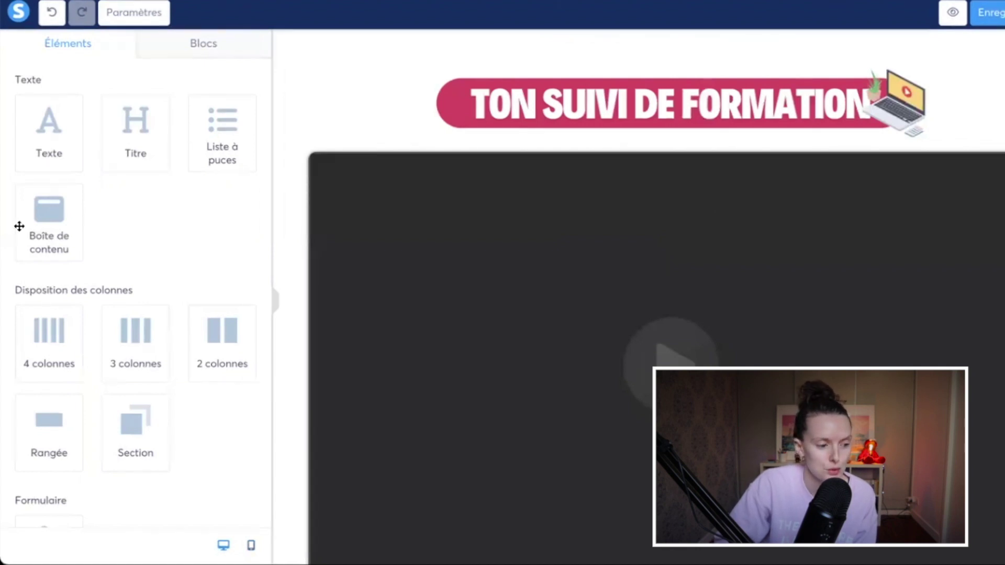
click(63, 236)
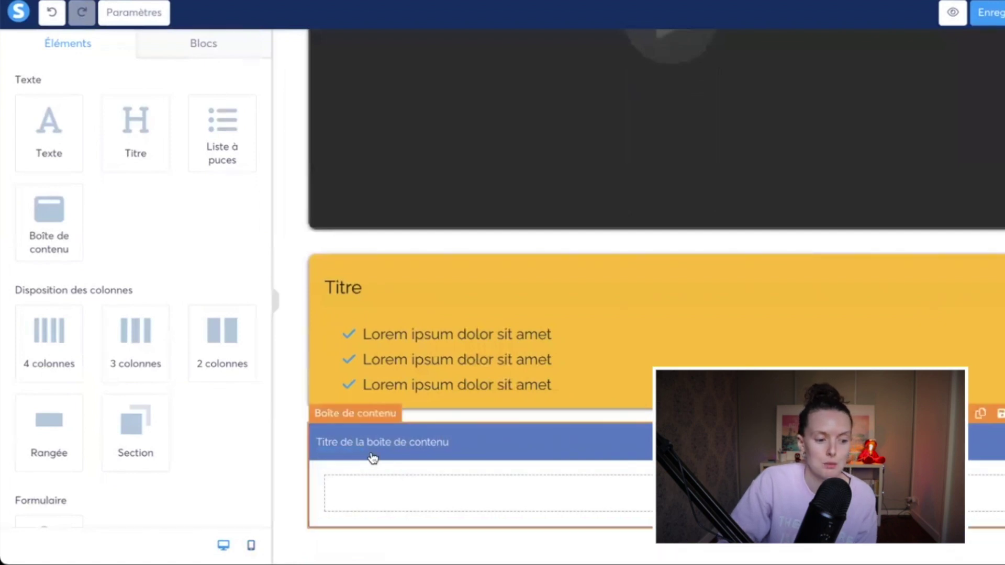
click(374, 489)
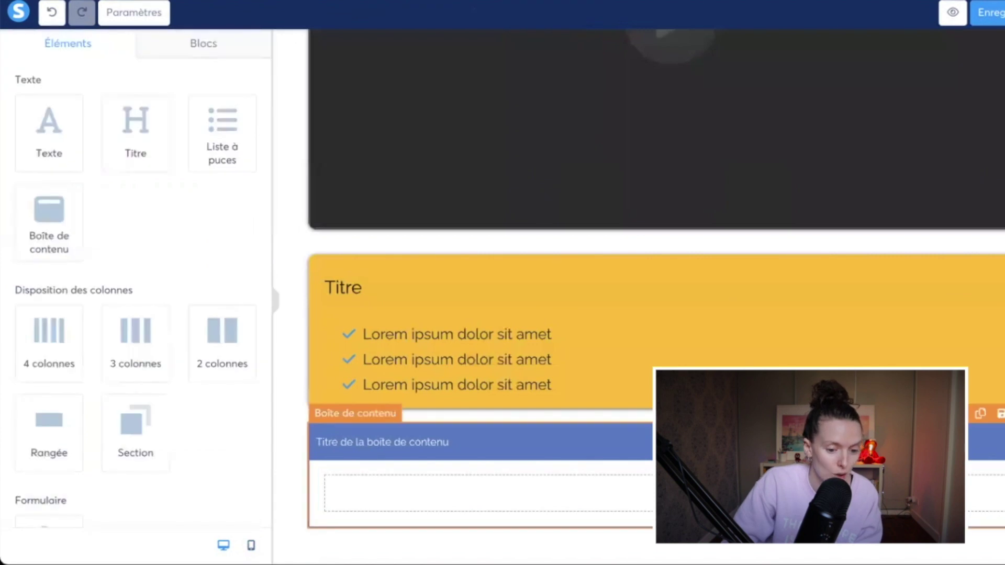
click(1004, 413)
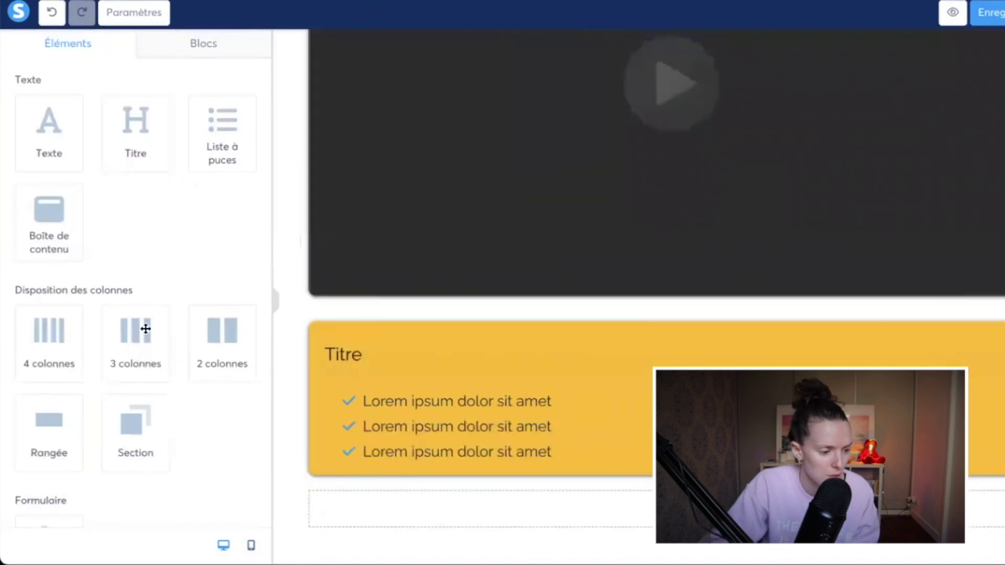
Step: Add a new section below the yellow block with the yellow FCBC0C background
scroll(129, 326, down, 1)
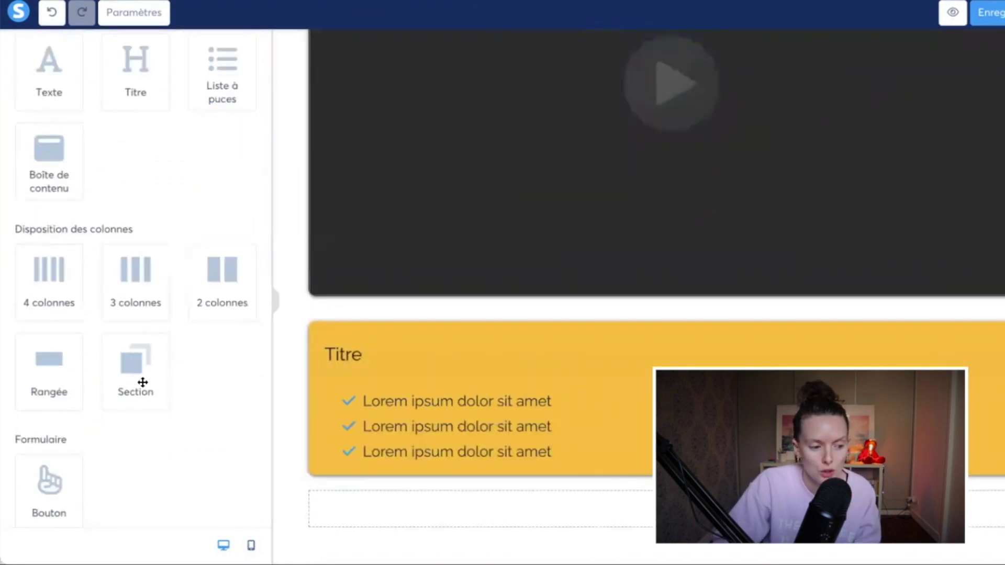
drag(126, 352, 320, 537)
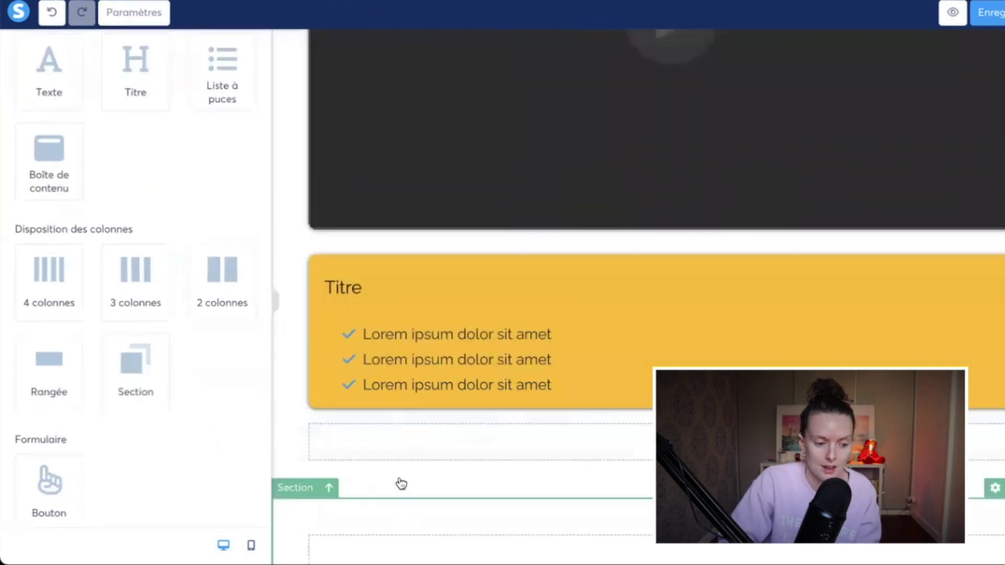
click(399, 514)
click(32, 414)
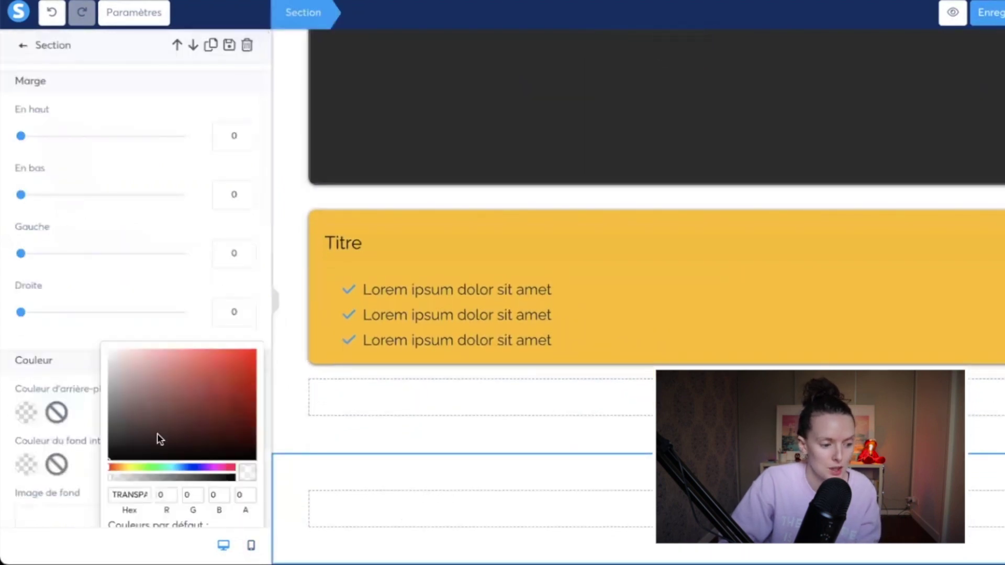
scroll(186, 513, down, 3)
click(172, 434)
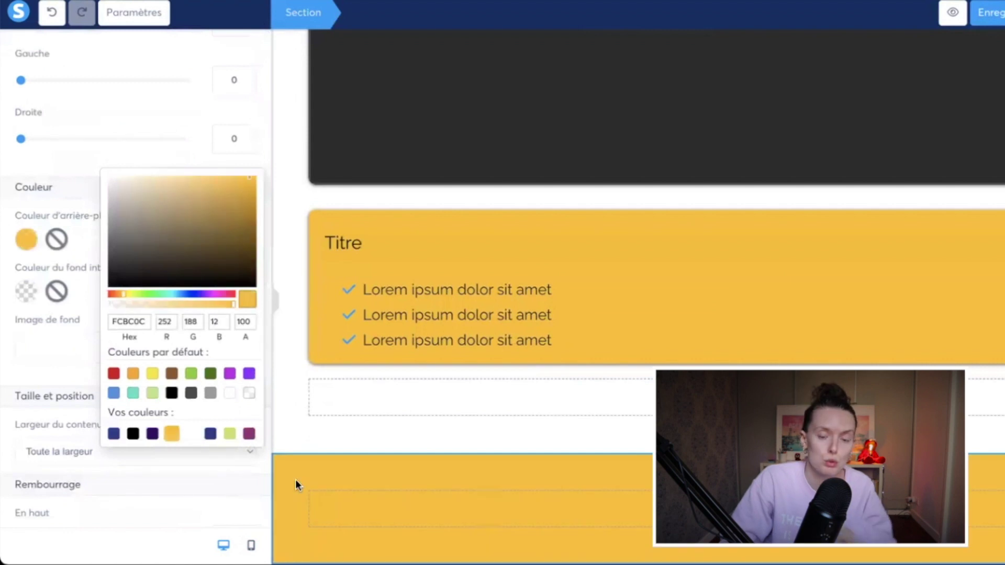
click(337, 396)
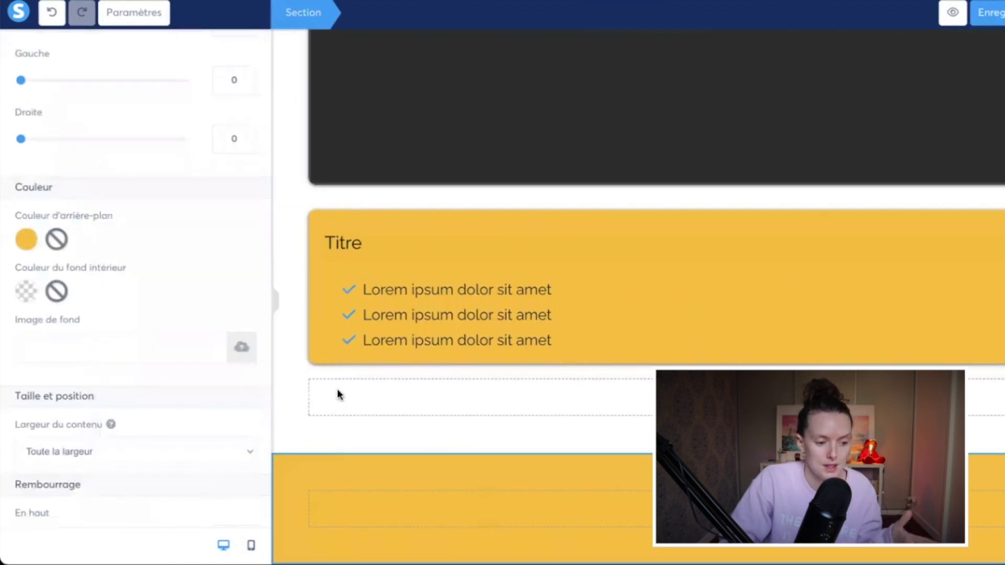
click(338, 395)
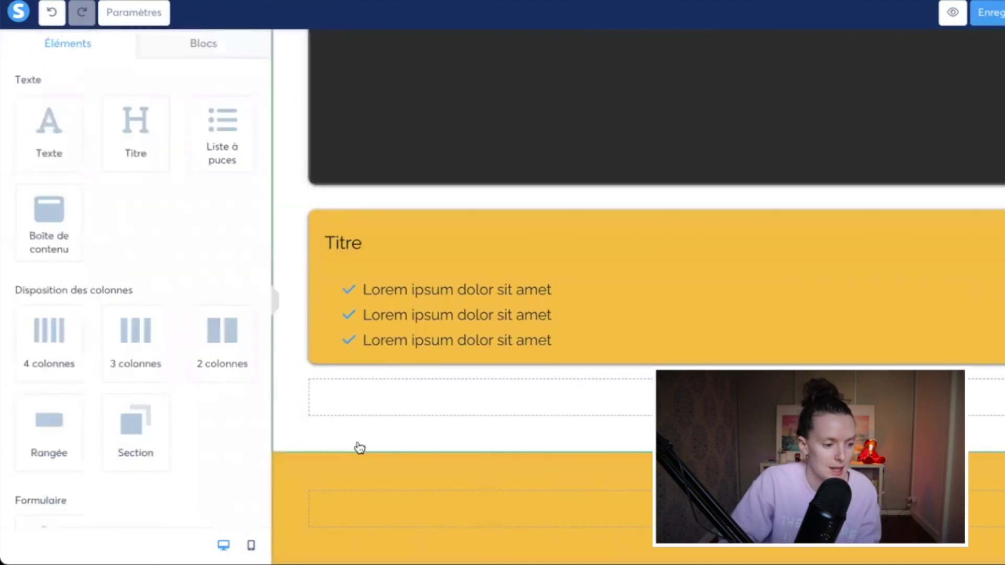
click(373, 416)
click(26, 411)
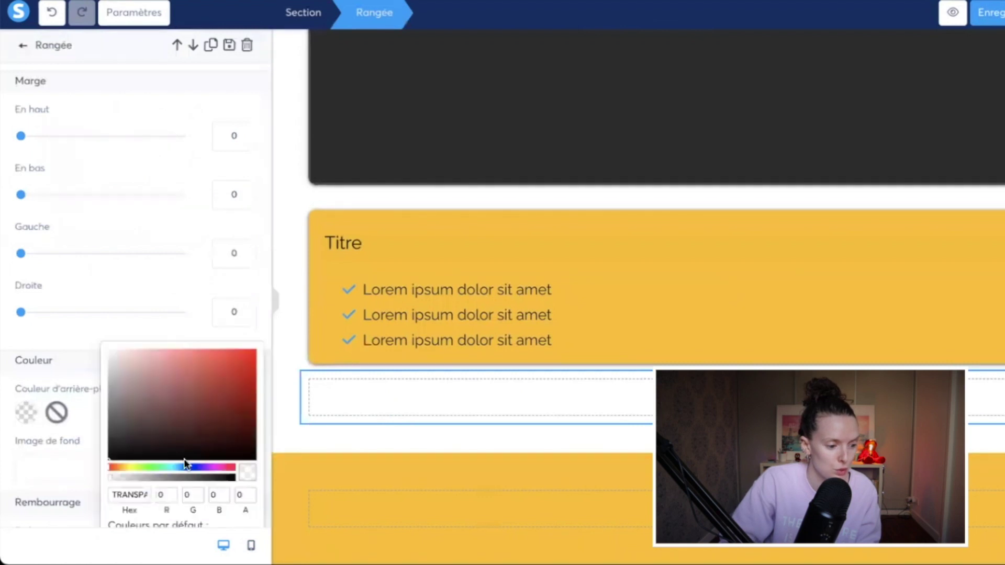
scroll(185, 503, down, 3)
click(172, 482)
click(360, 436)
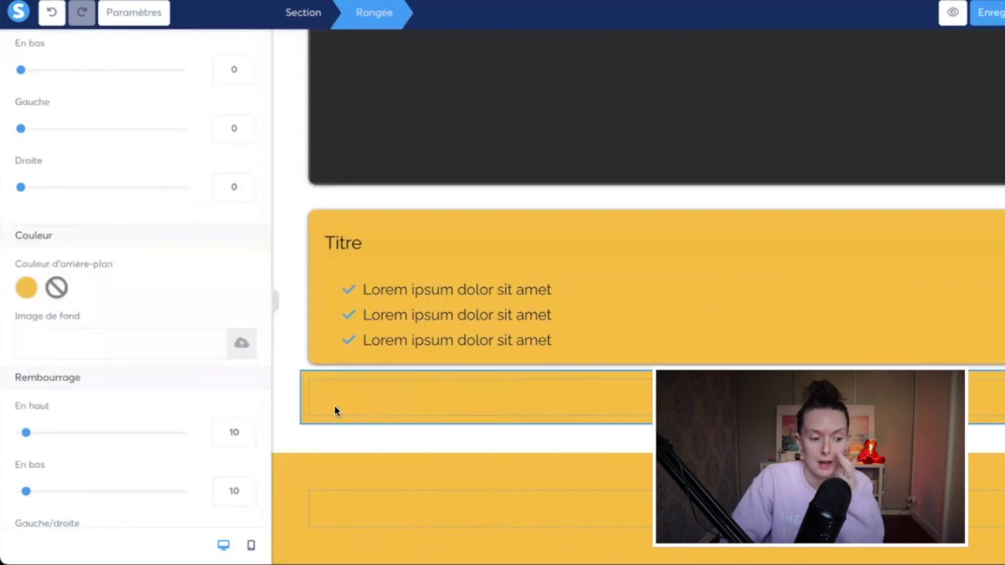
click(298, 451)
scroll(33, 262, down, 2)
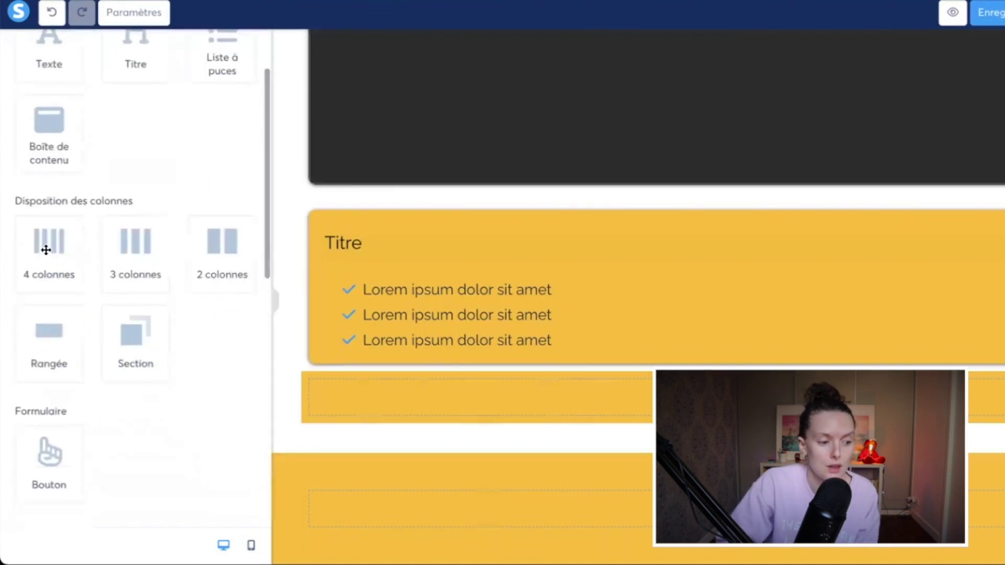
drag(401, 392, 397, 395)
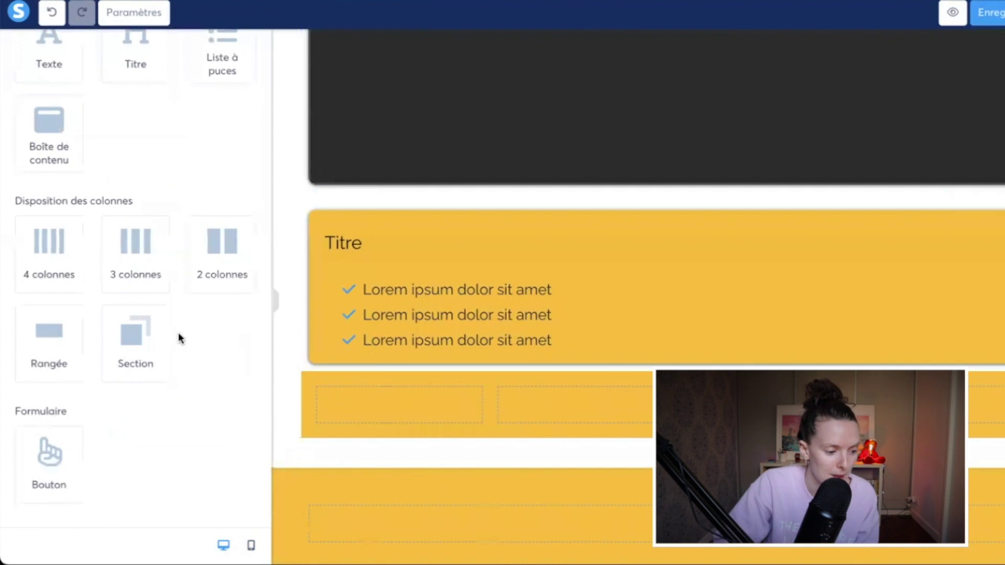
scroll(53, 316, down, 3)
scroll(54, 317, down, 2)
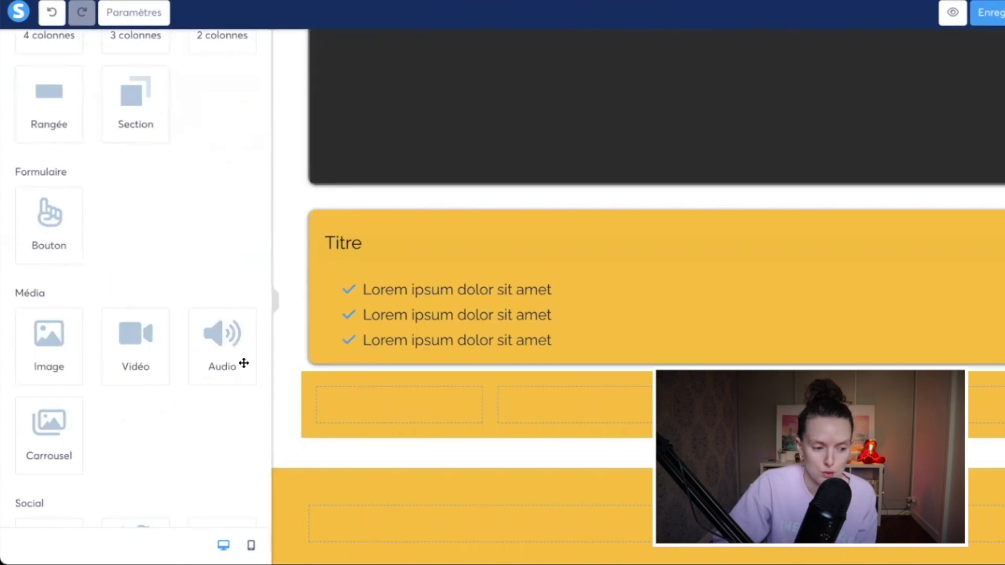
Step: Add a Commentaires block with a Countdown beneath it at the bottom of the lesson page
scroll(204, 361, down, 2)
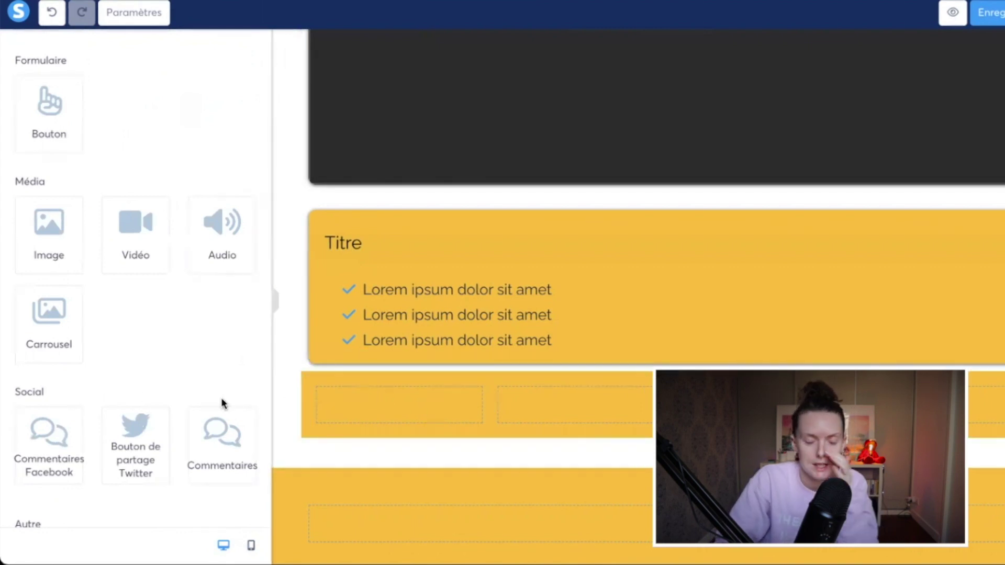
scroll(152, 337, down, 3)
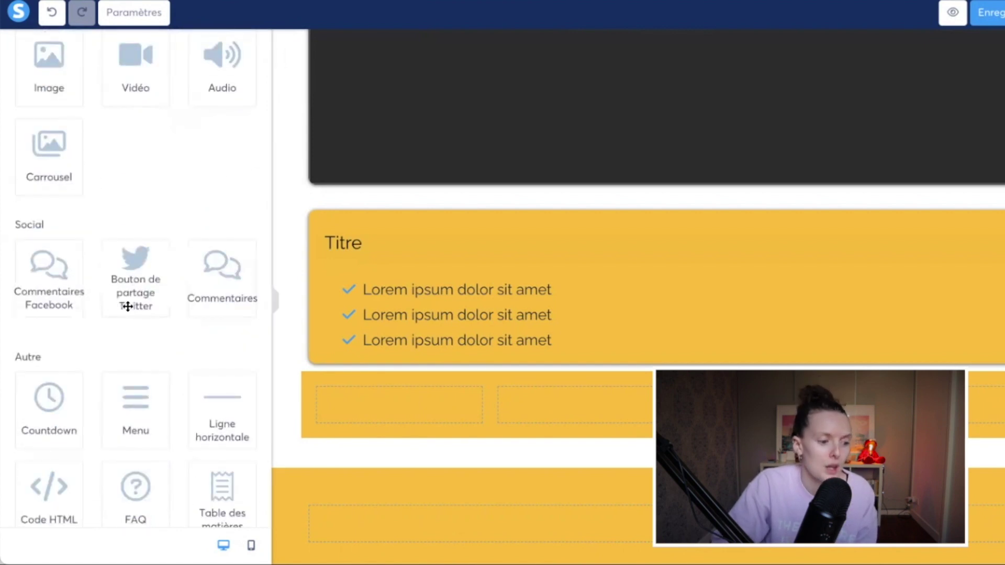
click(219, 287)
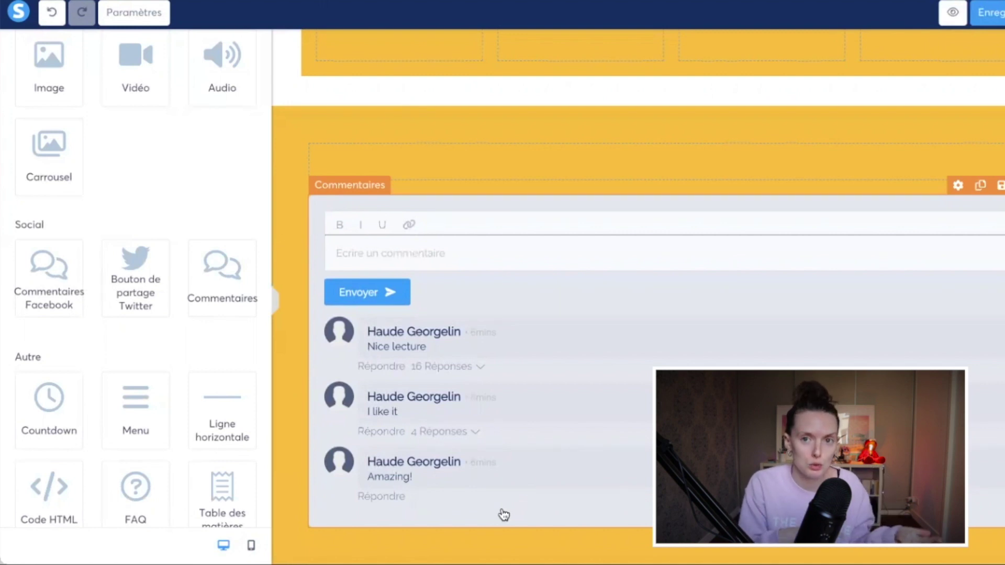
scroll(68, 370, down, 1)
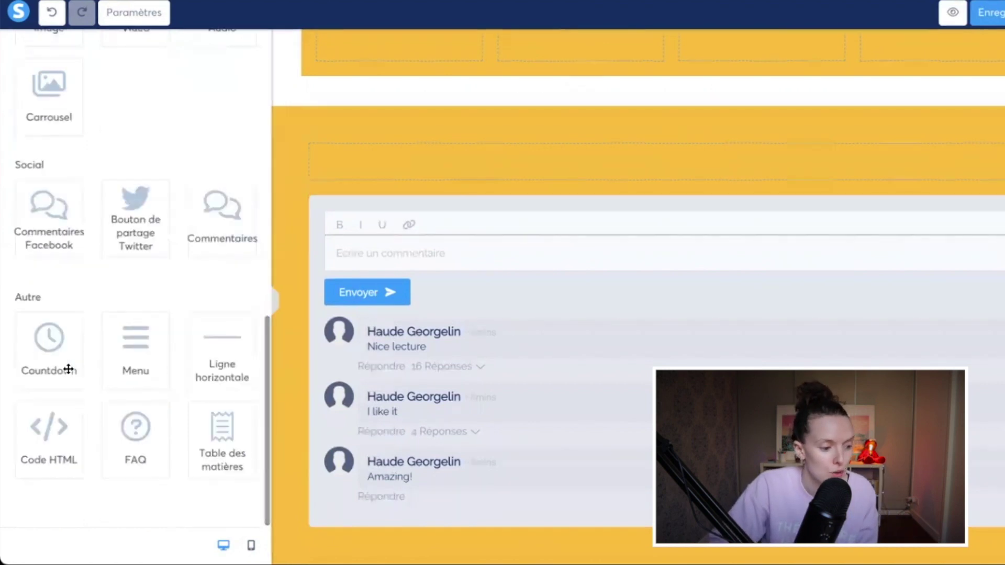
click(46, 366)
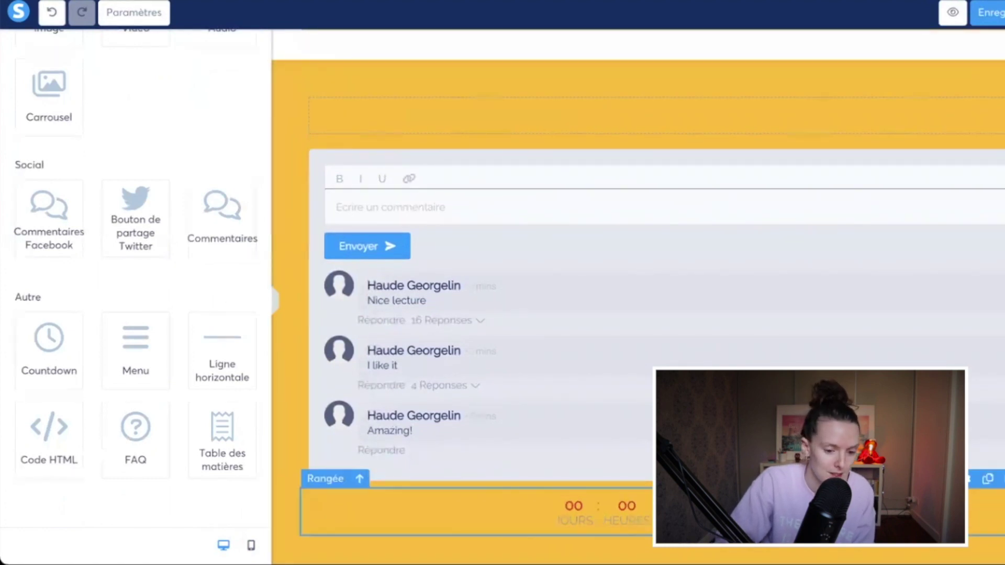
scroll(628, 315, up, 1)
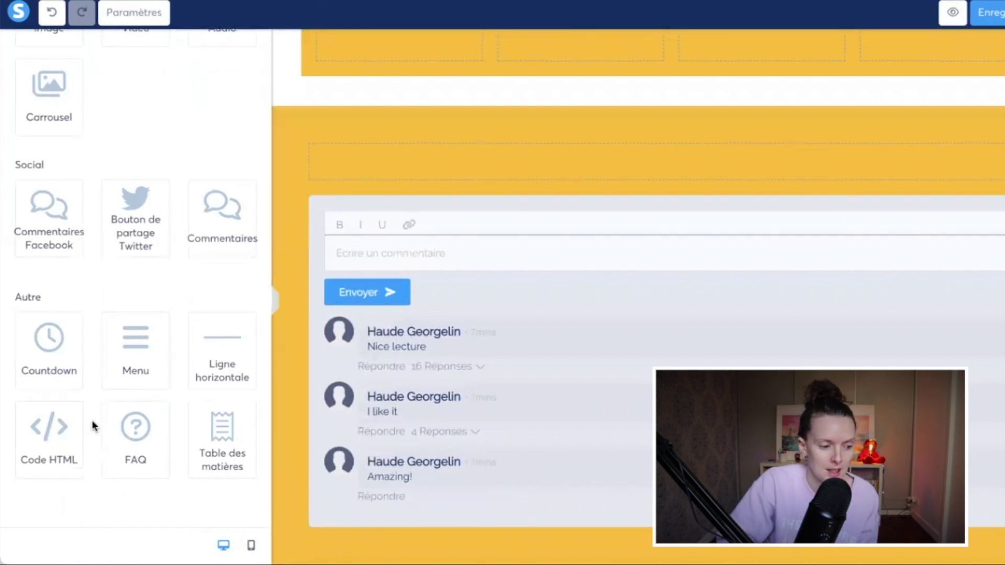
scroll(183, 425, up, 5)
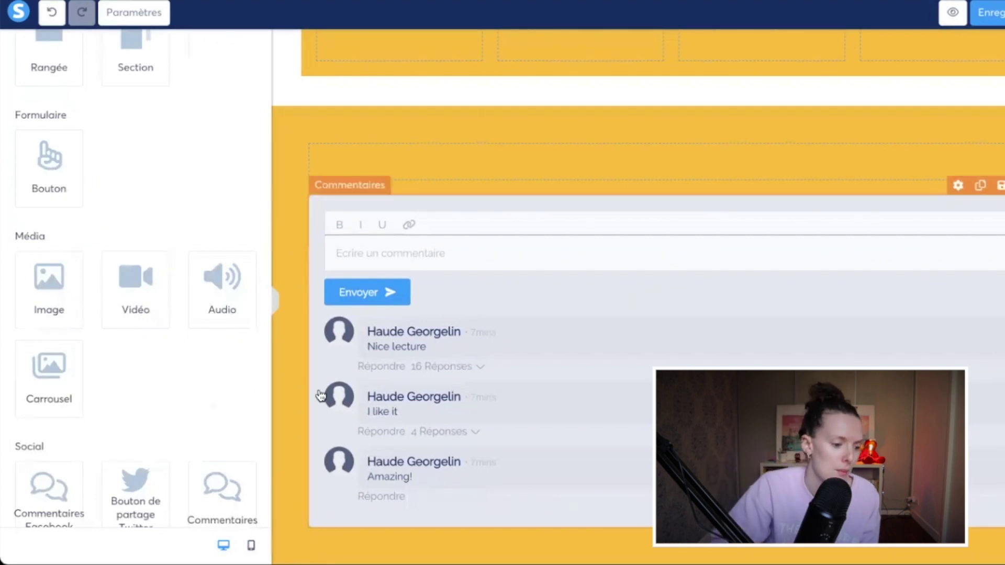
click(617, 370)
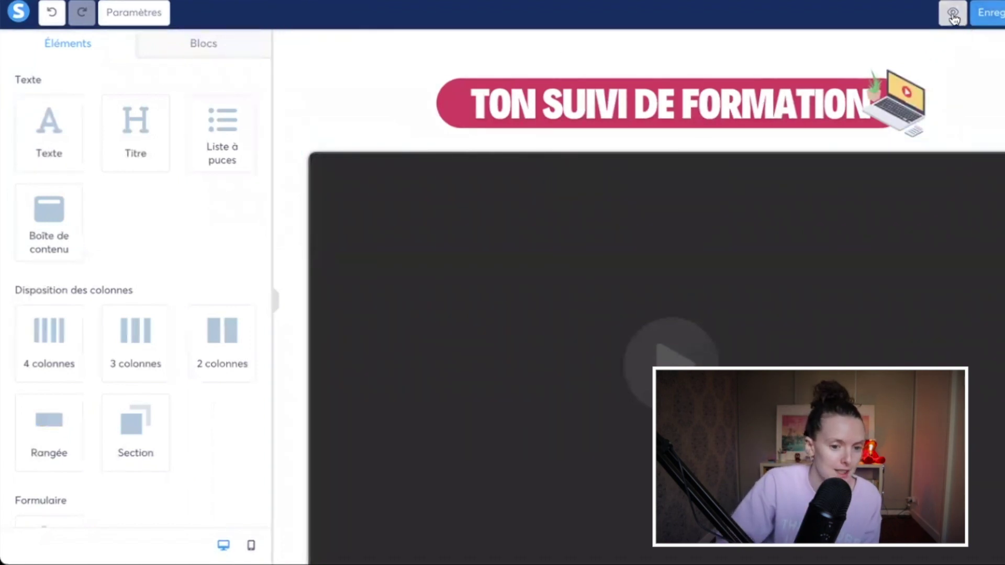
Step: Review Chapitre 1 in the student preview, then save the lesson page
click(952, 16)
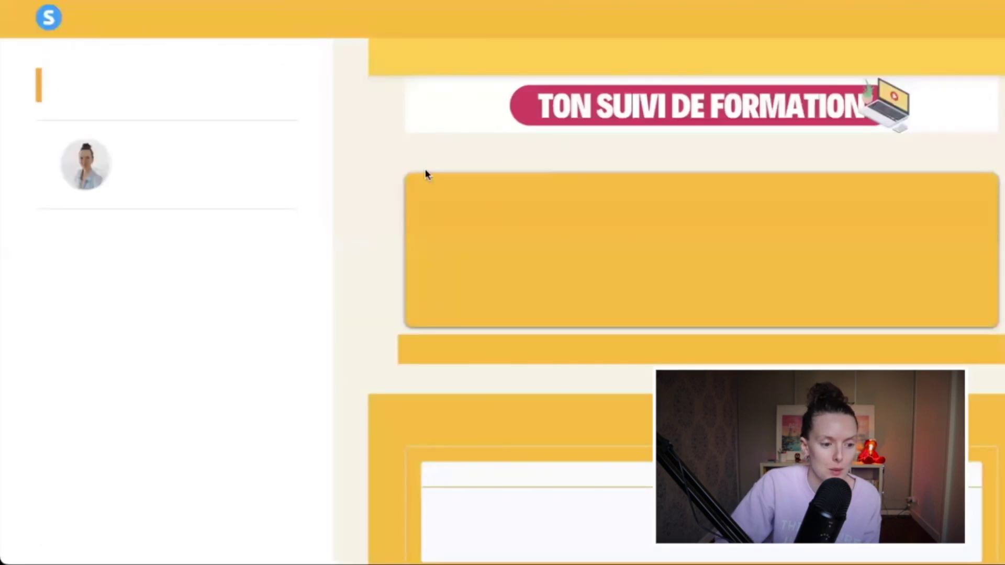
scroll(373, 270, down, 1)
scroll(373, 270, up, 1)
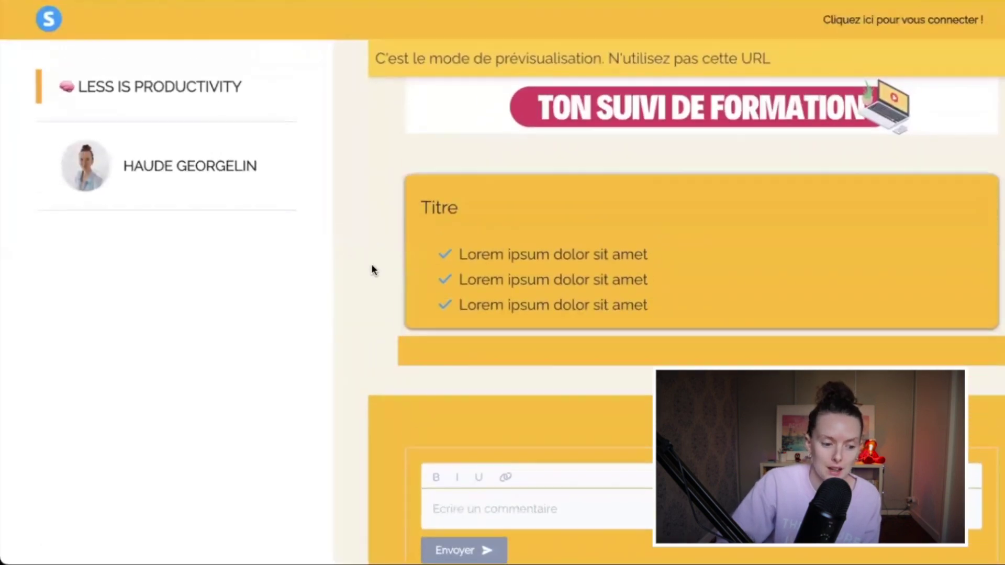
scroll(556, 151, down, 2)
scroll(552, 79, up, 2)
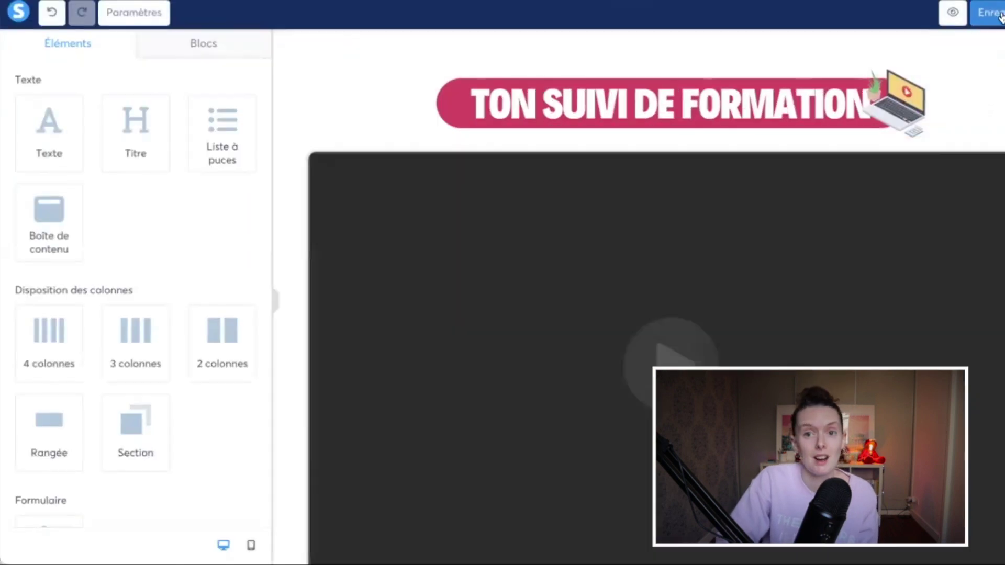
click(996, 17)
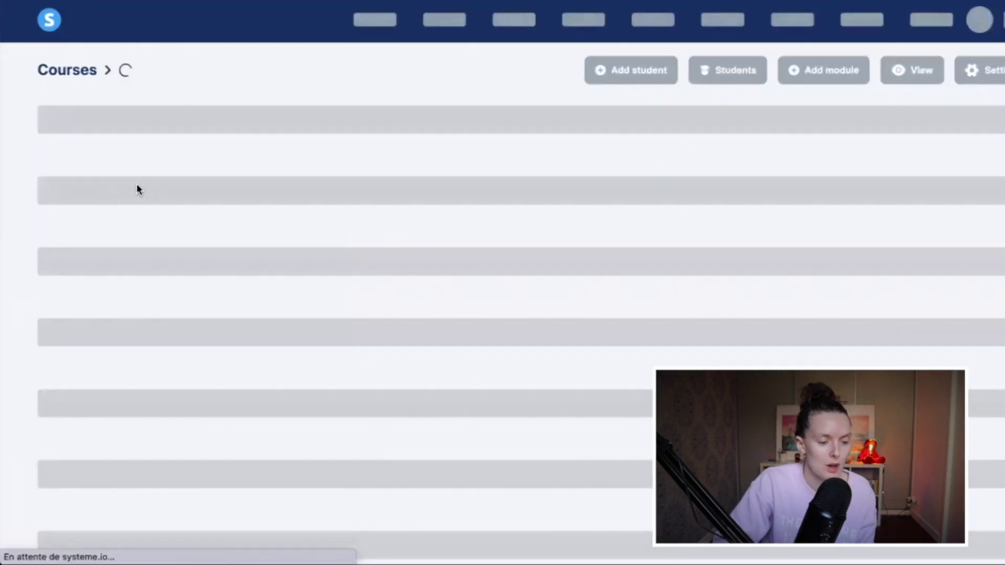
Step: Duplicate Chapitre 1 in the INTRODUCTION module
scroll(157, 210, down, 1)
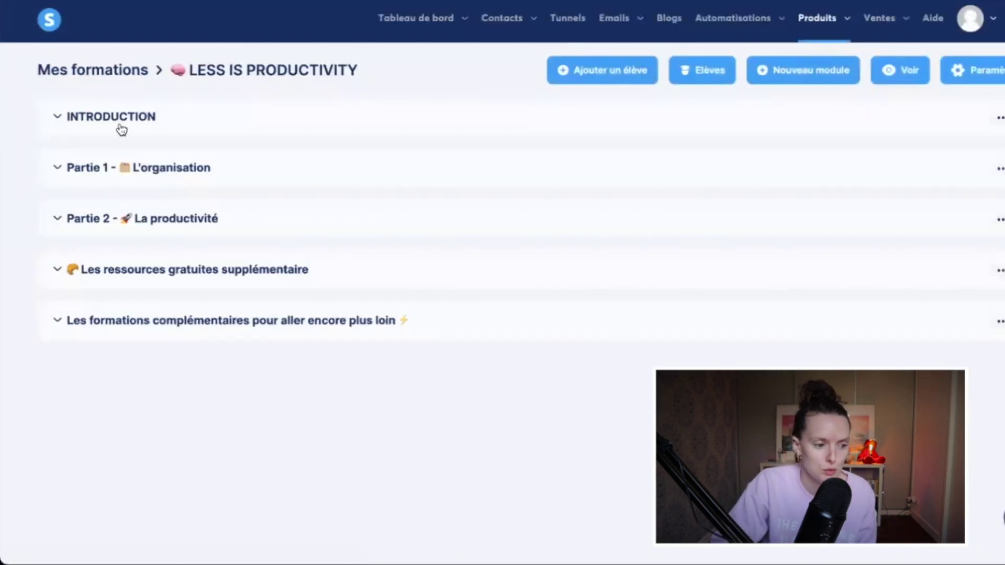
click(118, 124)
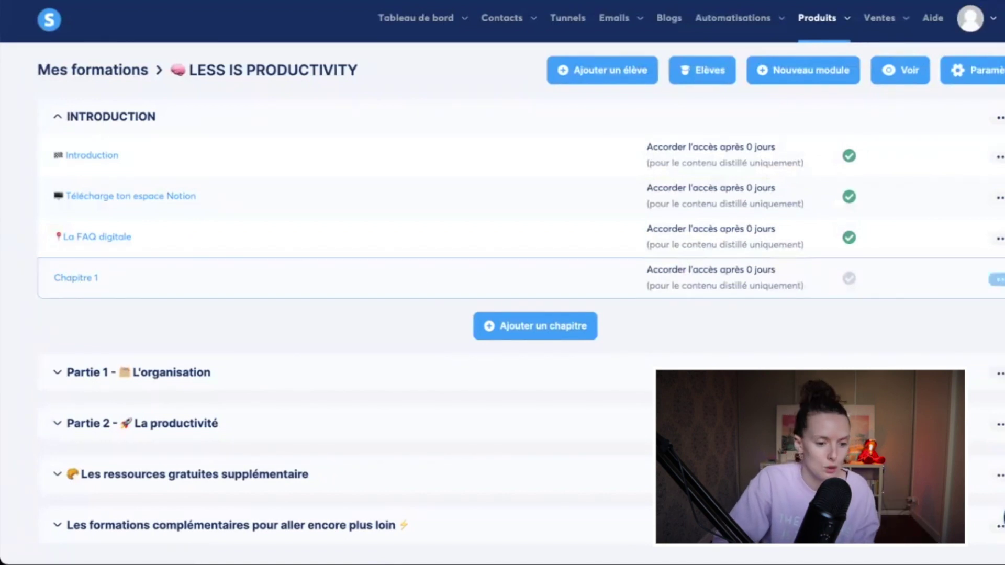
click(997, 280)
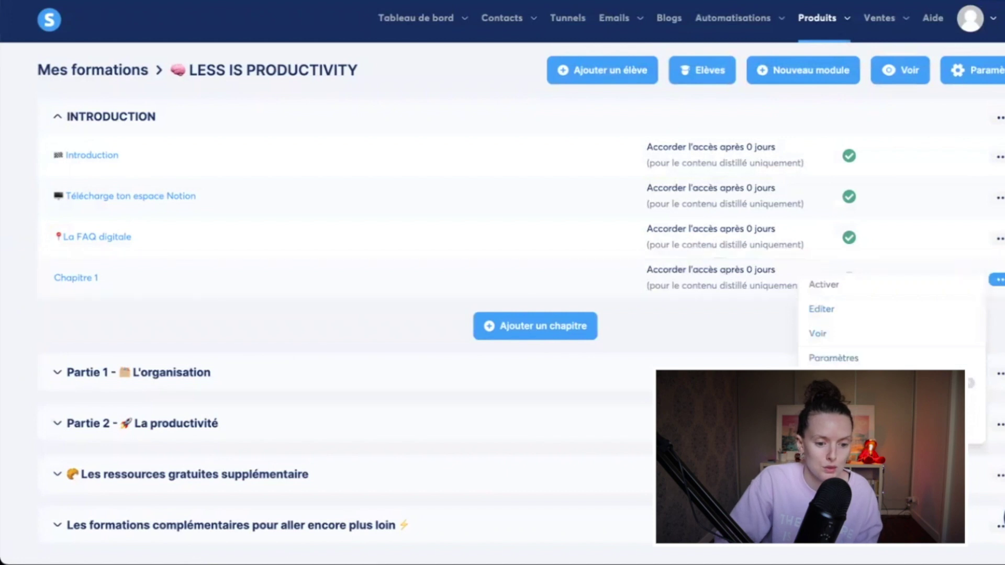
click(832, 382)
click(464, 332)
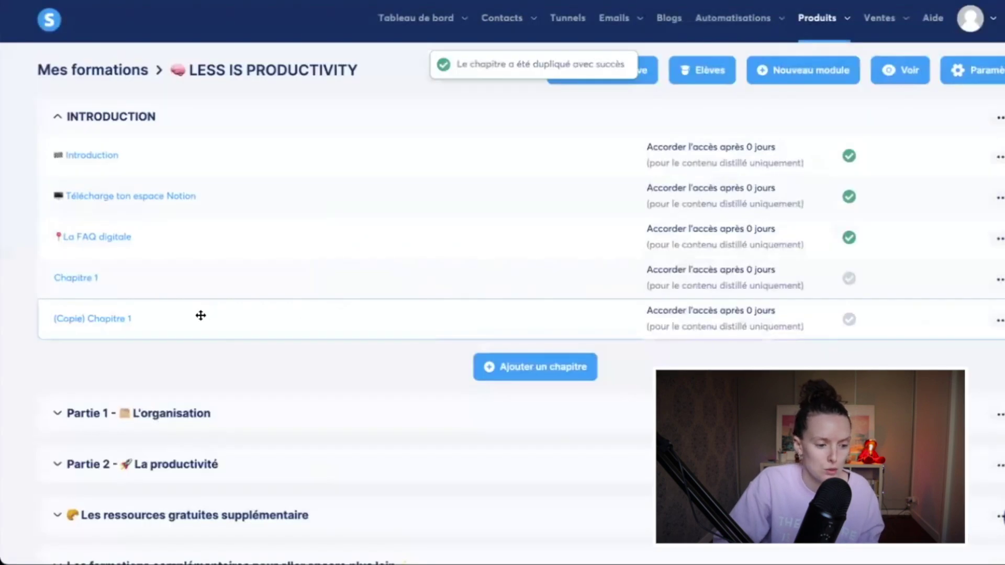
Step: Rename the copied chapter to 'Chapitre 2' and save
click(997, 321)
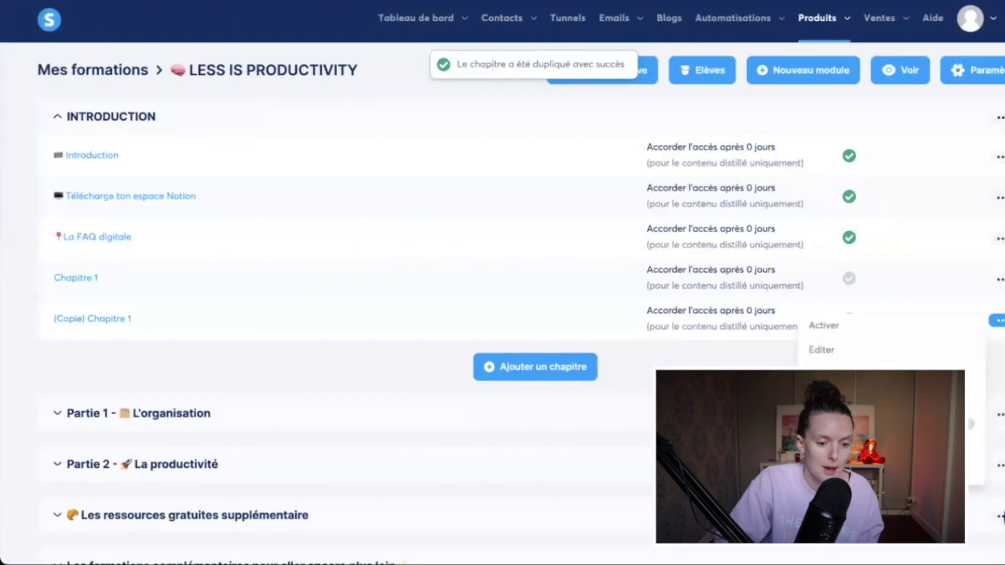
click(821, 350)
drag(321, 251, 512, 249)
text(q)
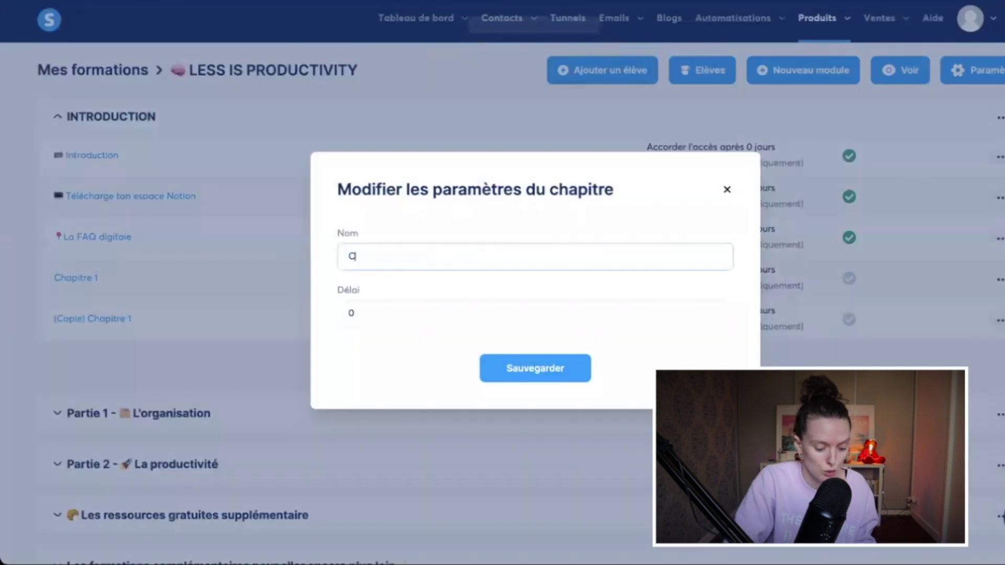
text(hapitre 2)
click(532, 367)
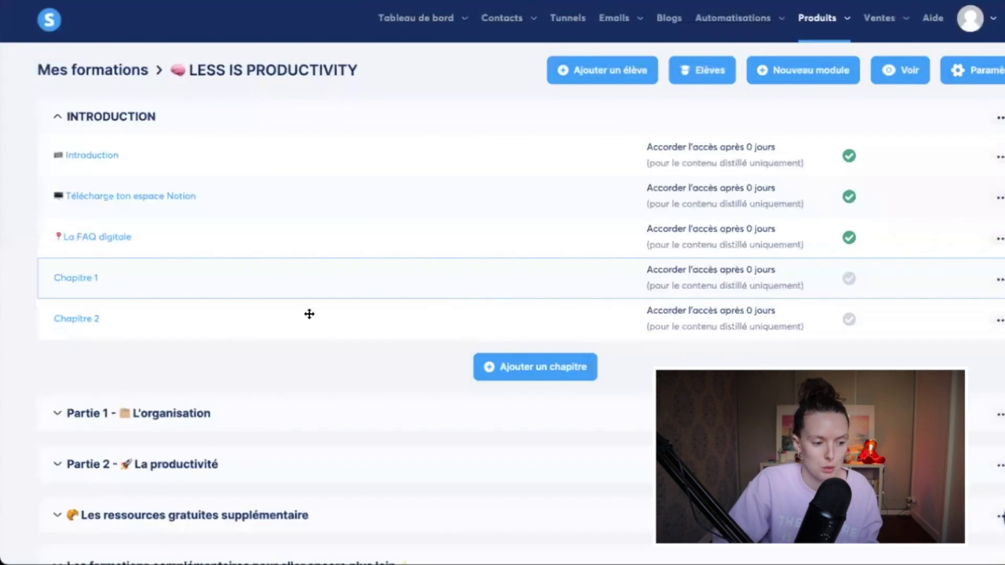
scroll(309, 314, down, 1)
Step: Move Chapitre 2 out of Partie 1 and place it above Chapitre 1 in INTRODUCTION
click(272, 378)
scroll(236, 335, down, 2)
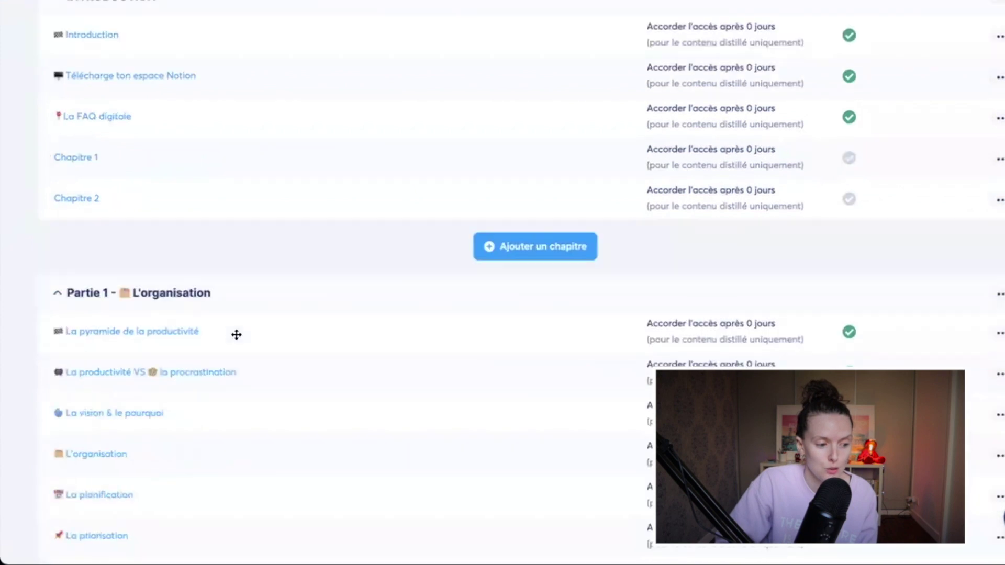
scroll(236, 335, down, 2)
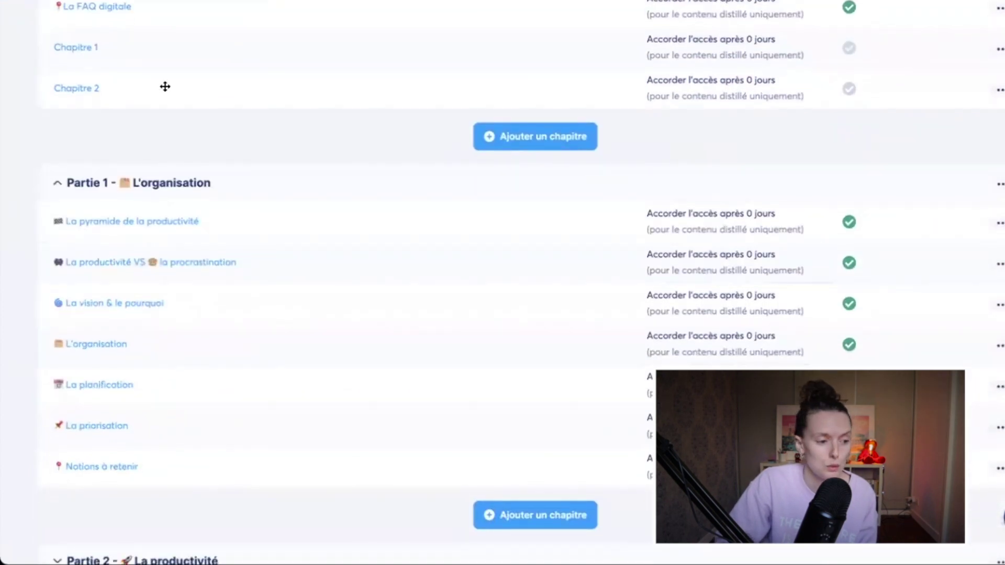
drag(165, 86, 162, 458)
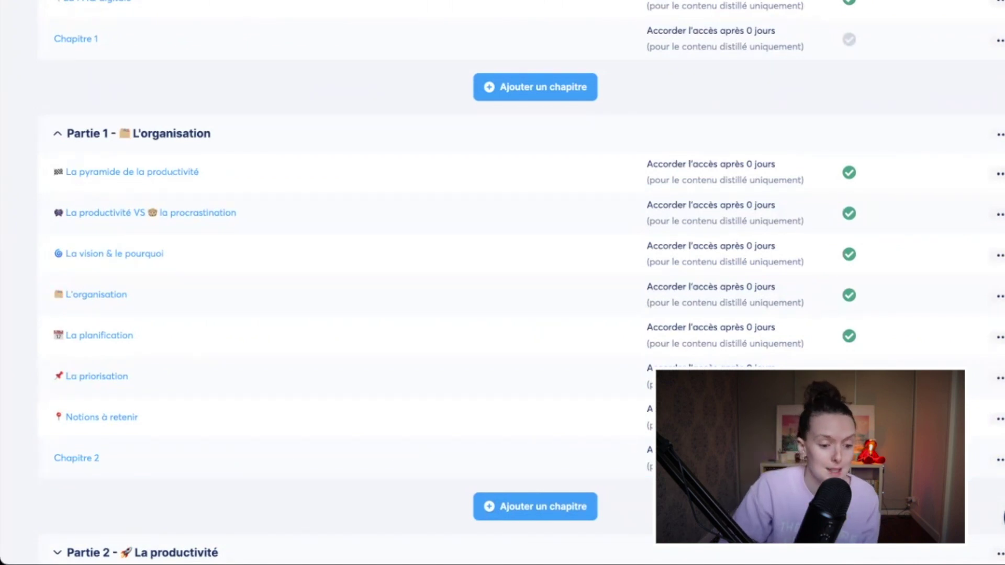
drag(247, 457, 339, 67)
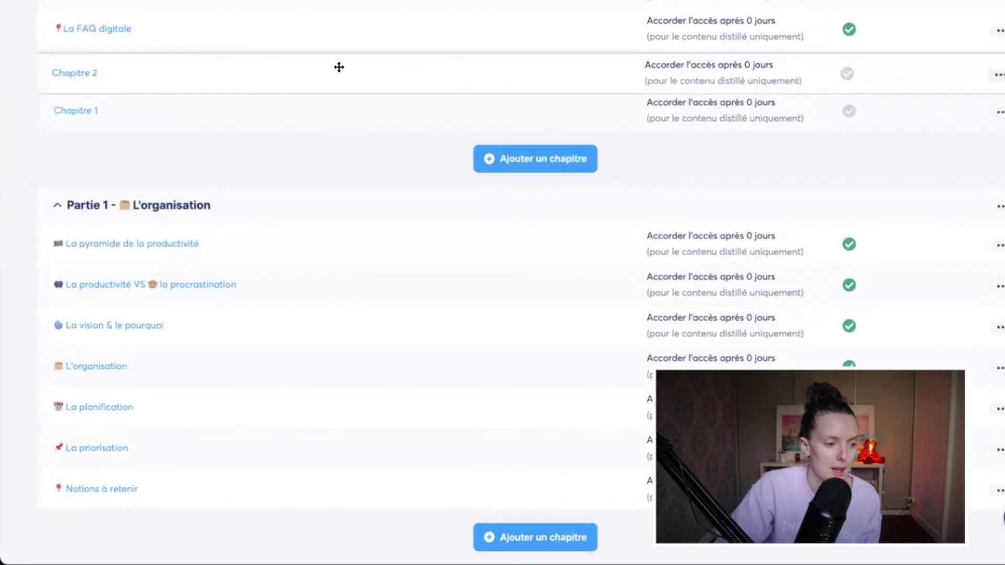
scroll(879, 286, up, 5)
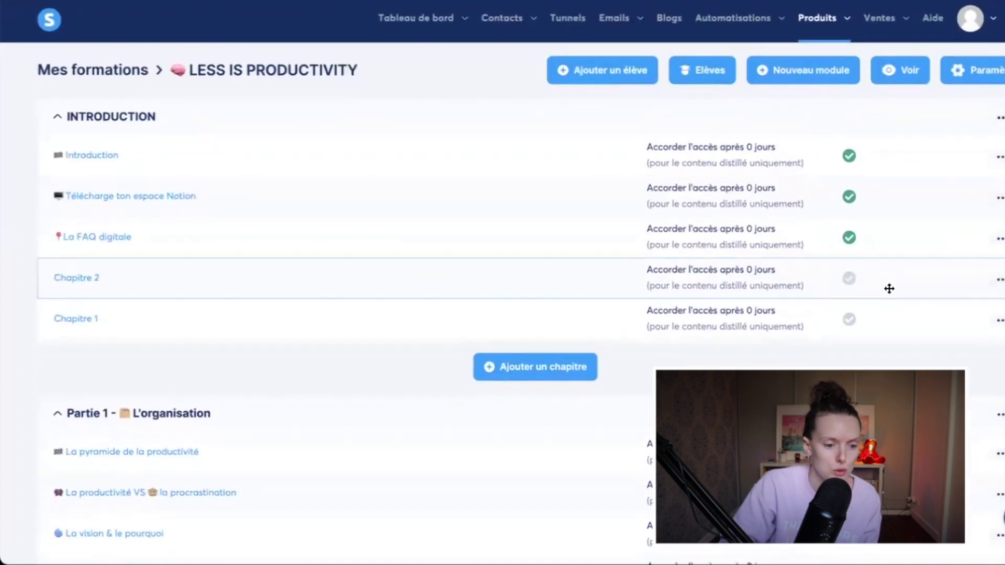
click(999, 241)
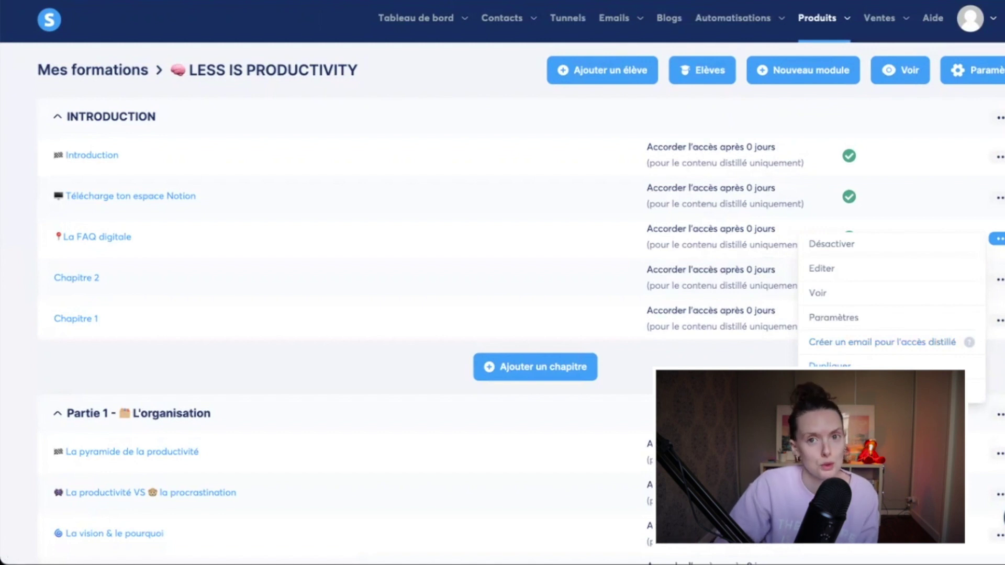
Step: Delete La FAQ digitale, Chapitre 1 and Chapitre 2 from the INTRODUCTION module
click(827, 391)
click(475, 327)
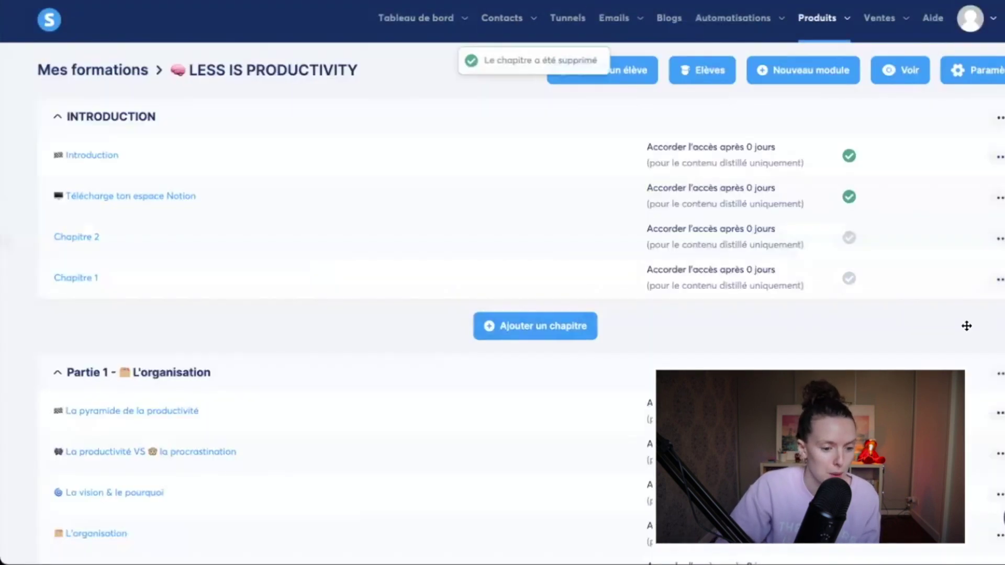
click(995, 287)
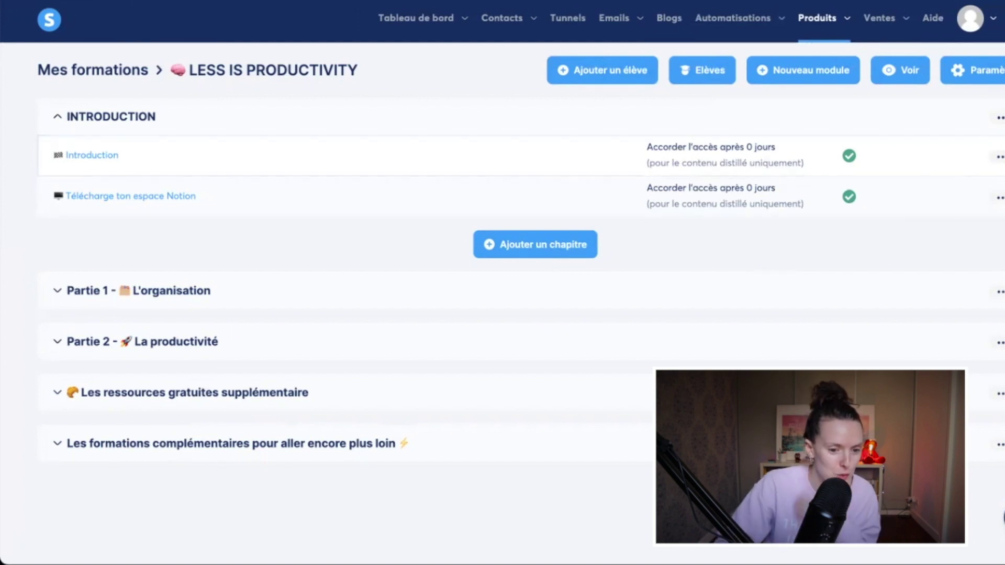
click(999, 118)
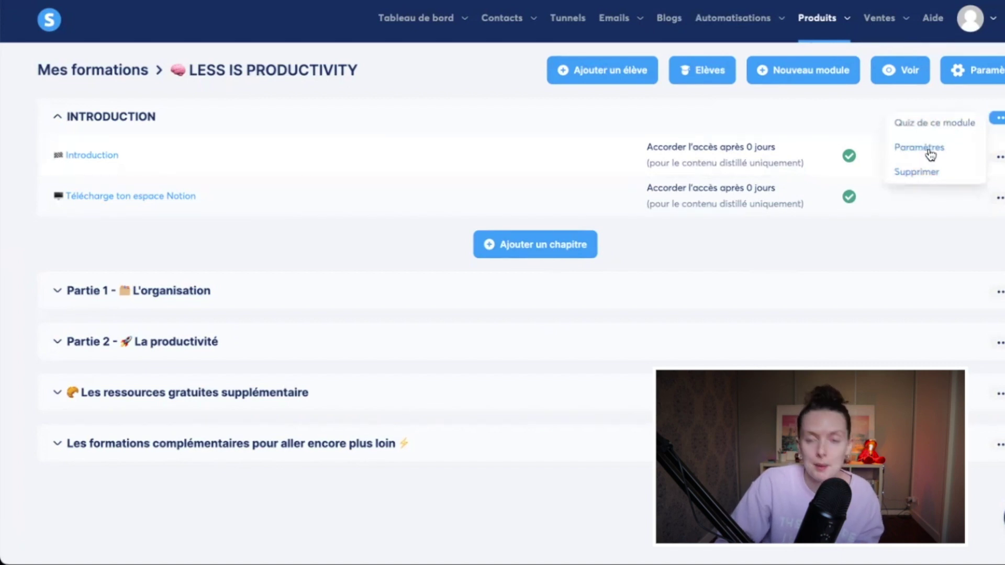
Step: Add the pasted organisation-and-productivity question to the INTRODUCTION module quiz
click(924, 124)
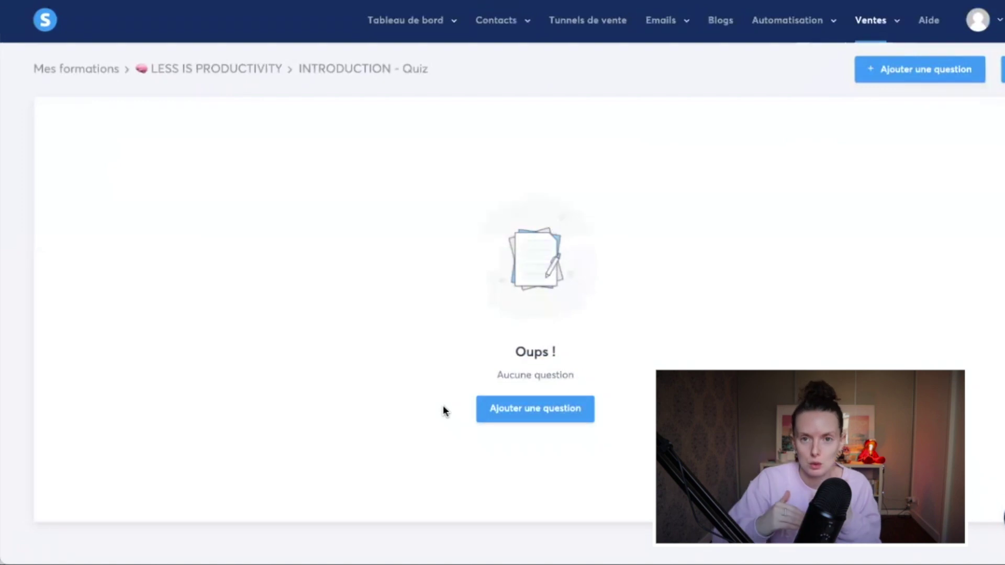
click(555, 420)
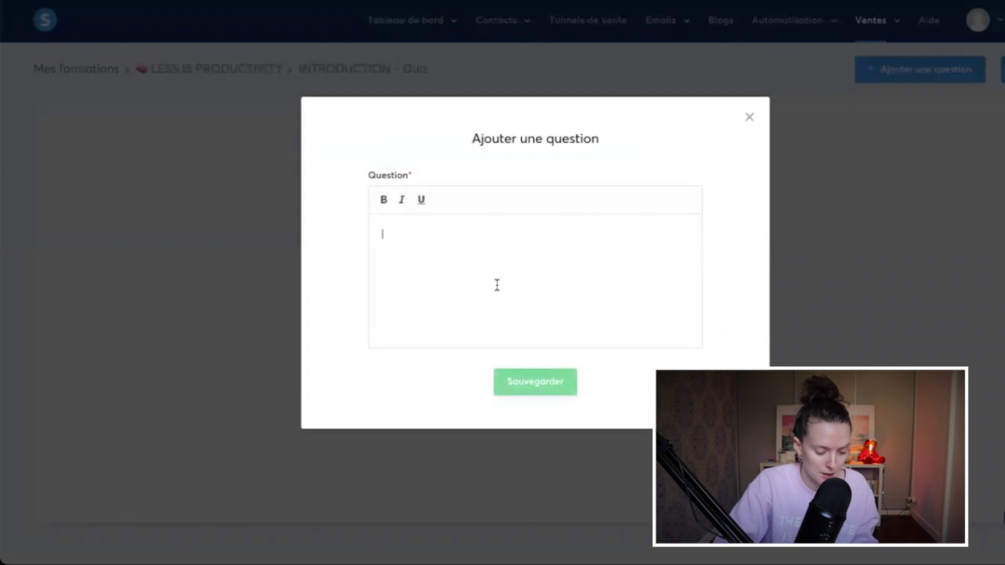
text(L'organisation est elle importante pour la productivité ?)
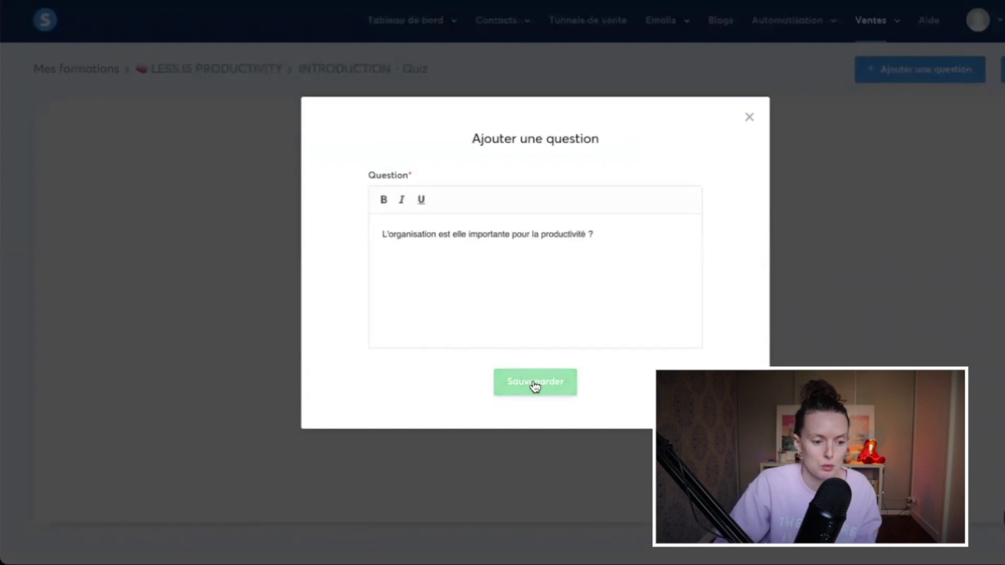
click(535, 386)
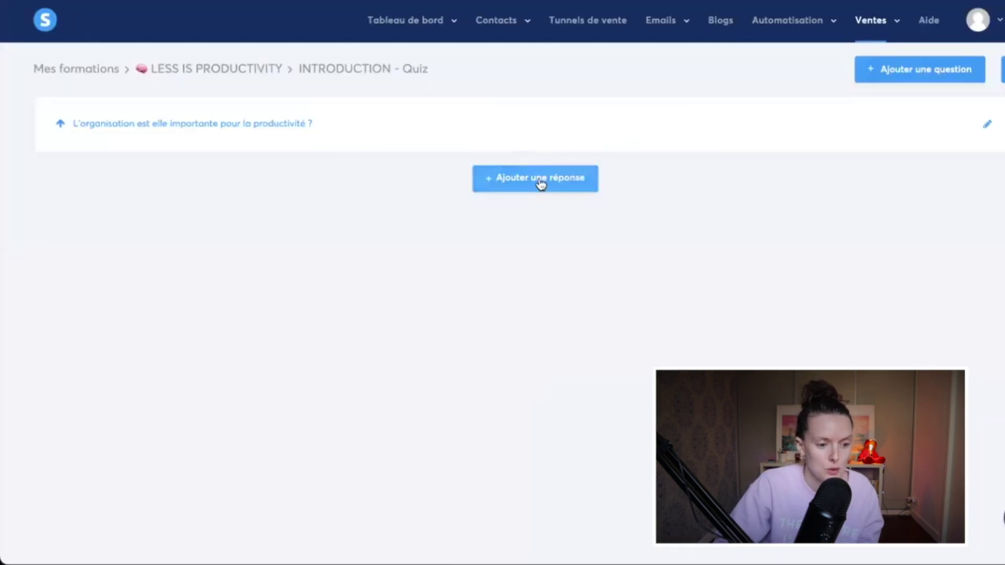
Step: Give the question two answers: OUI, marked as the correct answer, and NON
click(541, 180)
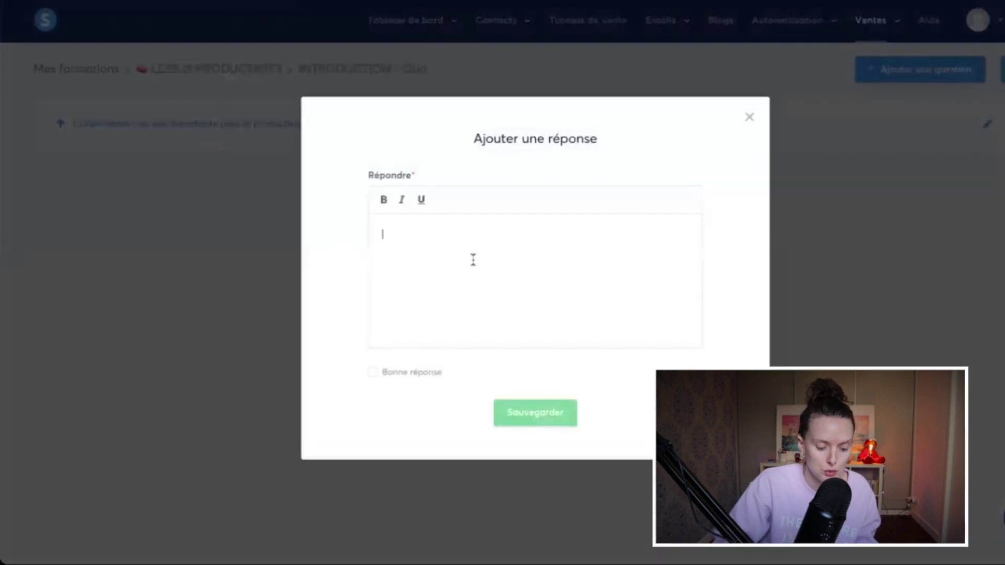
text(OUI)
click(407, 372)
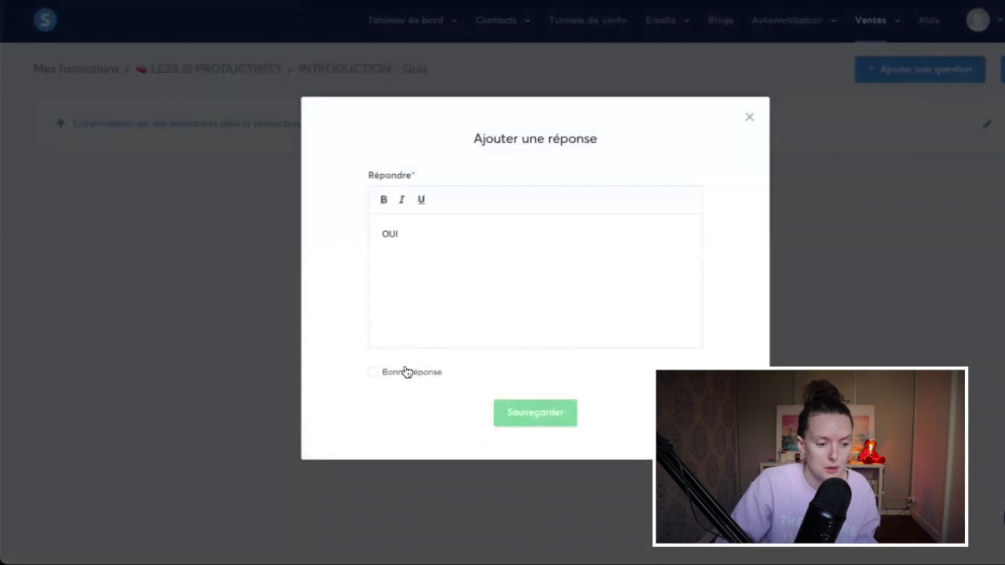
click(534, 417)
click(534, 241)
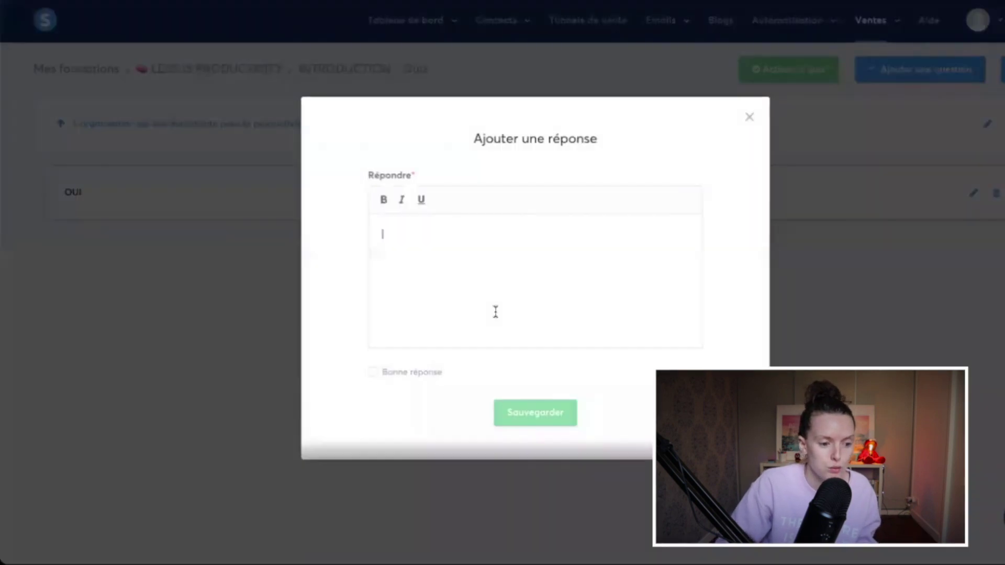
text(NON)
click(539, 419)
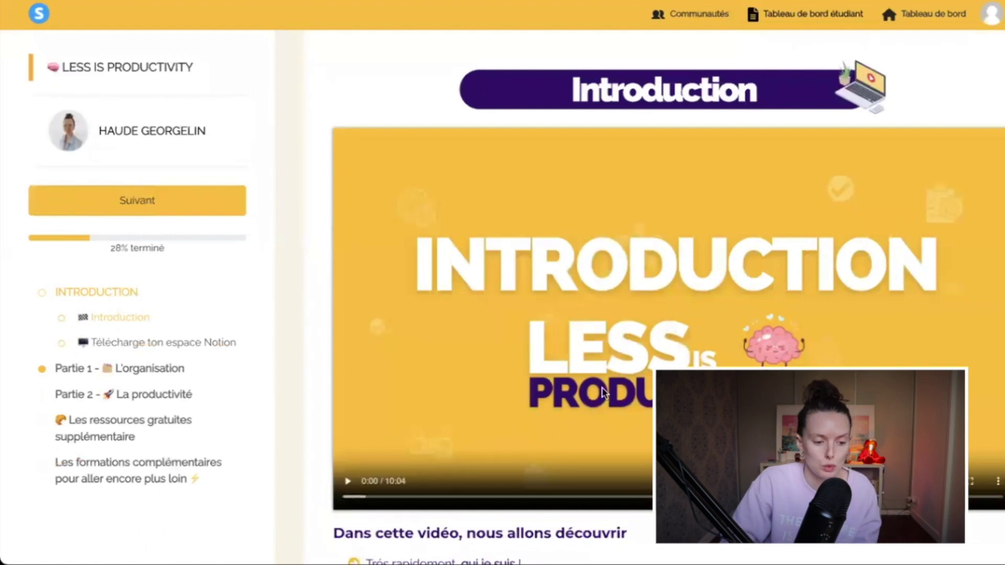
Step: Advance through the Introduction lessons with Suivant until reaching the module quiz
scroll(576, 376, down, 6)
click(138, 167)
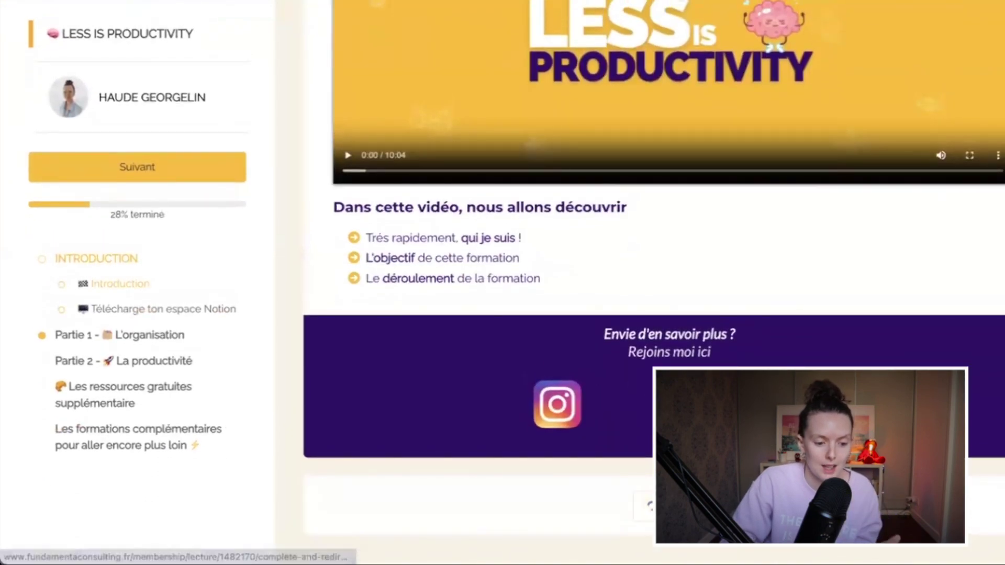
scroll(645, 471, down, 10)
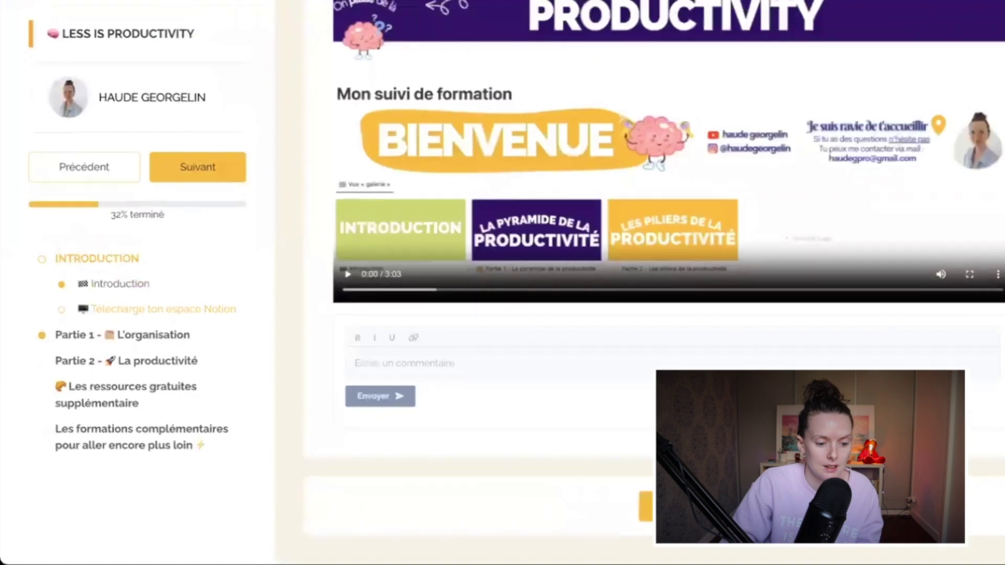
click(646, 505)
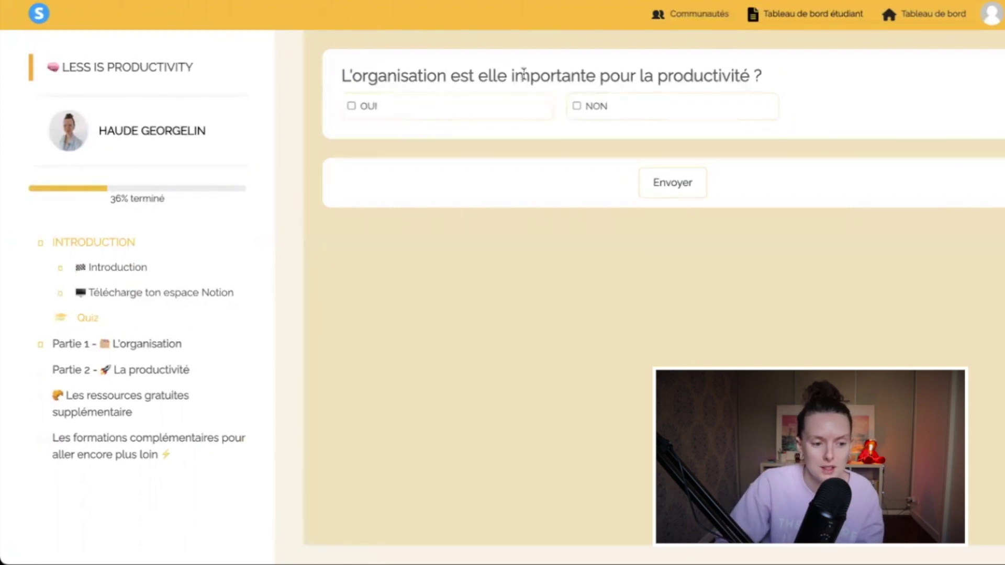
Step: Answer the quiz with OUI, submit it, and view the results
click(453, 118)
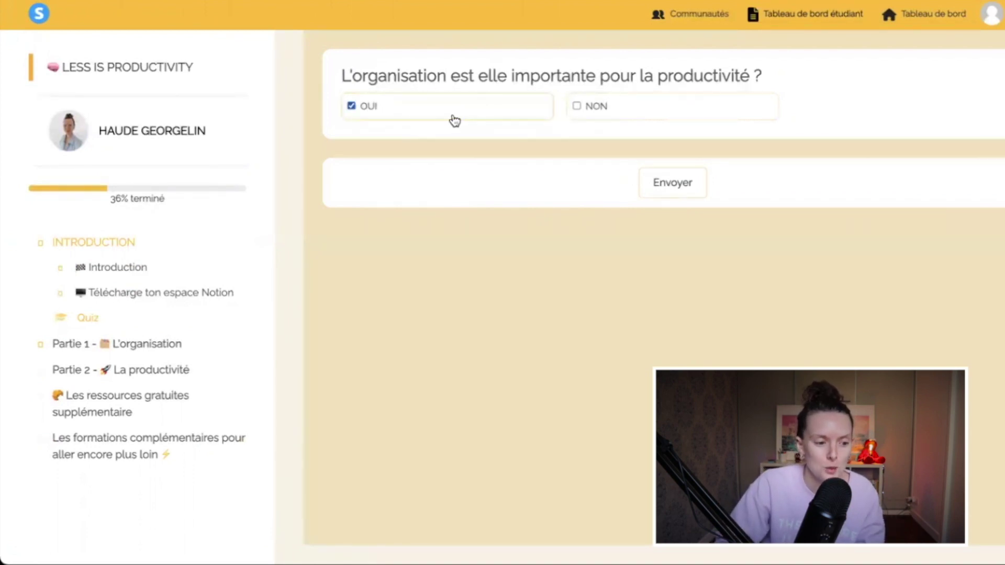
click(669, 193)
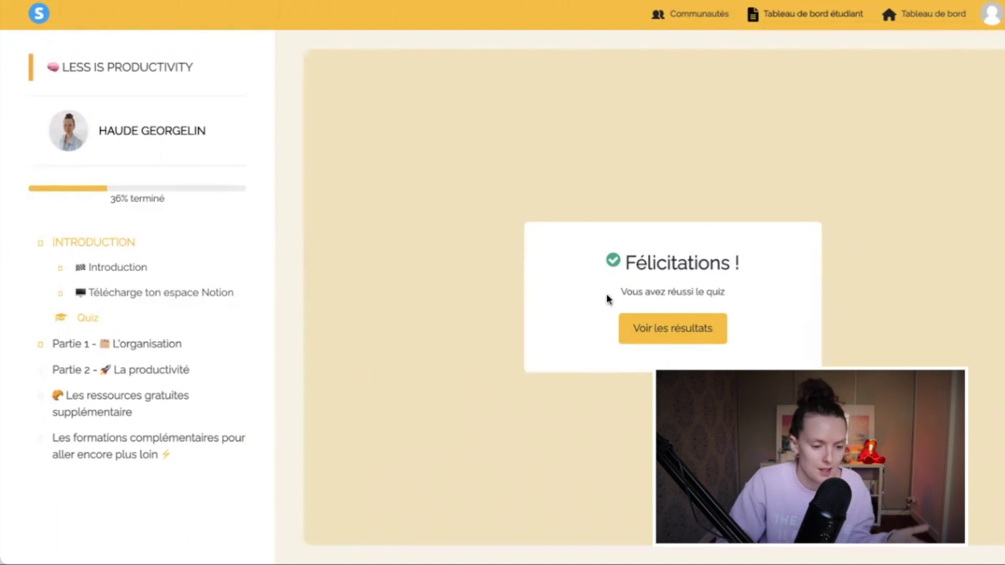
click(674, 341)
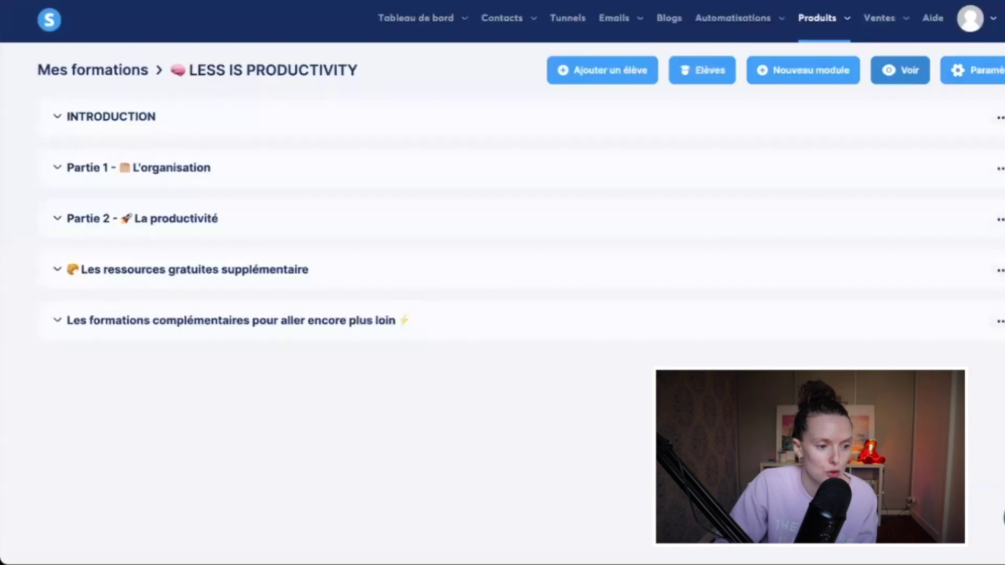
Step: Deactivate the INTRODUCTION module quiz, then go to Ventes > Communautés
click(116, 123)
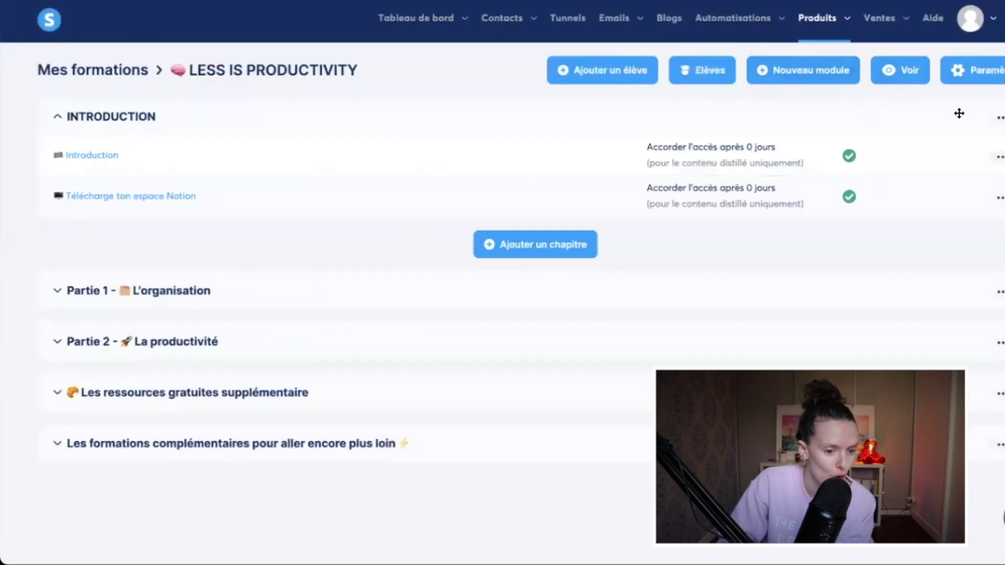
click(998, 117)
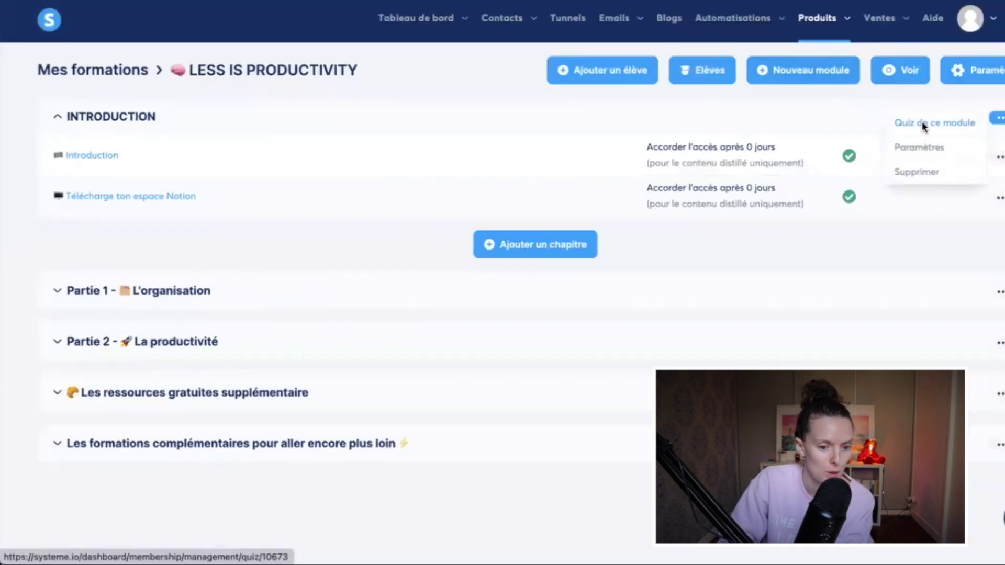
click(922, 125)
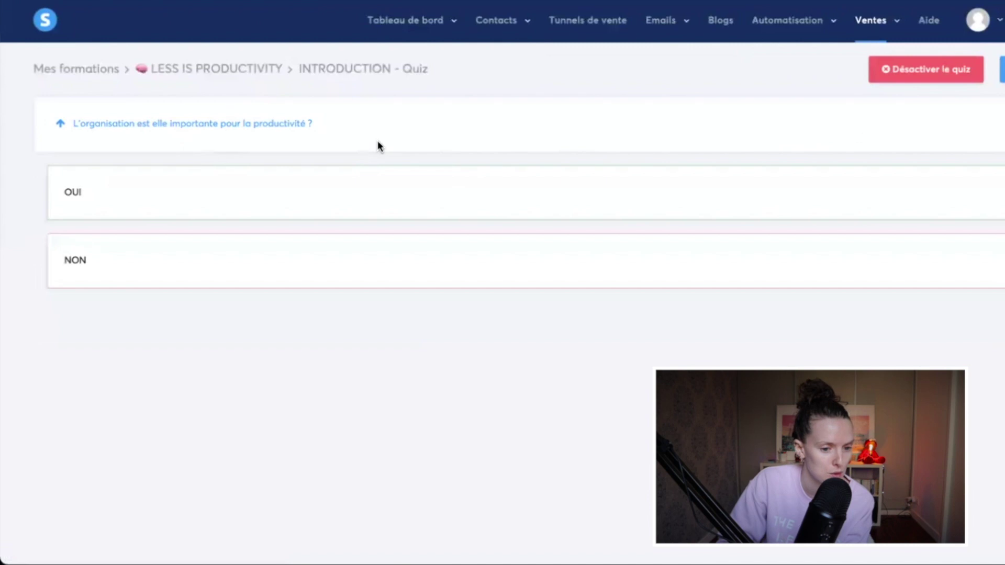
click(925, 74)
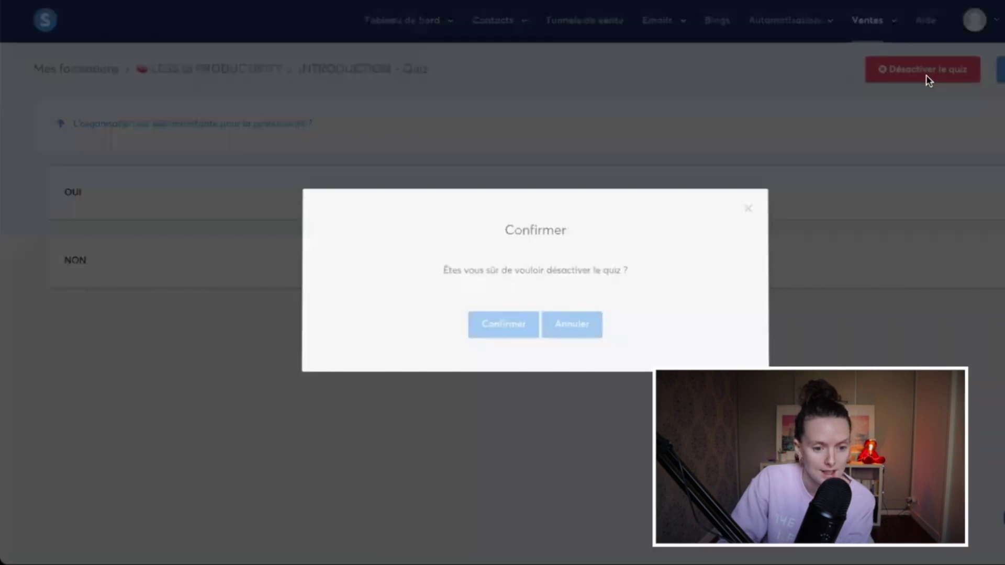
click(501, 323)
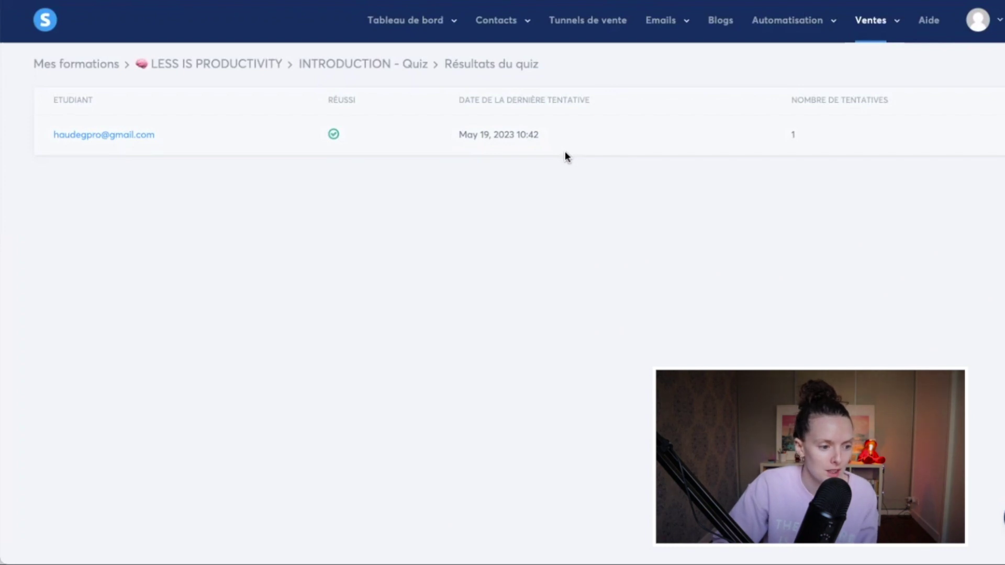
mouse_move(776, 27)
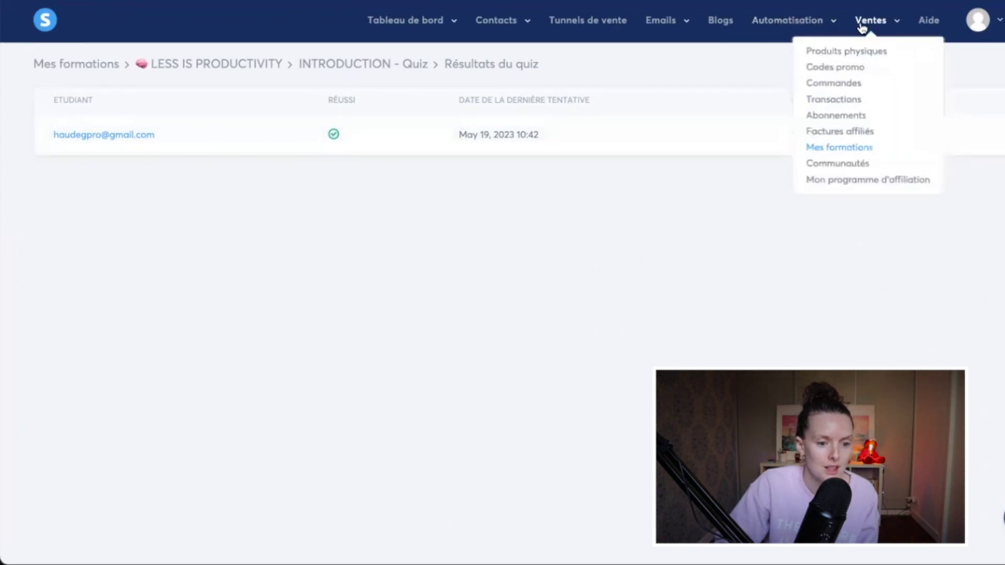
click(837, 164)
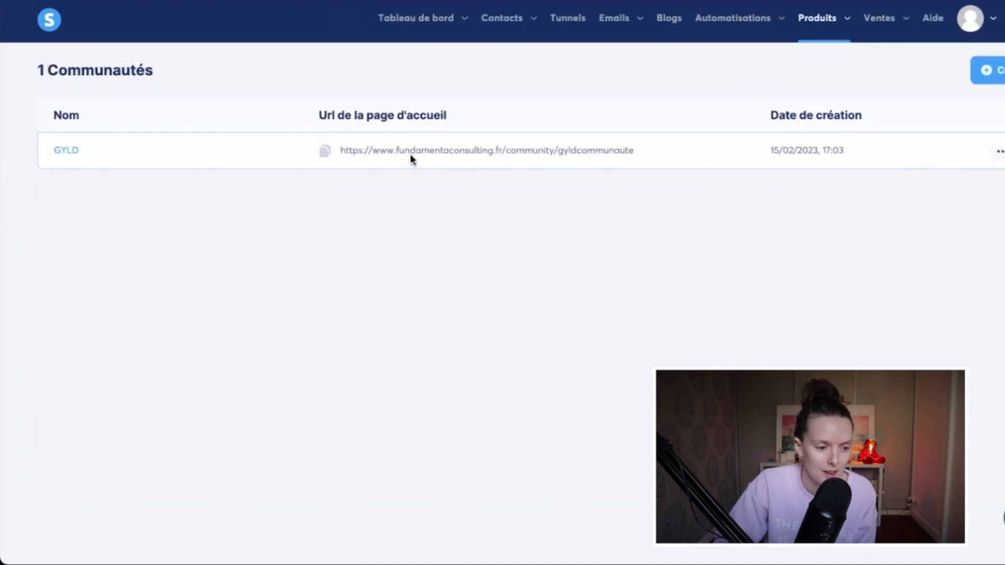
Step: Browse the GYLD community's Accueil feed, Membres list and Paramètres page
click(54, 150)
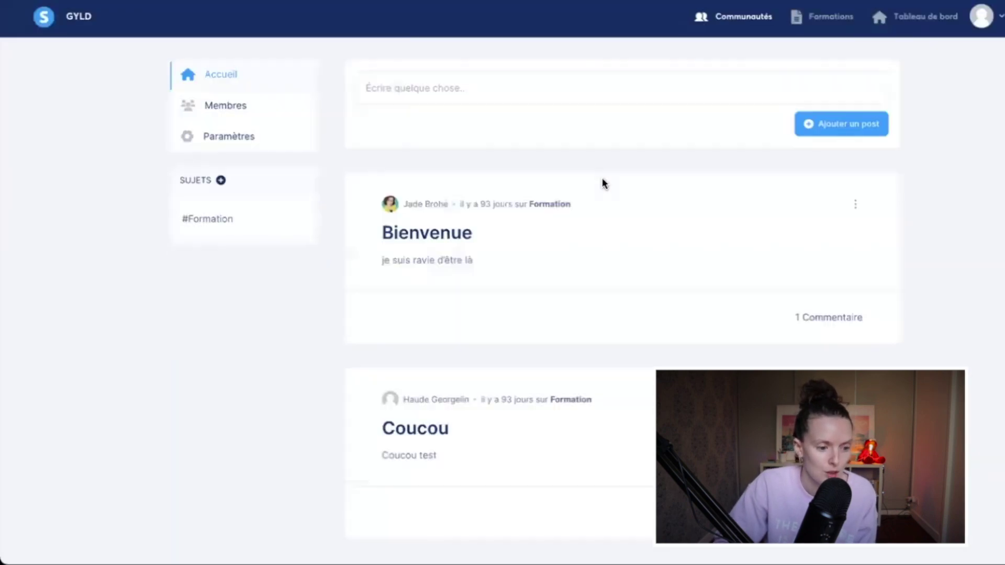
scroll(602, 181, down, 1)
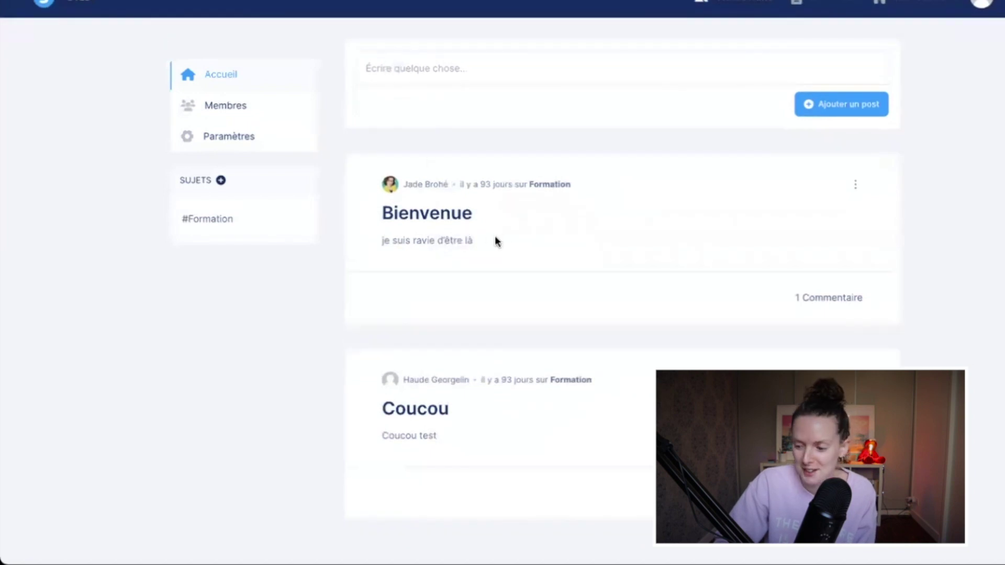
scroll(590, 333, up, 1)
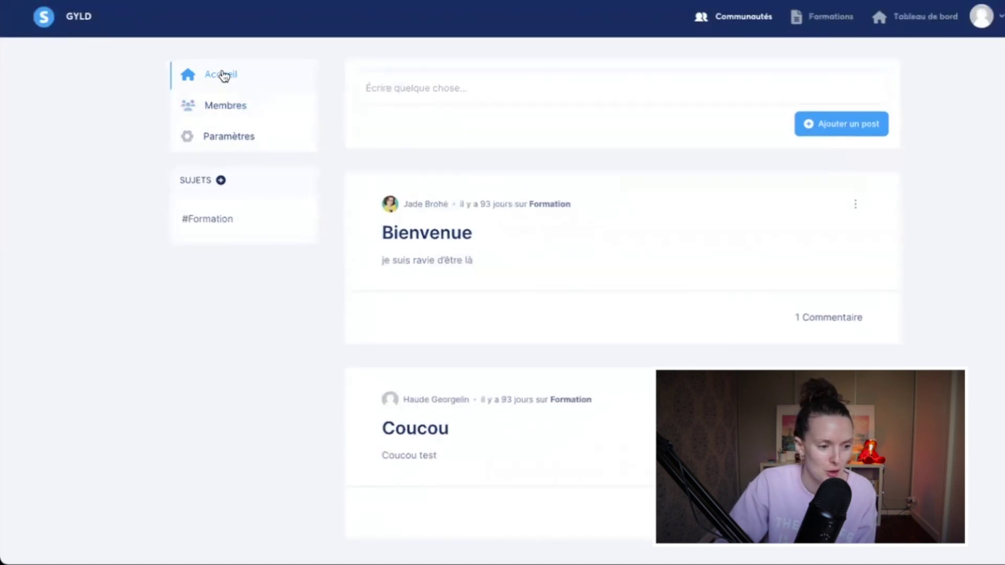
click(268, 110)
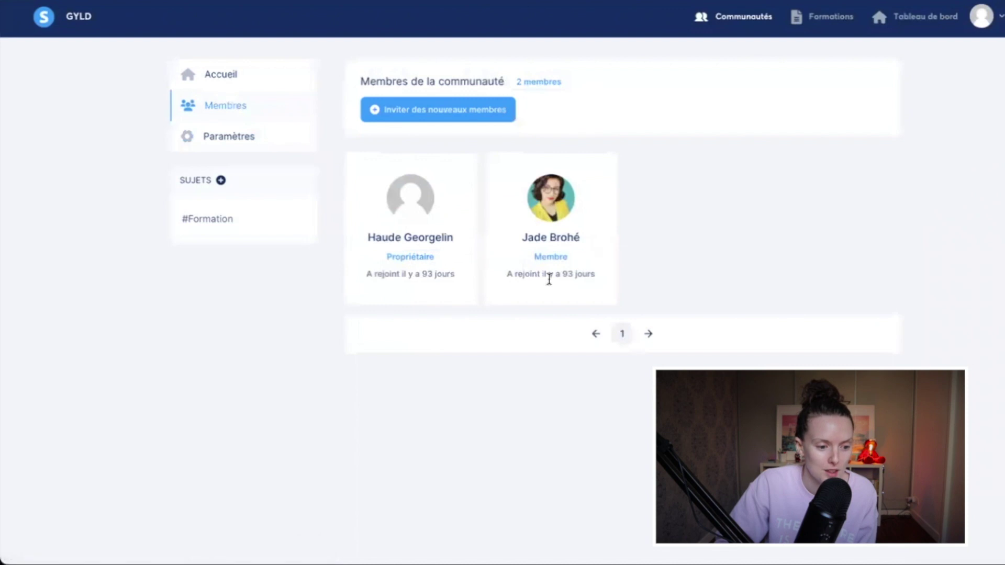
click(235, 141)
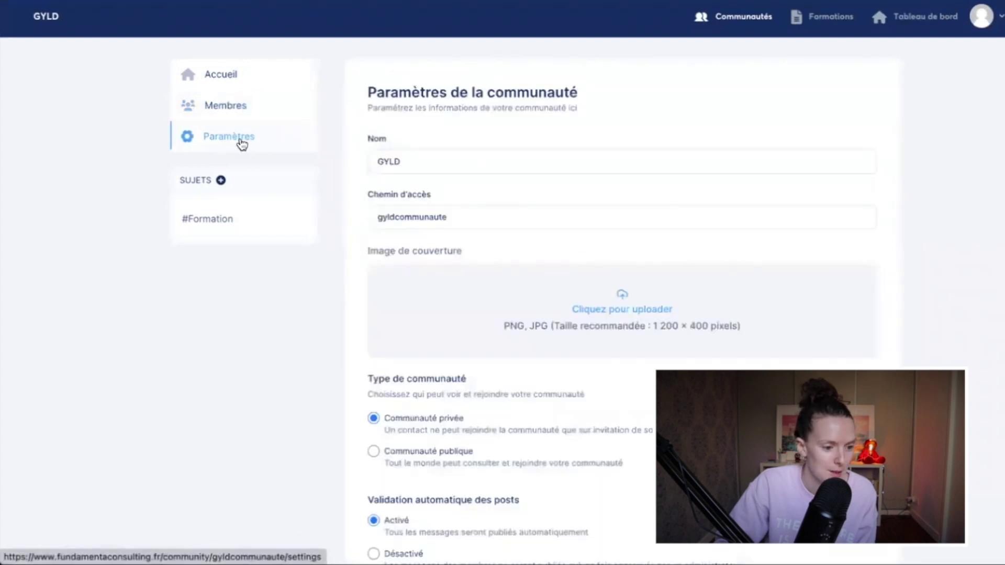
scroll(507, 225, down, 3)
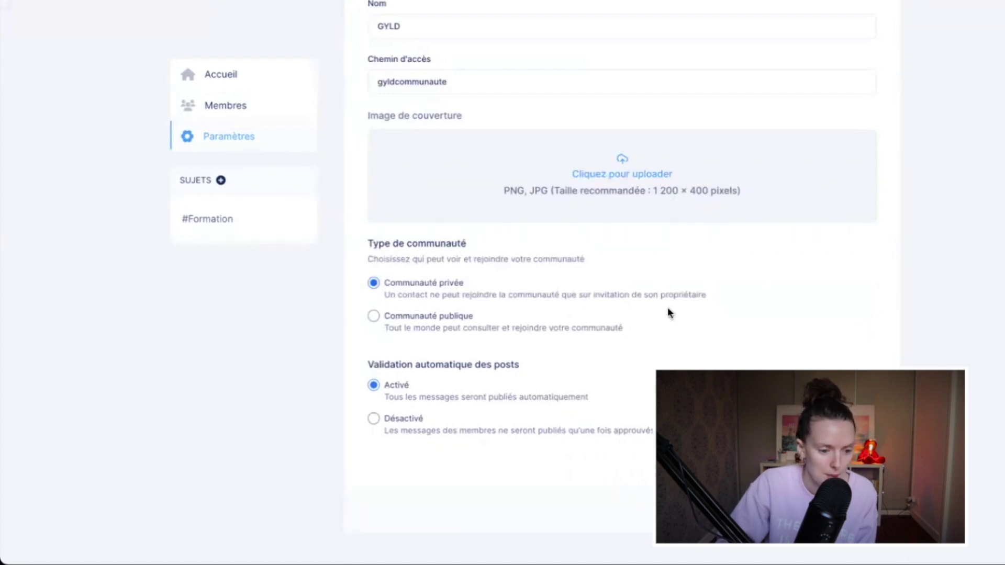
scroll(668, 309, down, 1)
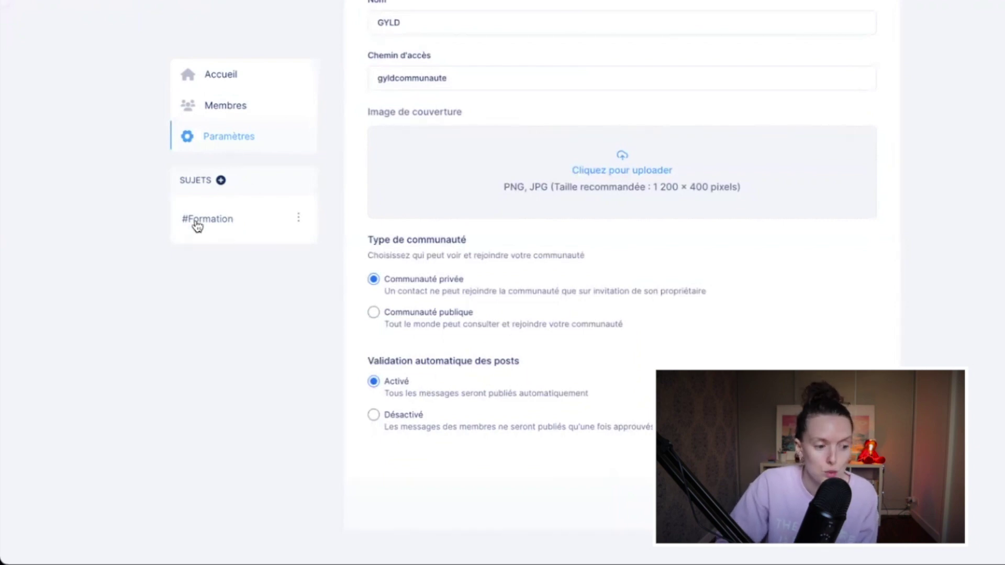
scroll(270, 217, up, 3)
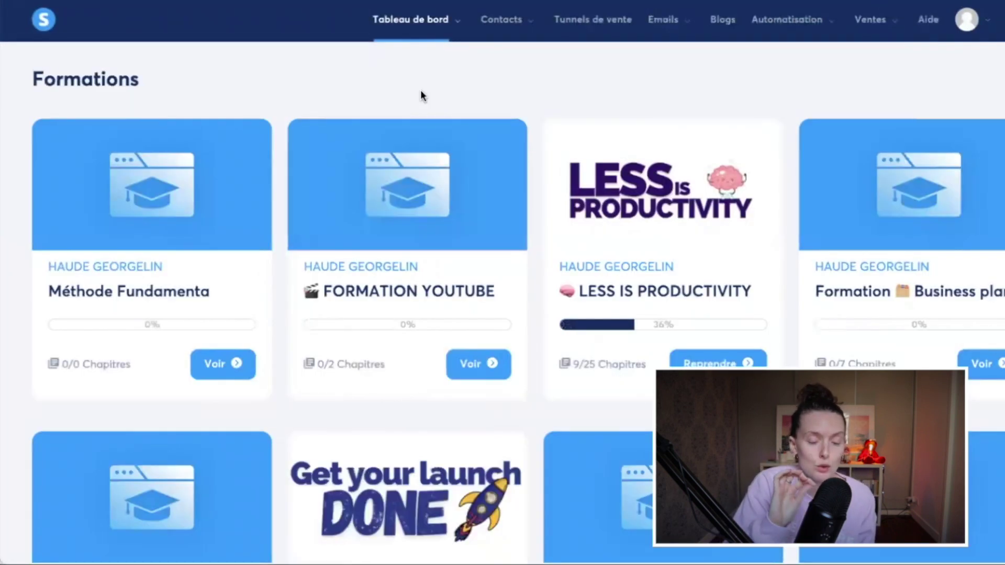
mouse_move(411, 26)
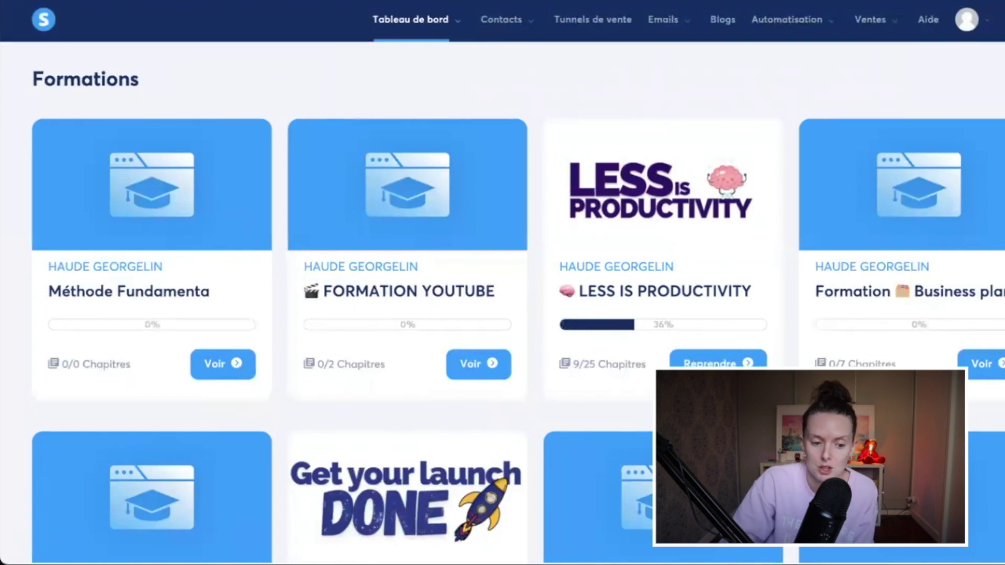
scroll(590, 359, down, 1)
scroll(591, 359, down, 4)
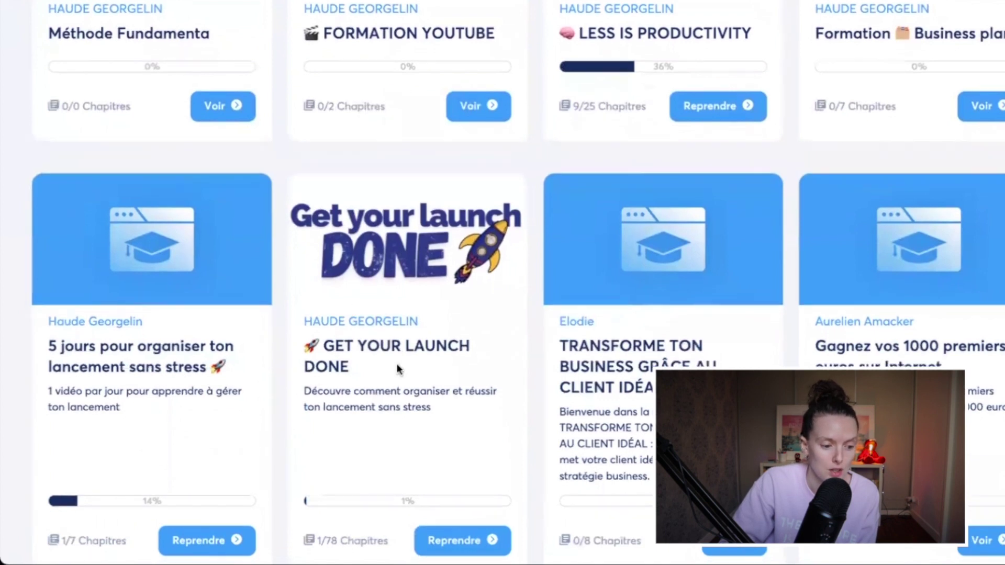
scroll(400, 370, down, 1)
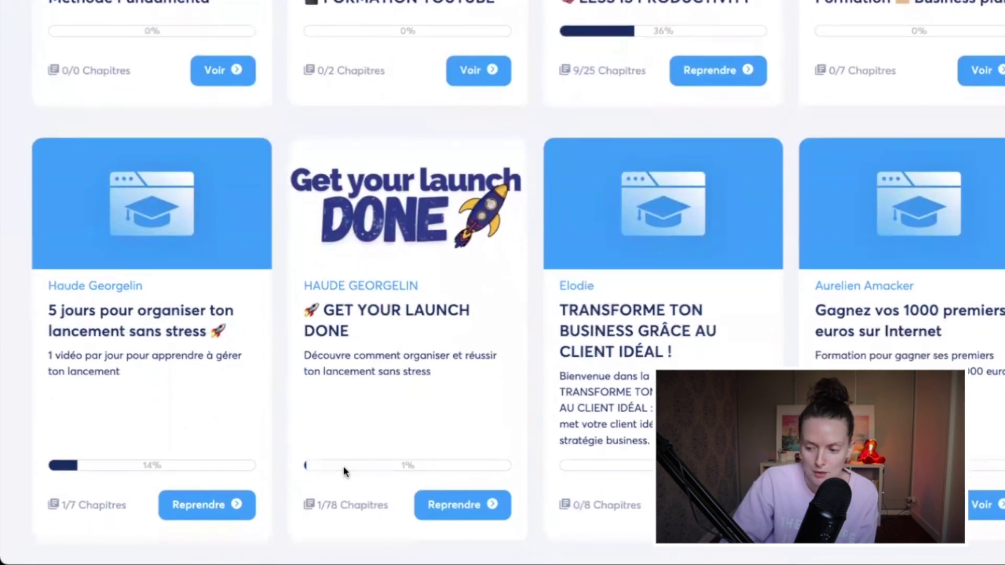